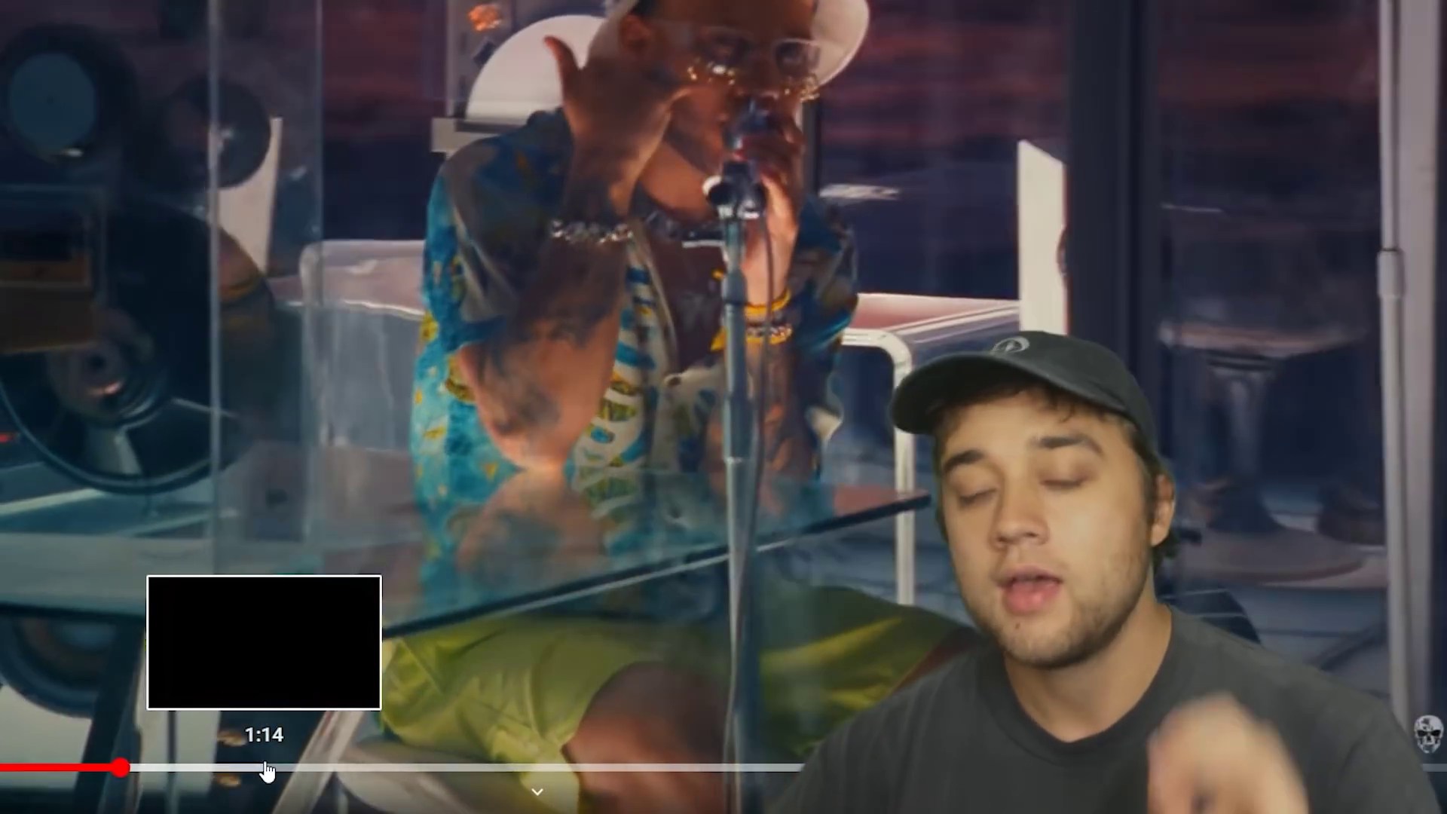
# Skip through the reference music video and watch several of its visual effects shots.
pyautogui.click(270, 768)
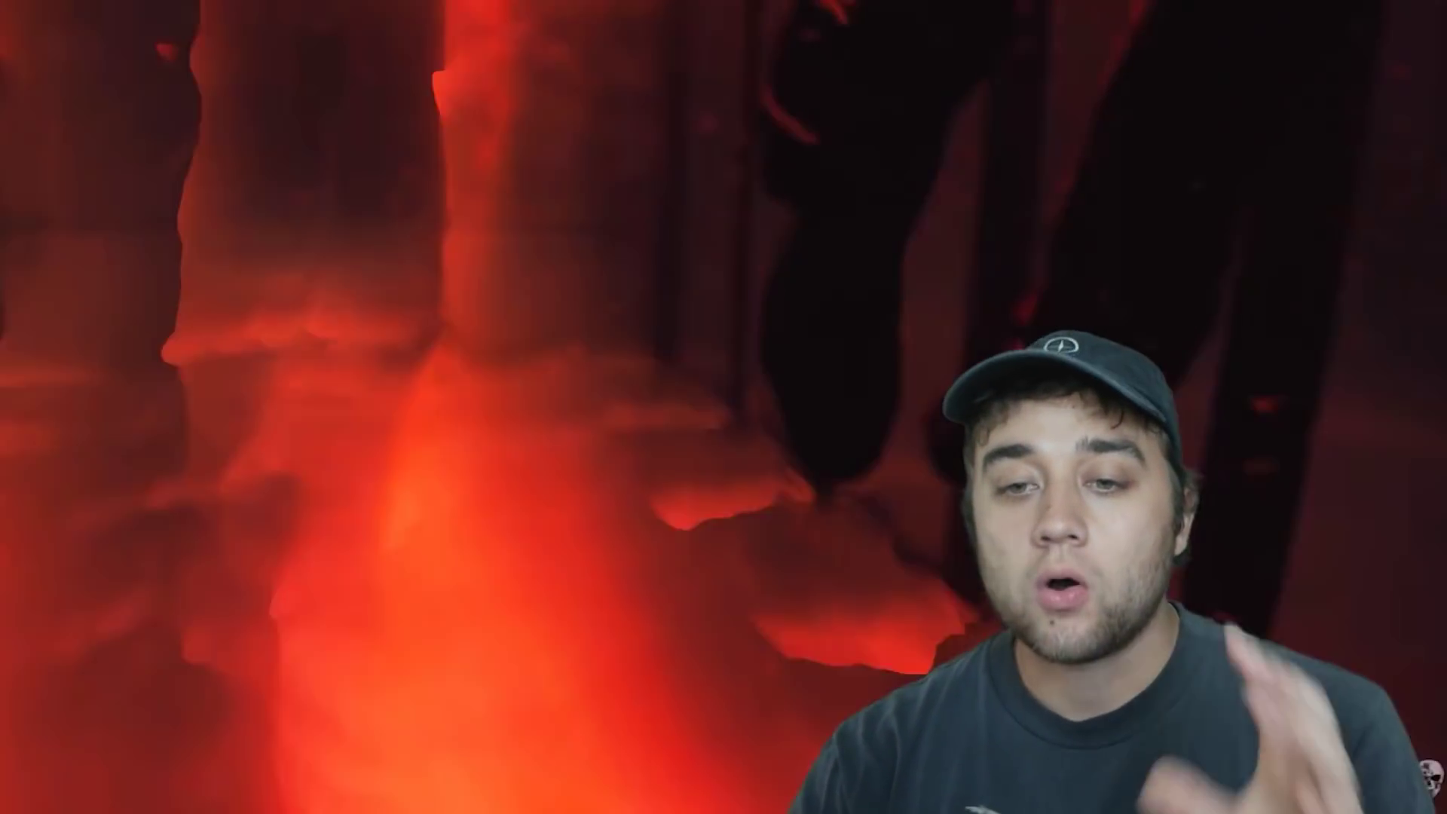
pyautogui.click(826, 415)
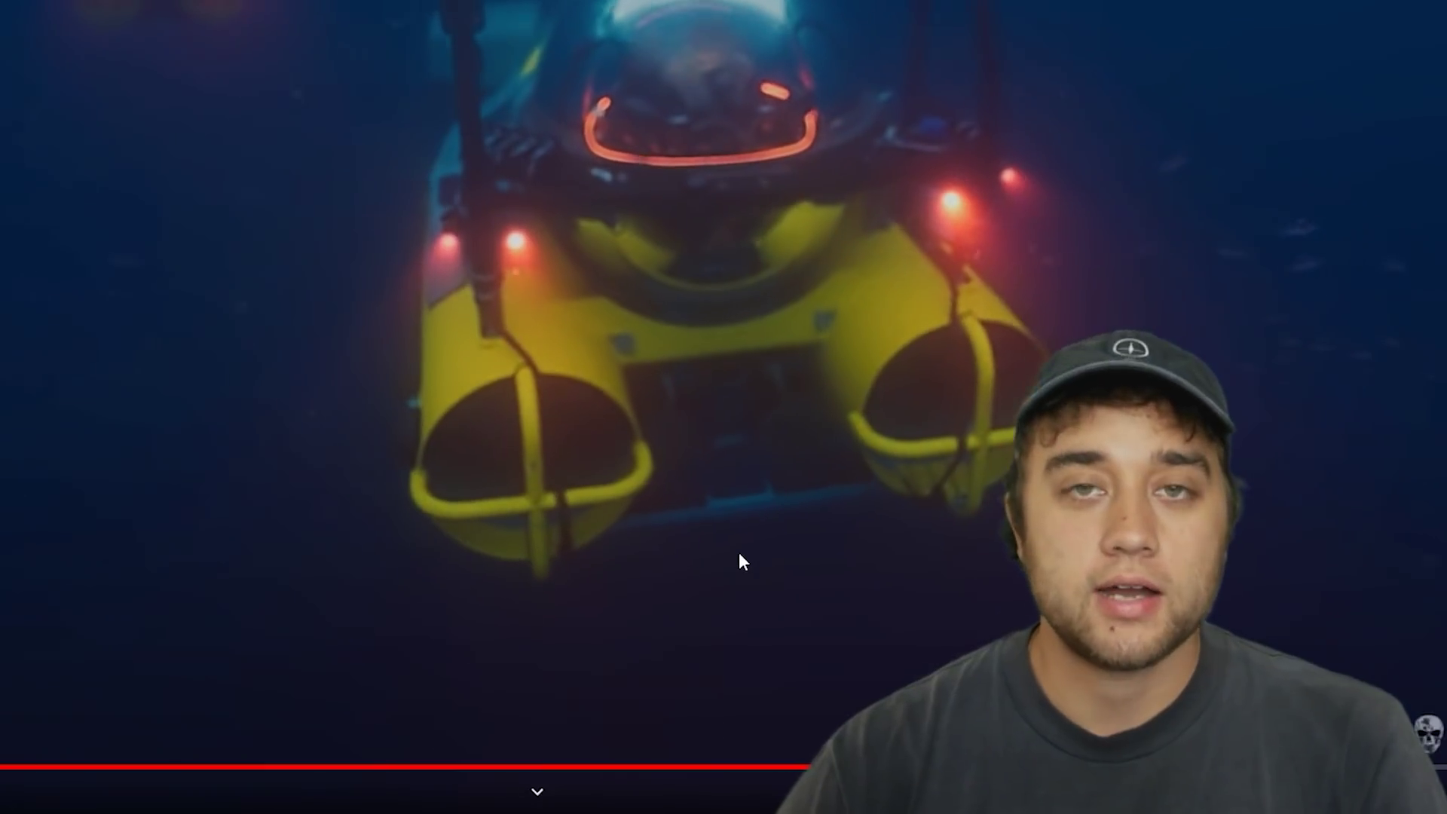
pyautogui.click(738, 552)
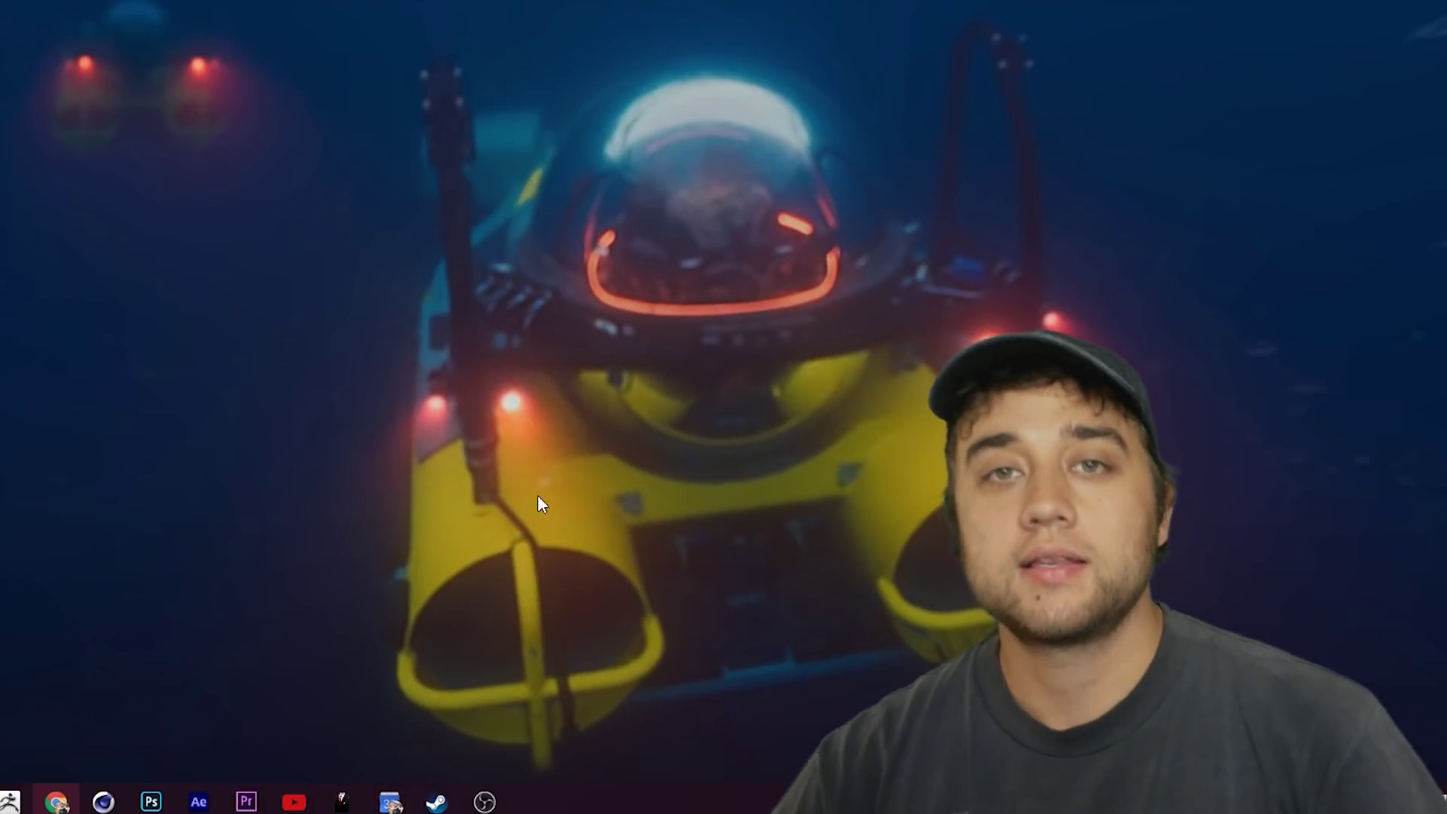
pyautogui.press('t')
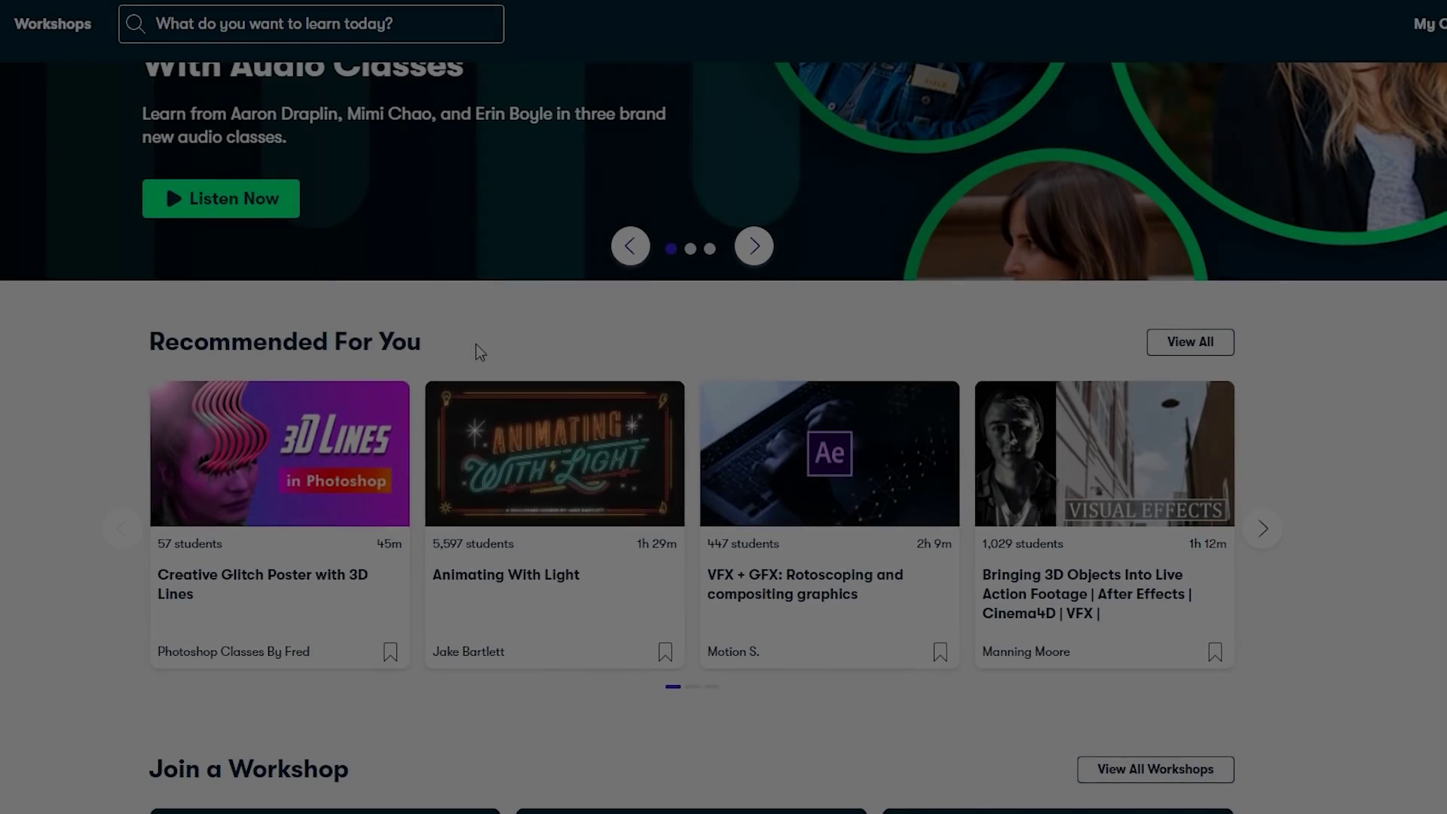
# Switch to Skillshare, open the full list of recommended classes, and browse it and the workshops page.
pyautogui.moveTo(475, 349); pyautogui.dragTo(257, 349)
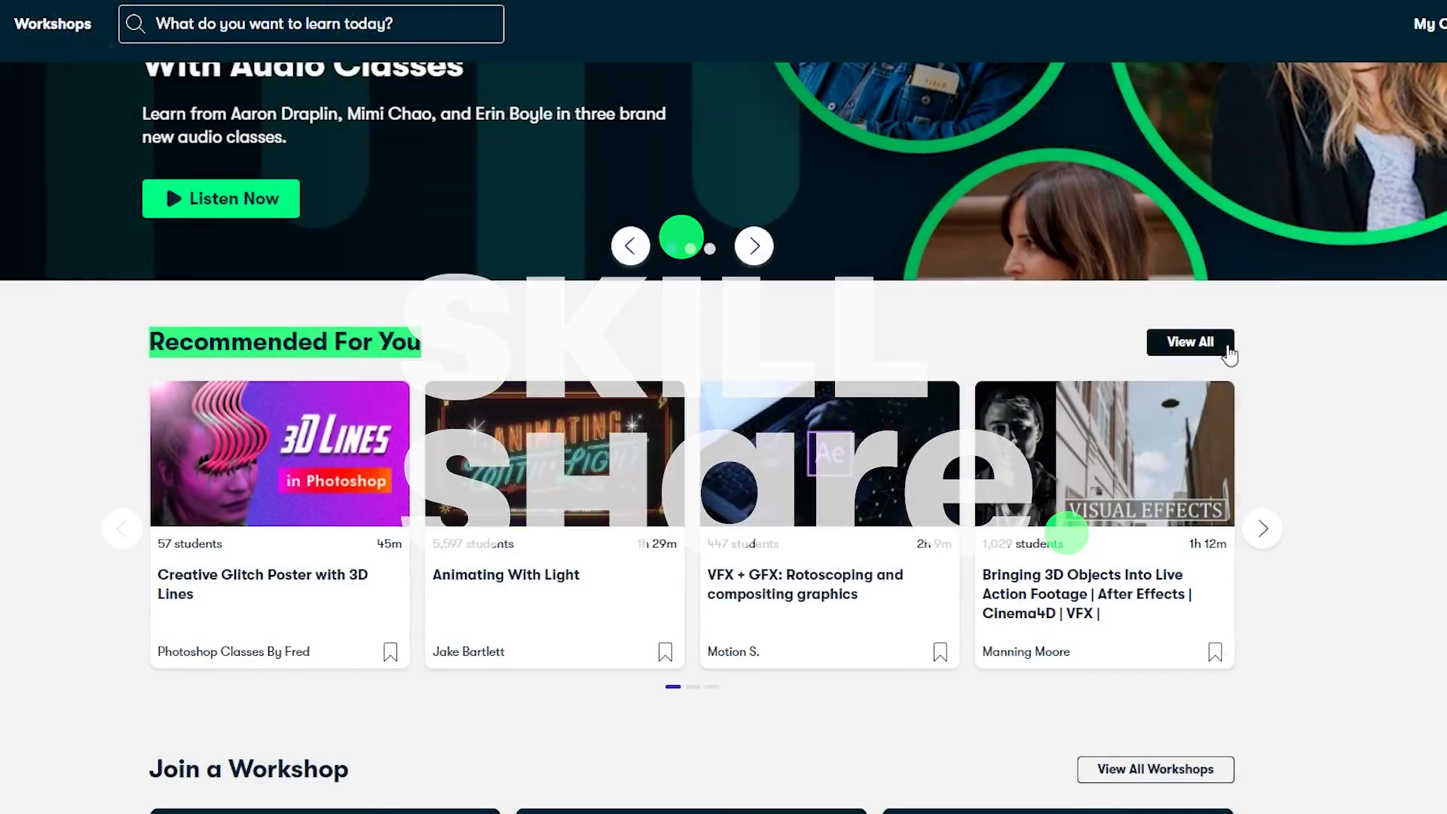
pyautogui.click(1410, 342)
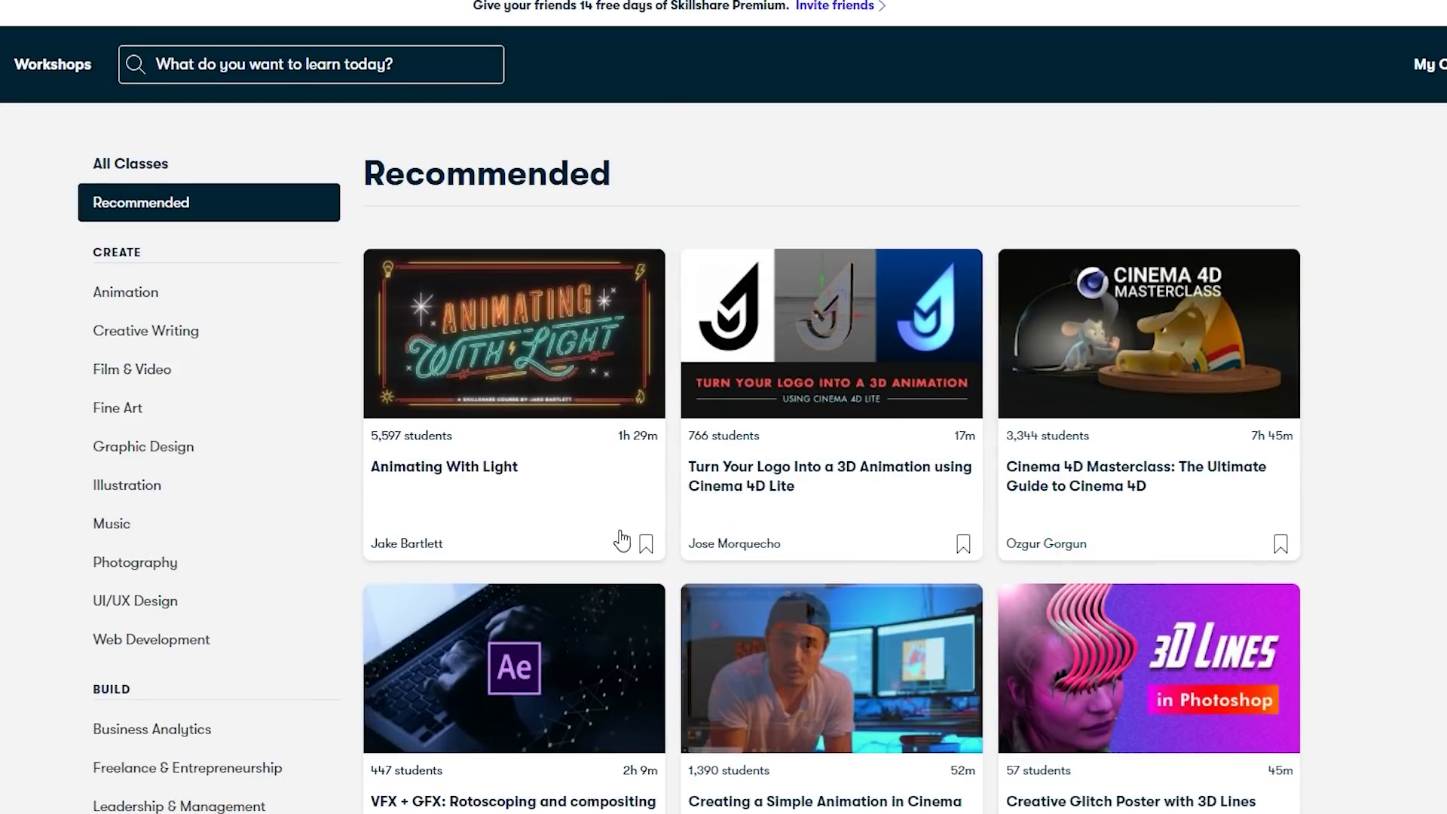
pyautogui.scroll(-1, 622, 540)
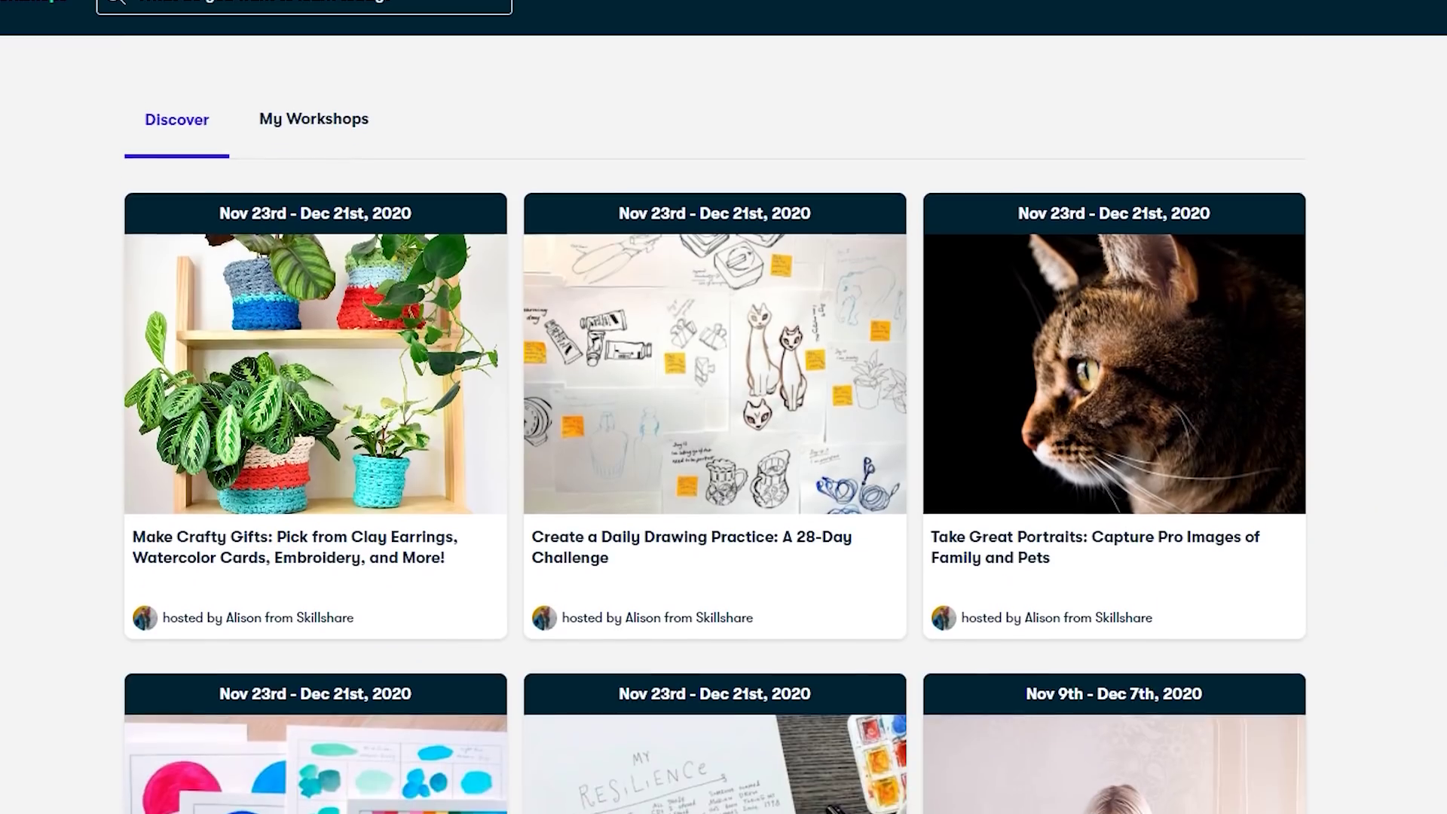
pyautogui.scroll(-3, 714, 422)
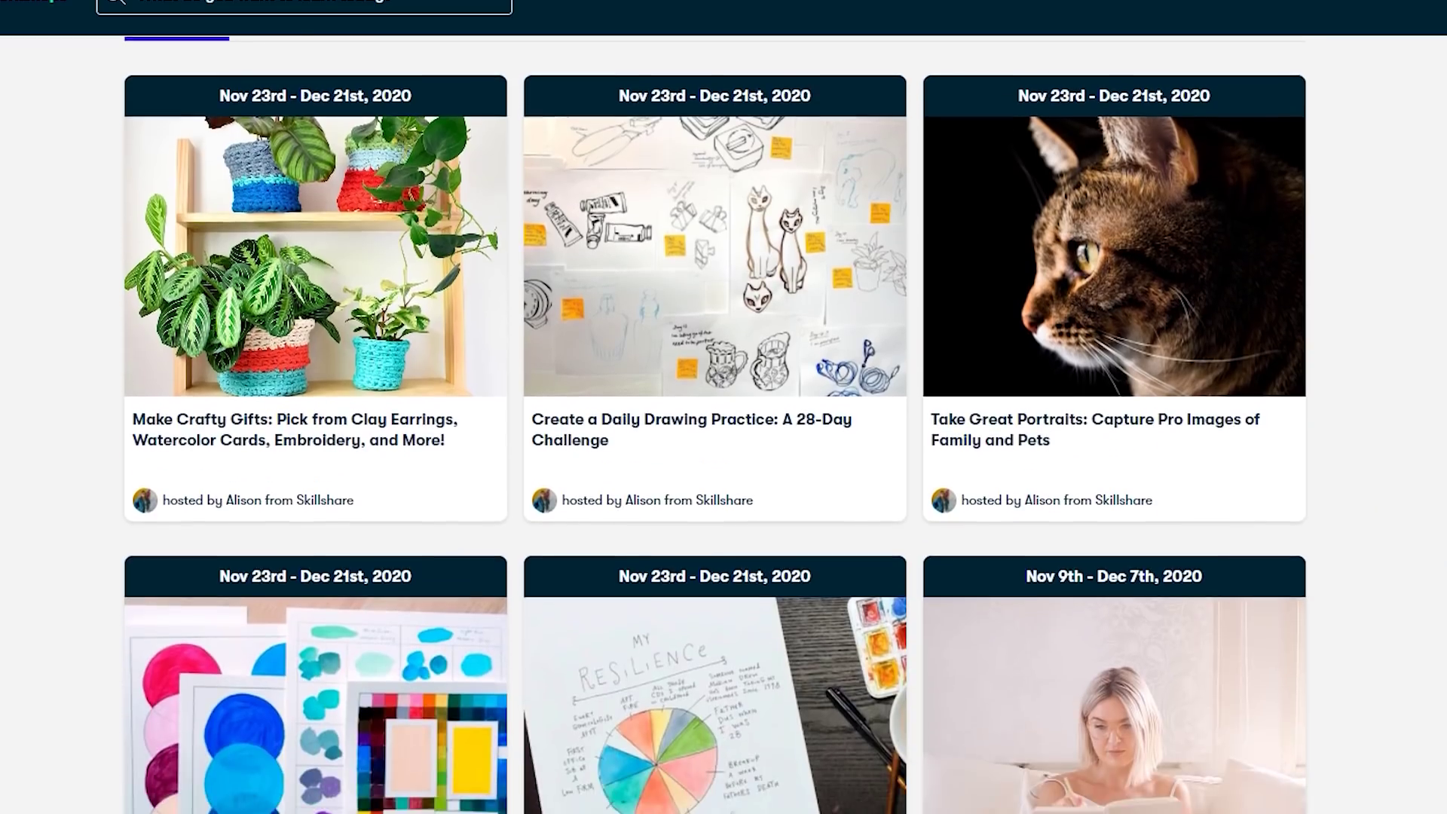
pyautogui.scroll(-3, 715, 422)
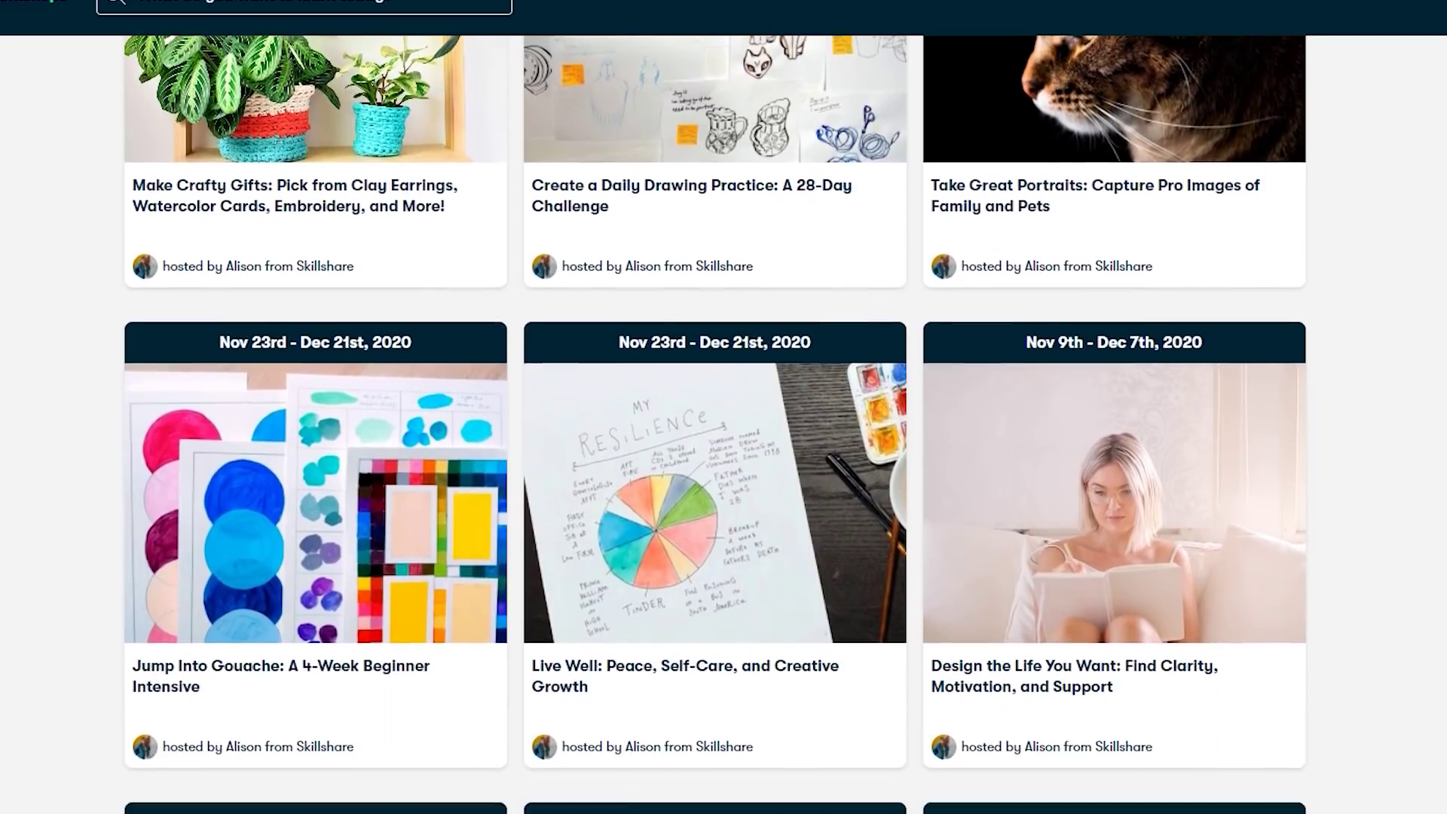
pyautogui.scroll(-3, 715, 422)
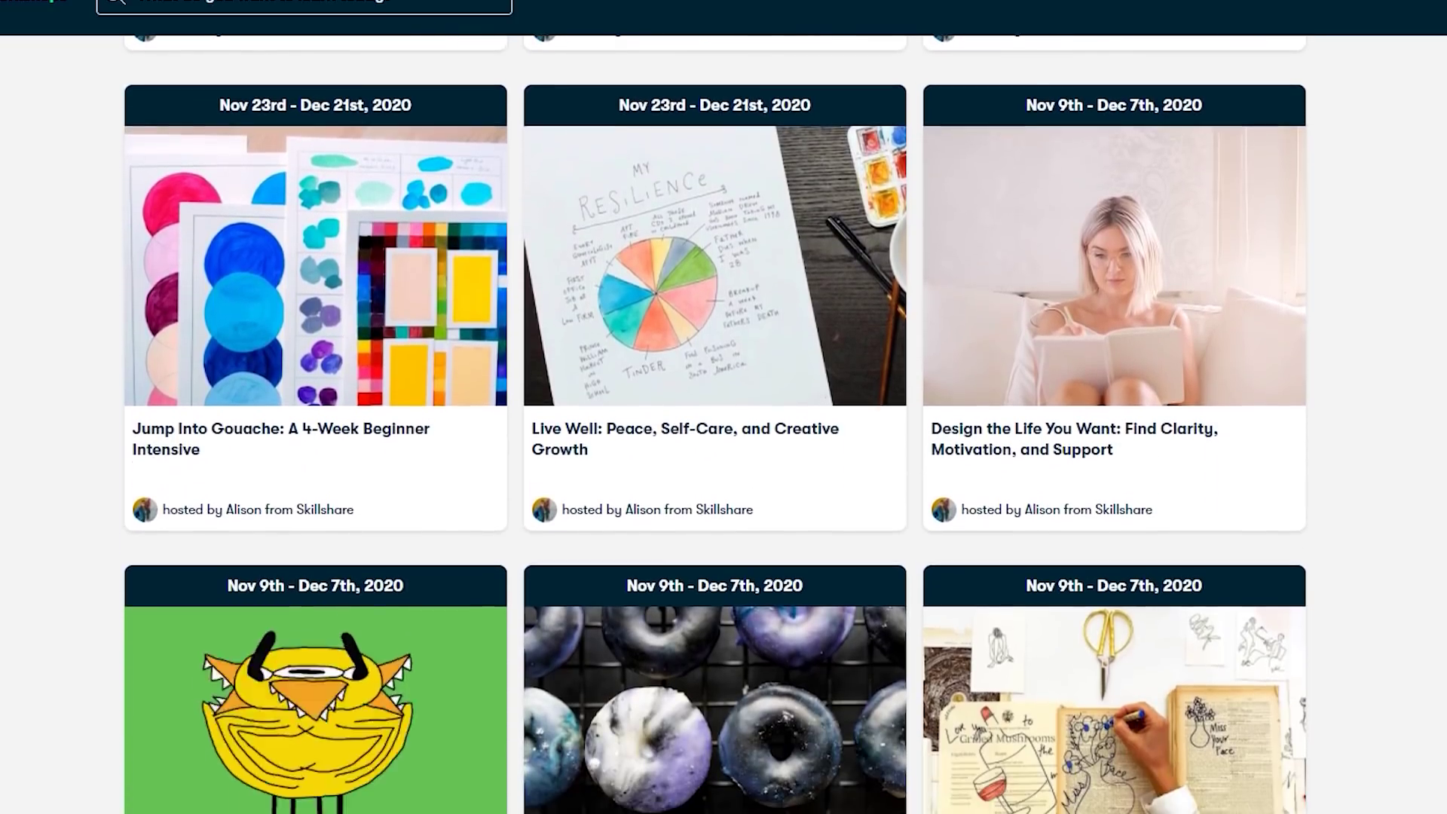
pyautogui.scroll(-3, 715, 422)
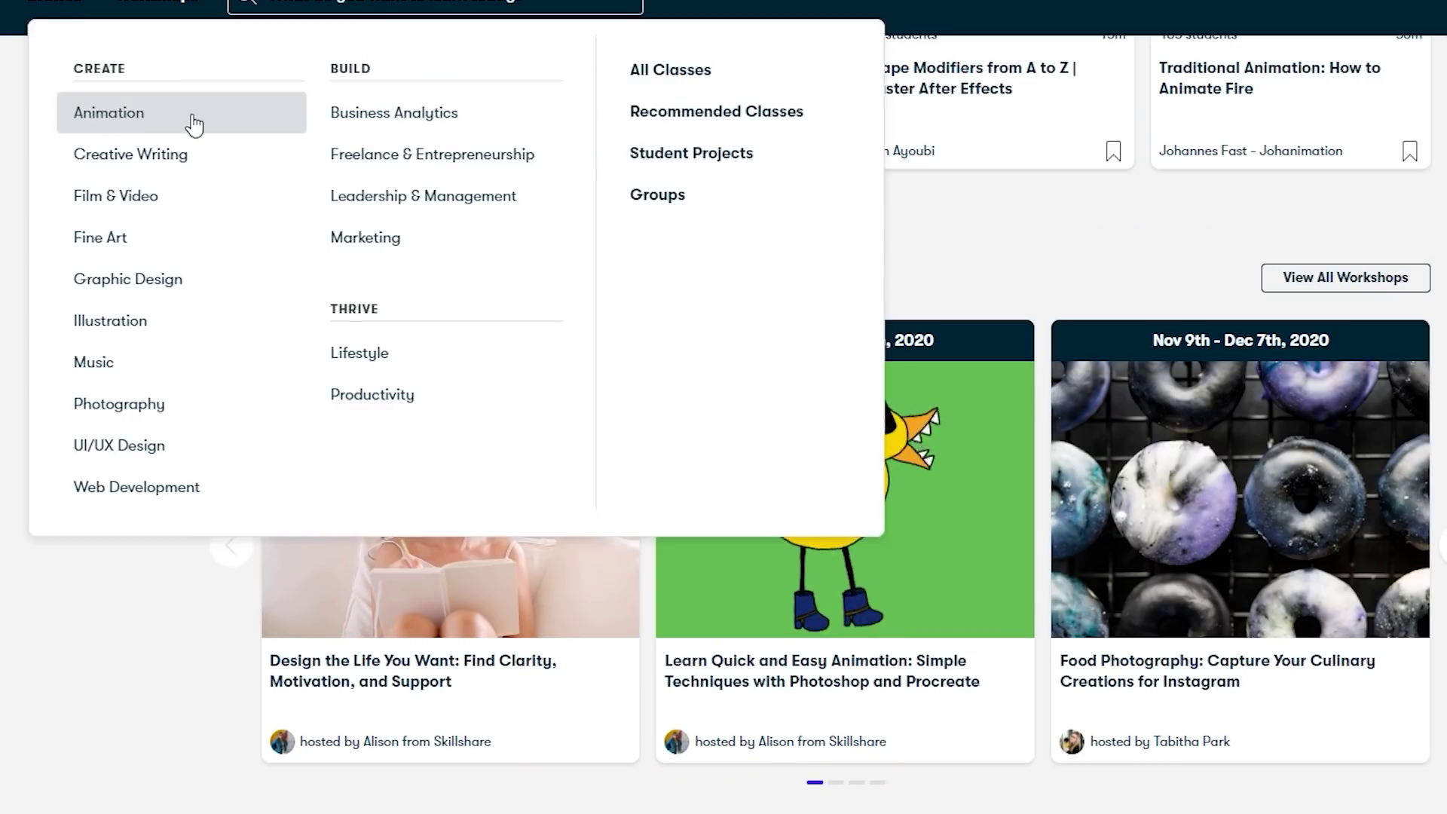
# Open the Animation class category, look through it, and open the Business Analytics category.
pyautogui.click(195, 124)
pyautogui.scroll(-10, 120, 275)
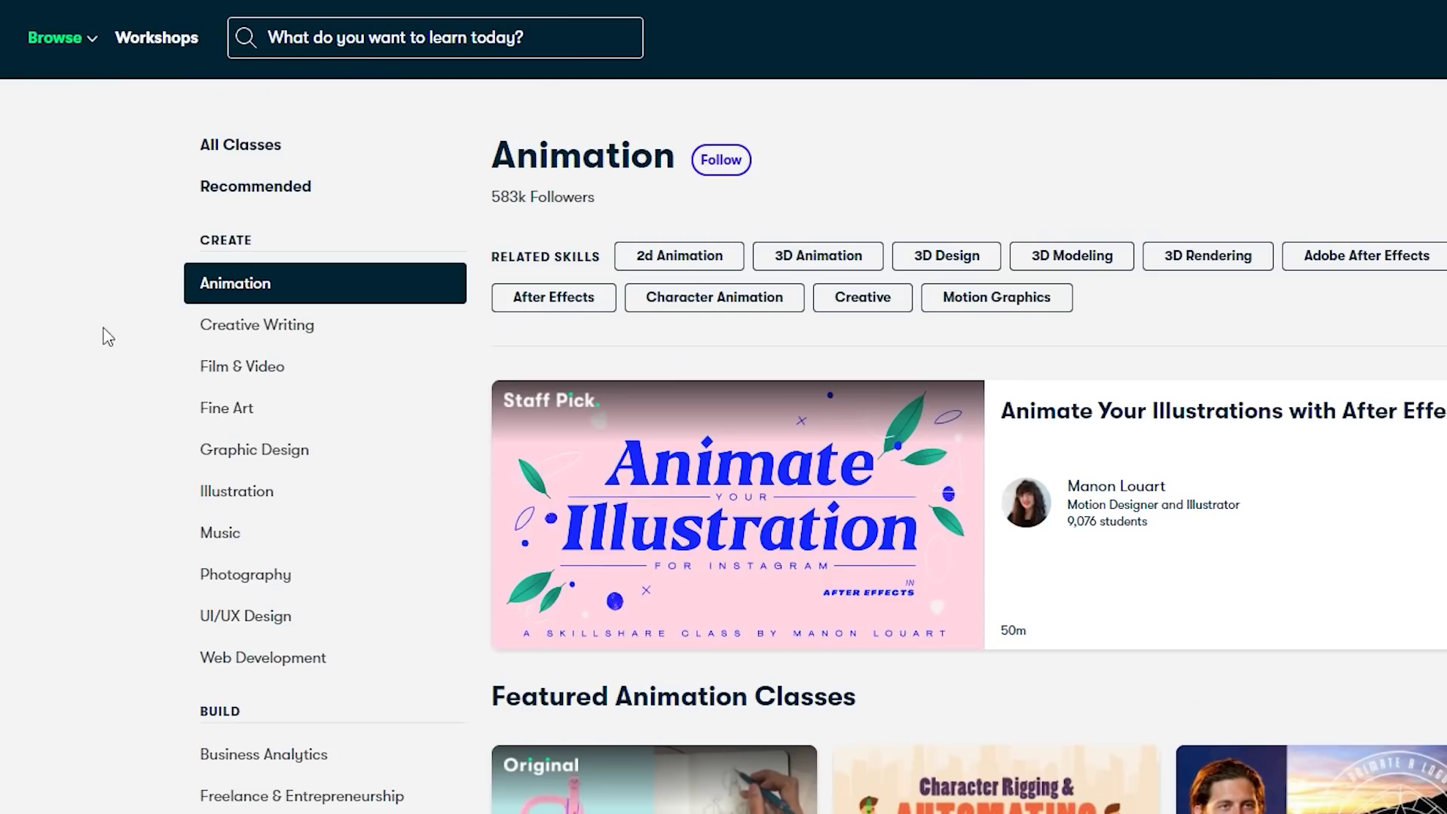
pyautogui.click(58, 38)
pyautogui.click(380, 159)
# Open the Freelance & Entrepreneurship category and look through its featured and trending classes.
pyautogui.click(58, 38)
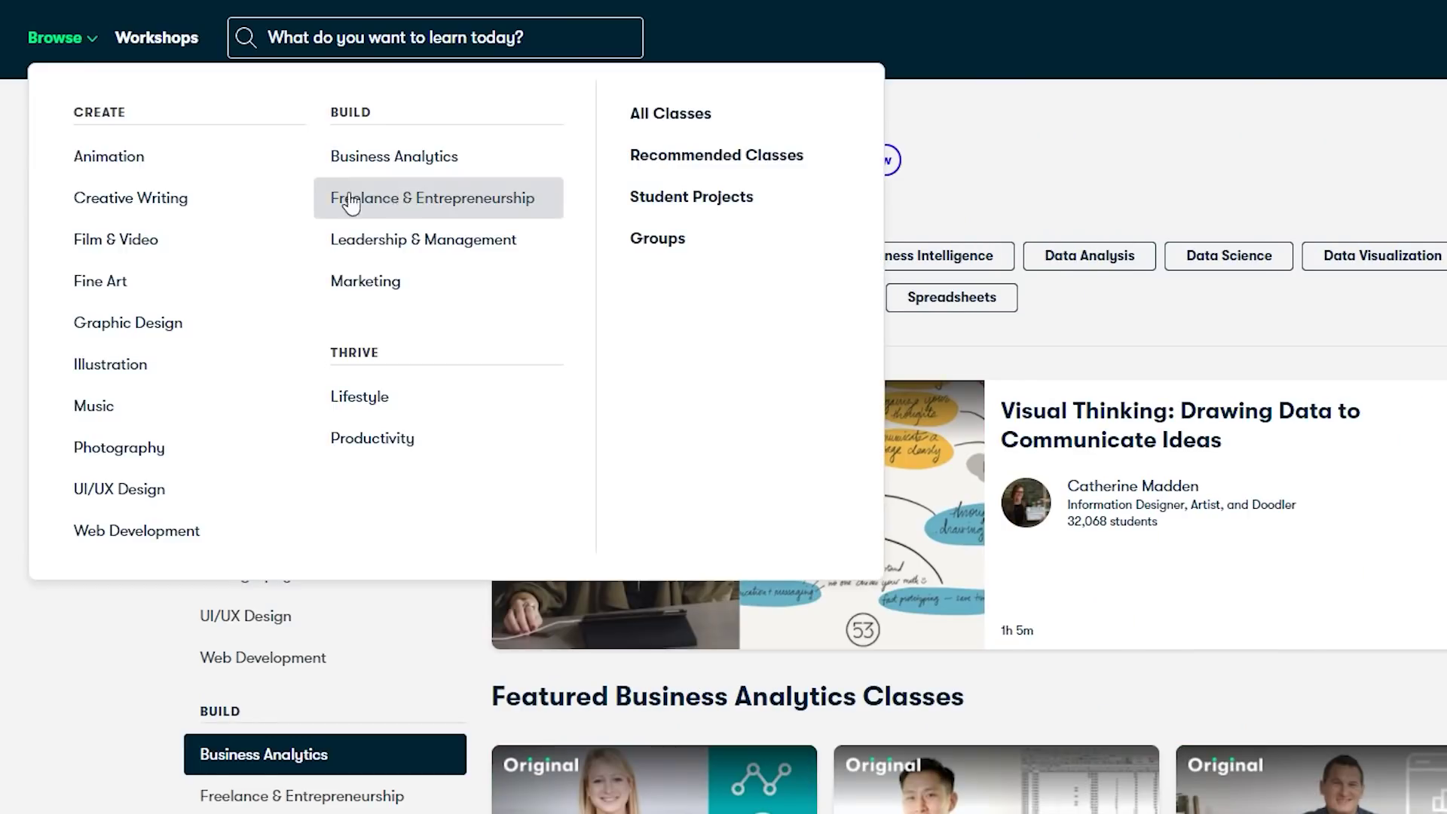
pyautogui.click(420, 198)
pyautogui.scroll(-5, 726, 581)
pyautogui.scroll(-7, 728, 580)
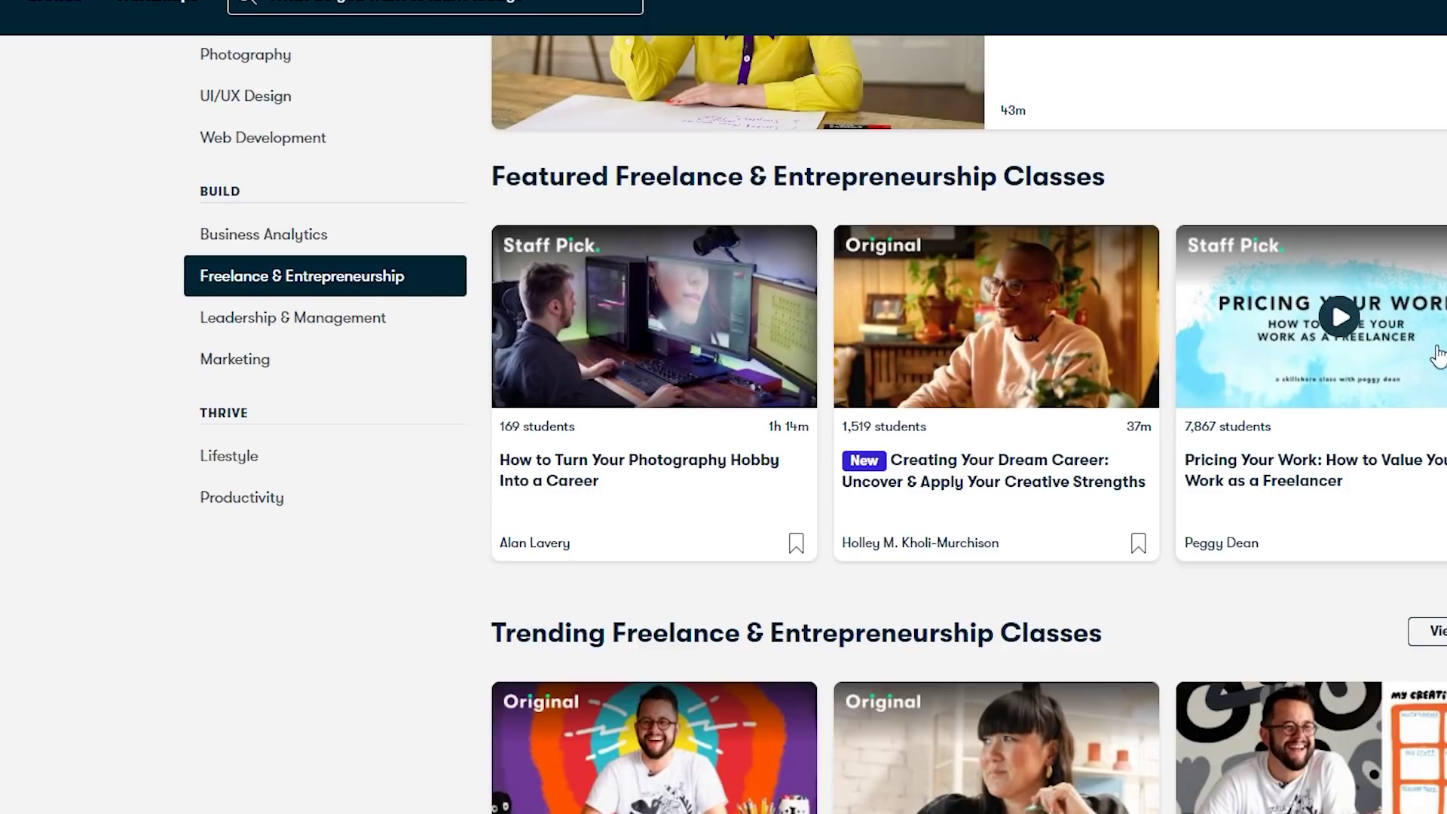
pyautogui.scroll(-10, 1243, 596)
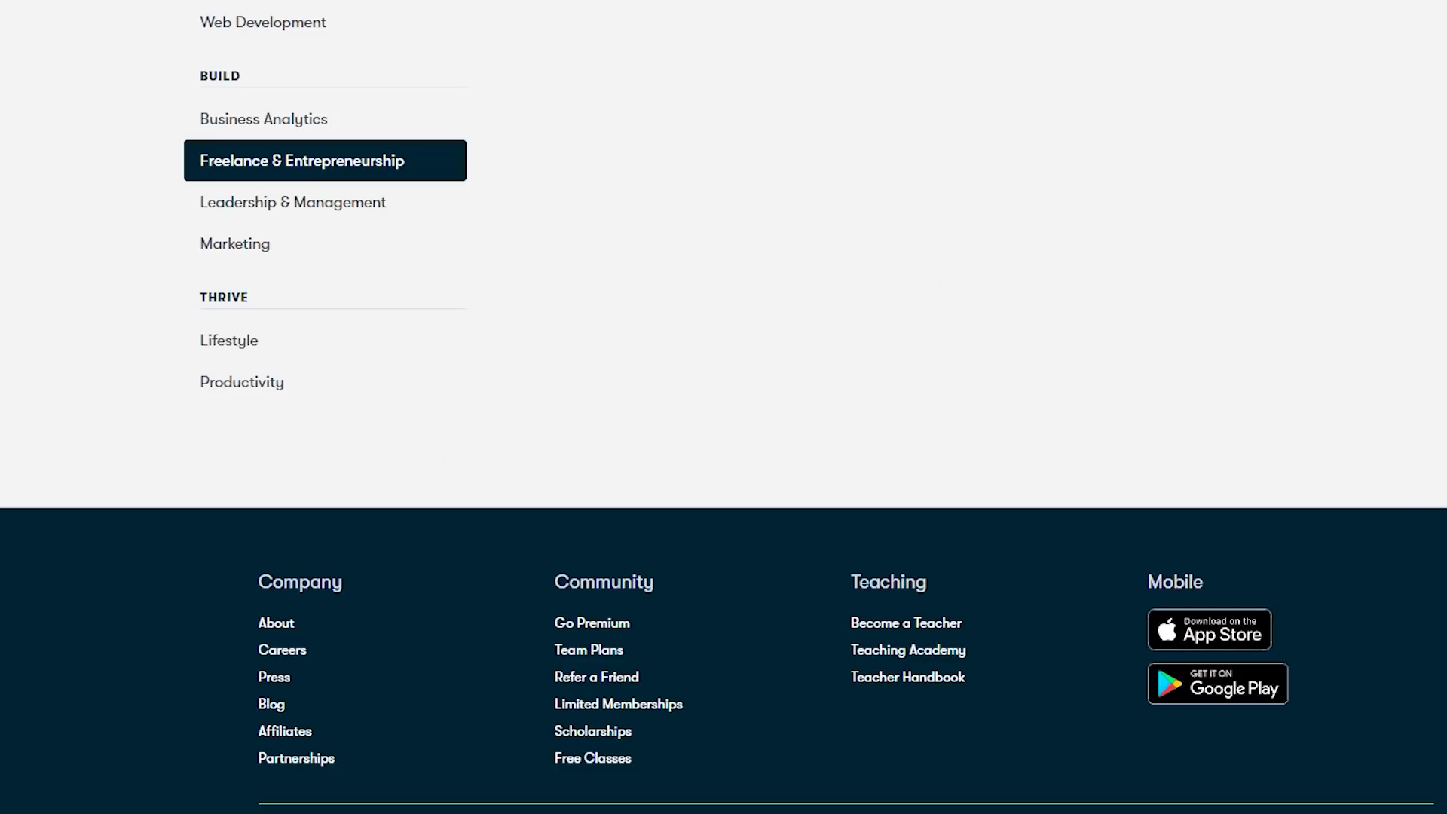
# Browse the Leadership & Management classes and the Fine Art classes.
pyautogui.click(410, 224)
pyautogui.scroll(-12, 822, 624)
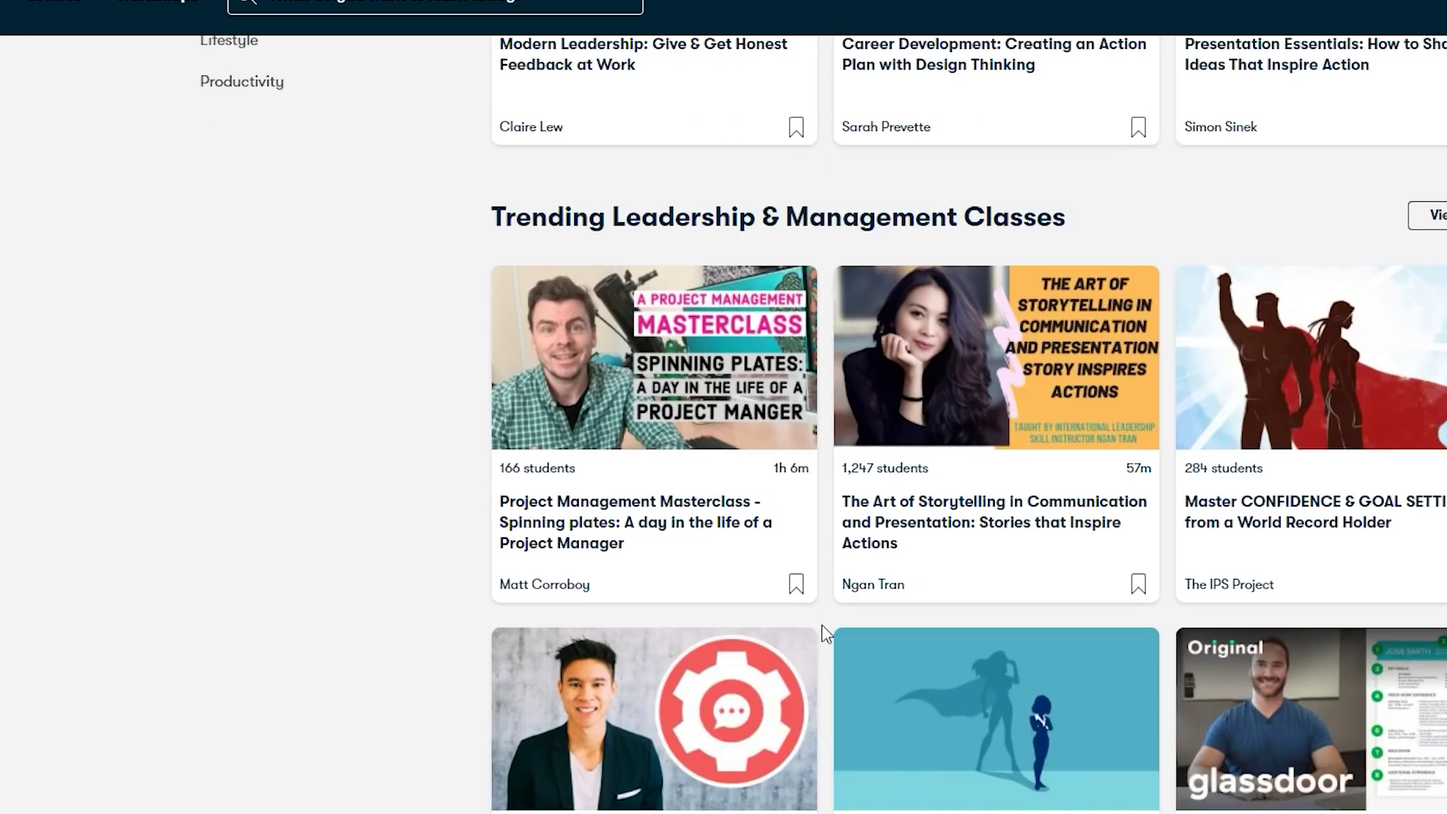
pyautogui.scroll(13, 278, 571)
pyautogui.click(284, 407)
pyautogui.scroll(-8, 932, 733)
pyautogui.scroll(-4, 932, 733)
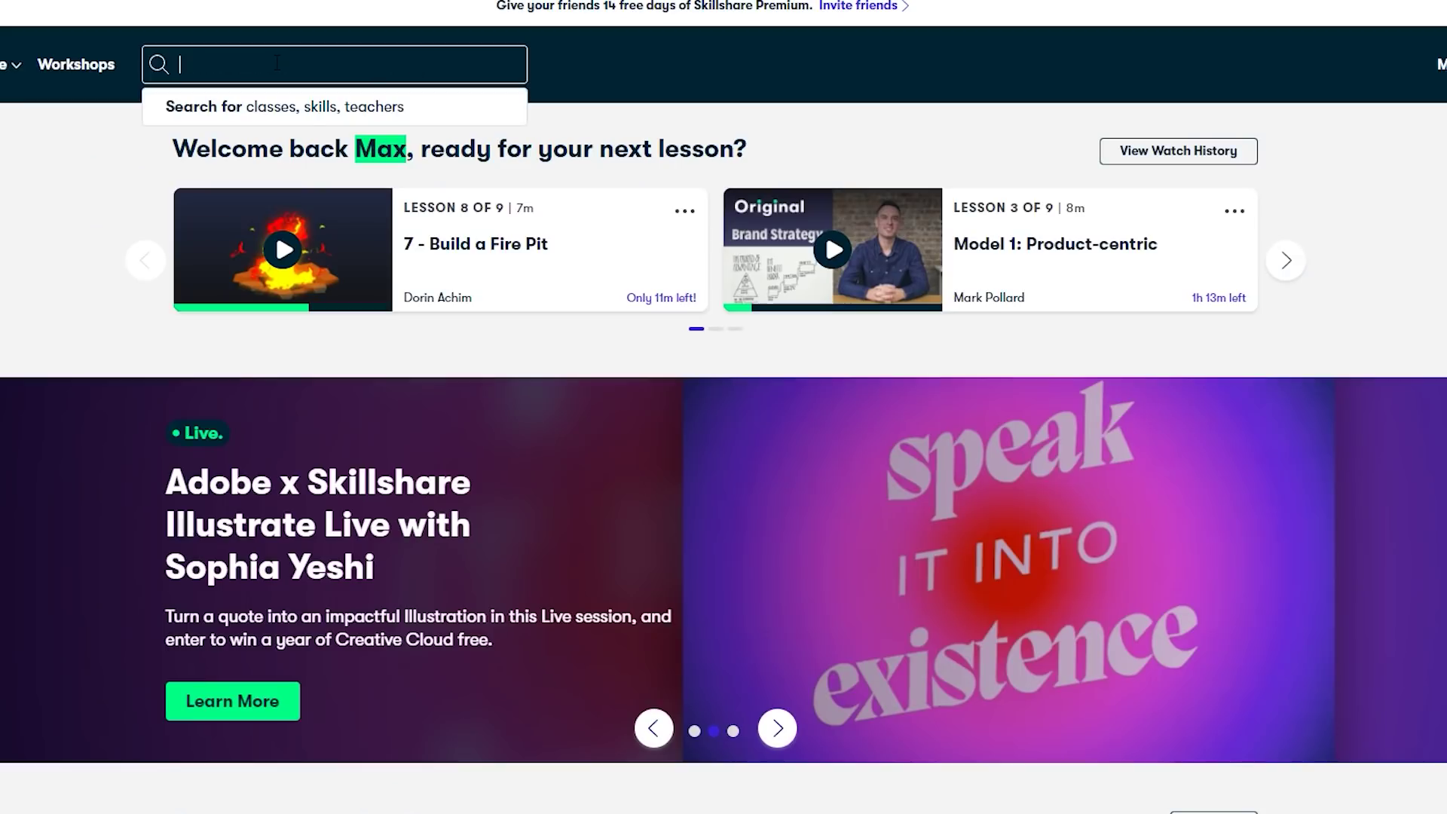
# Search Skillshare for "music video" and look through the class results.
pyautogui.write('music video')
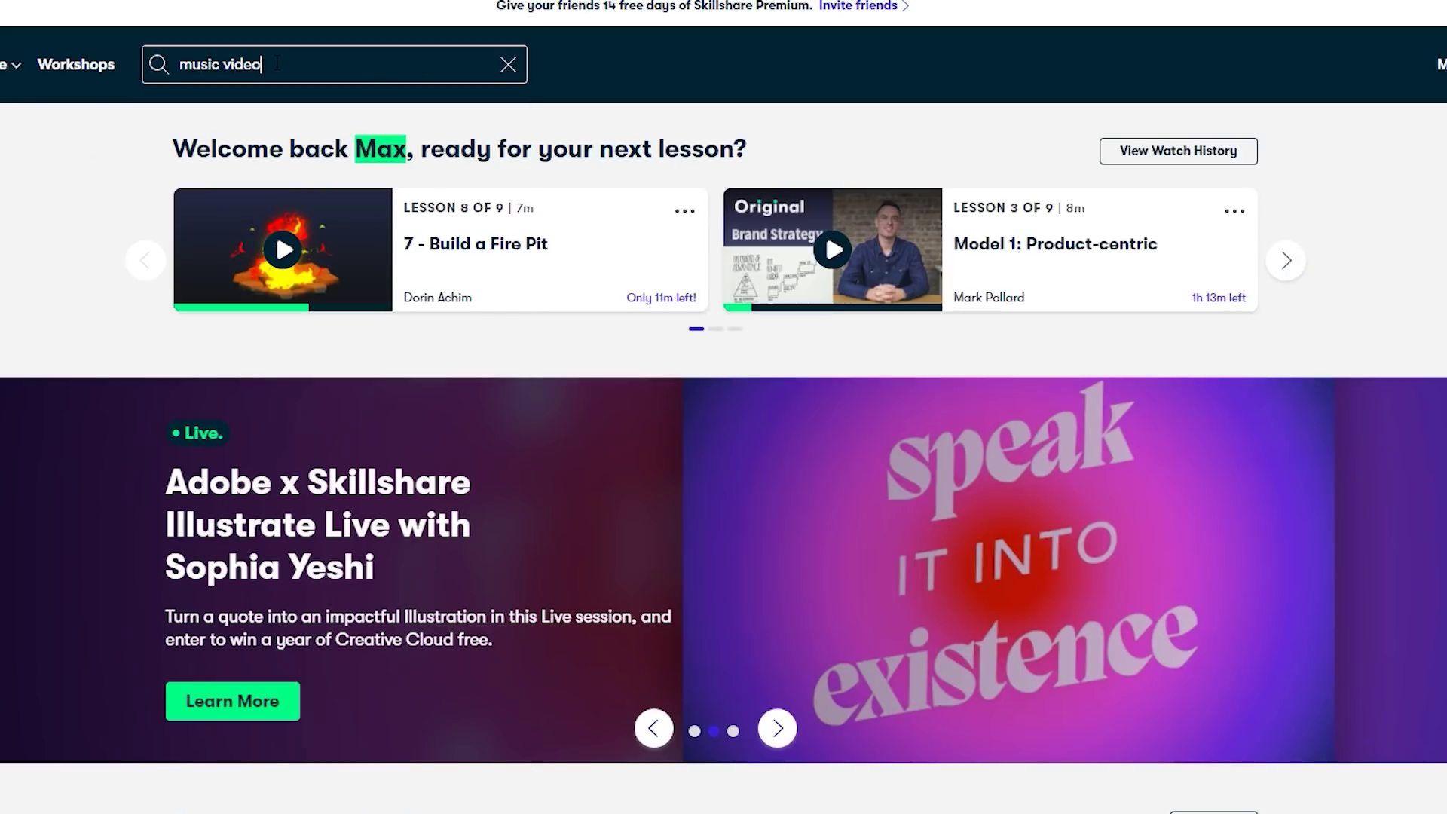
pyautogui.press('Return')
pyautogui.scroll(-10, 111, 640)
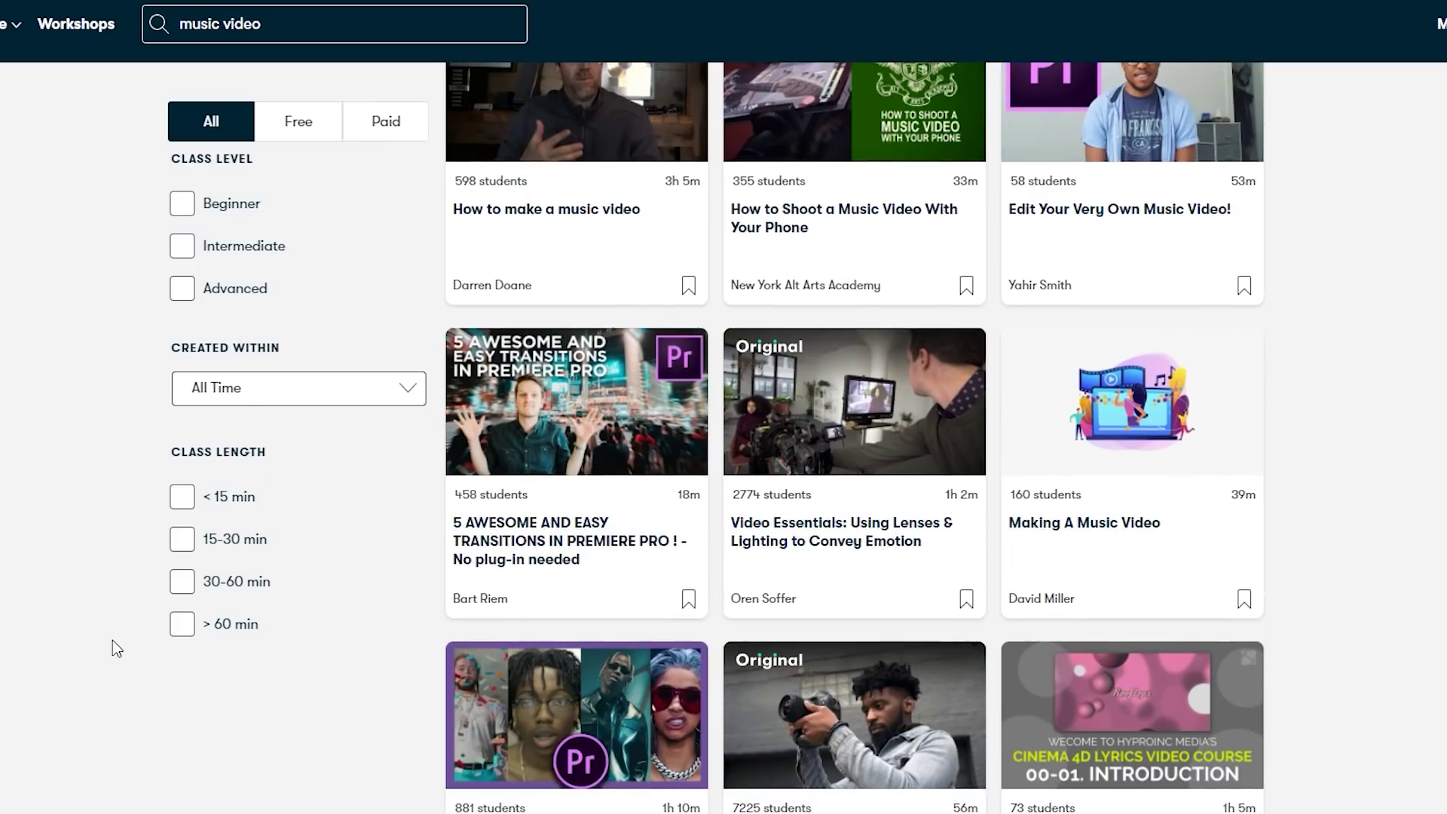
pyautogui.scroll(5, 151, 653)
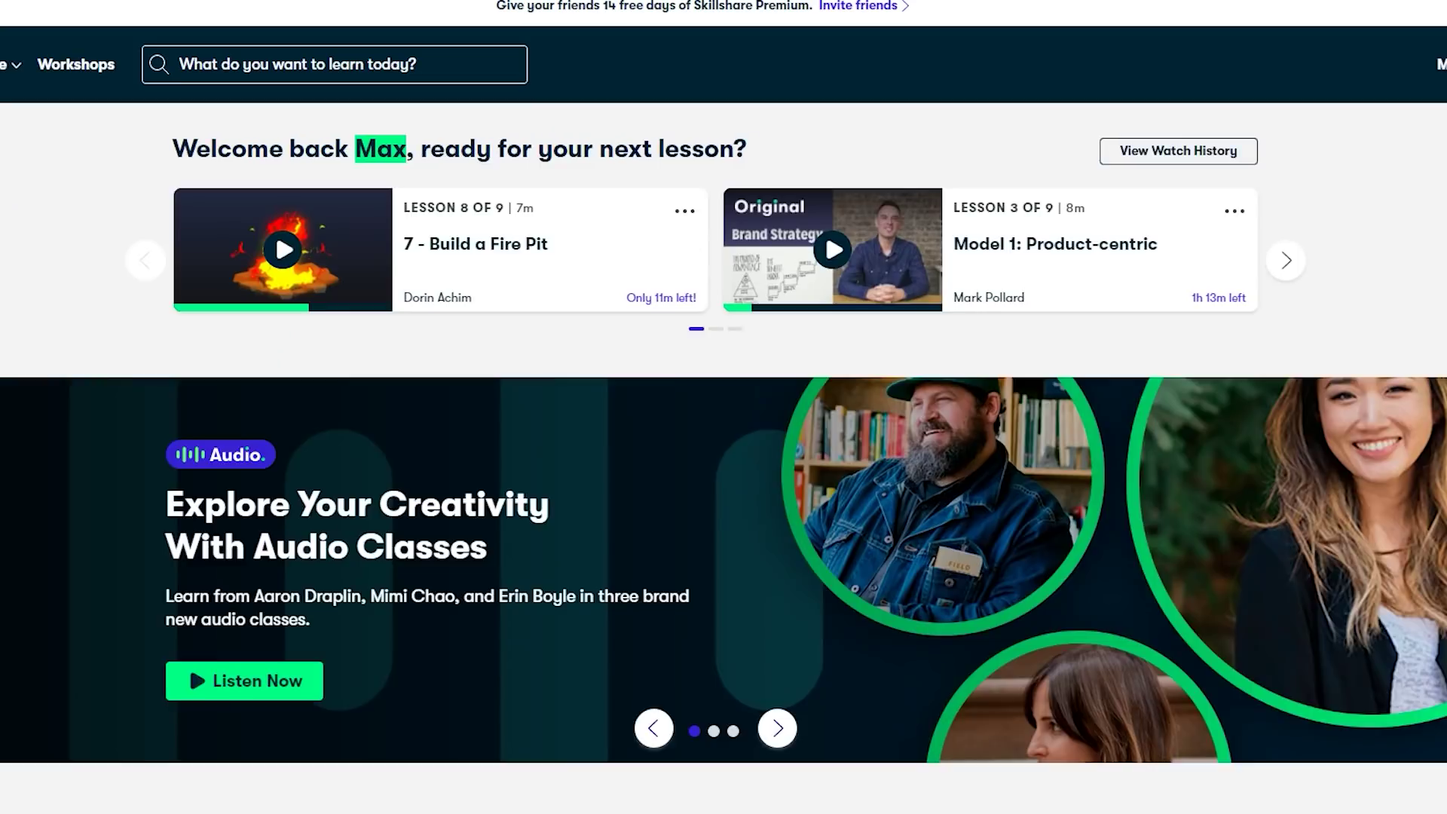
pyautogui.scroll(-8, 55, 419)
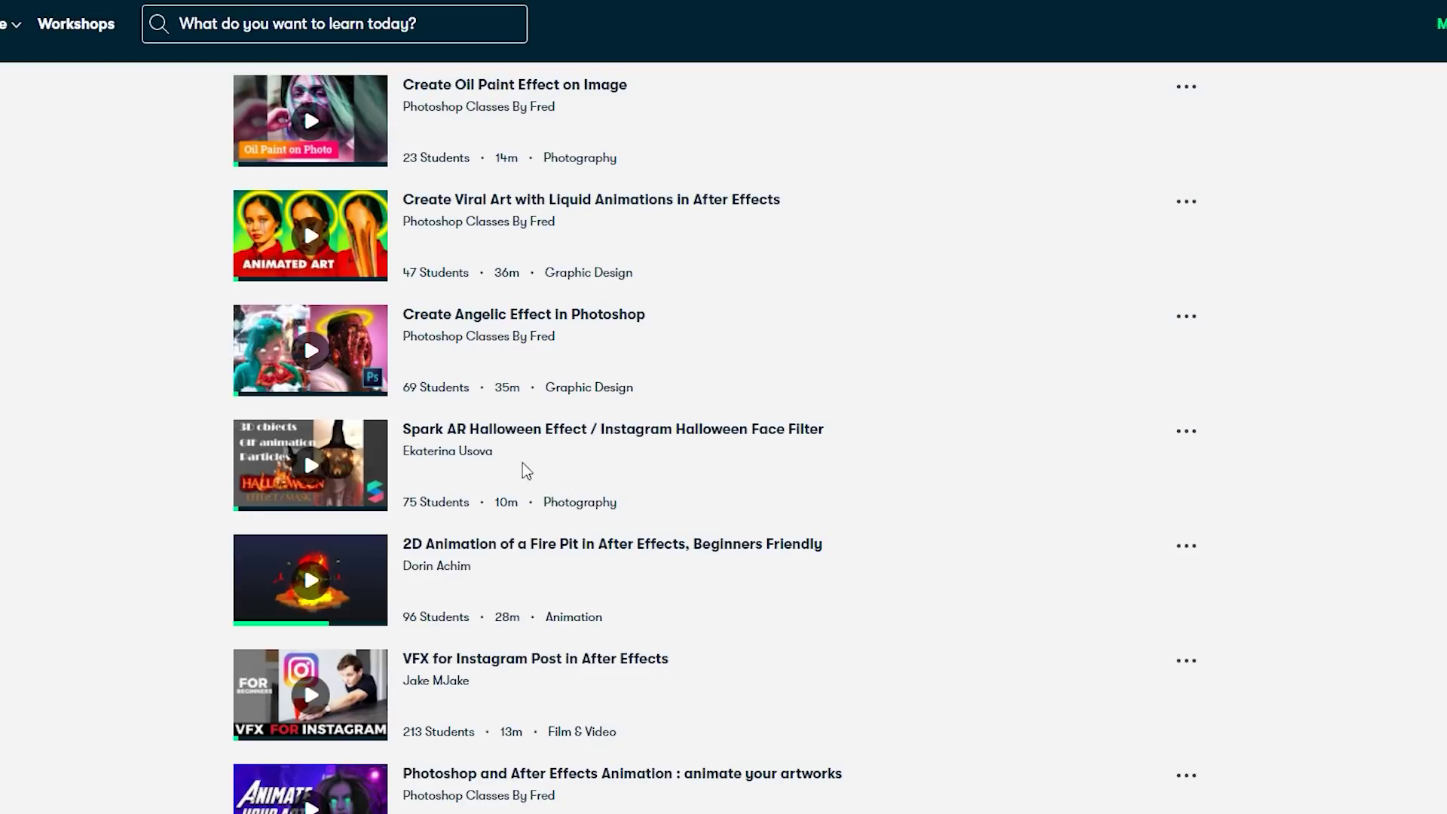
# Open the Spark AR Halloween Effect class and play its Patch Editor lesson.
pyautogui.click(571, 433)
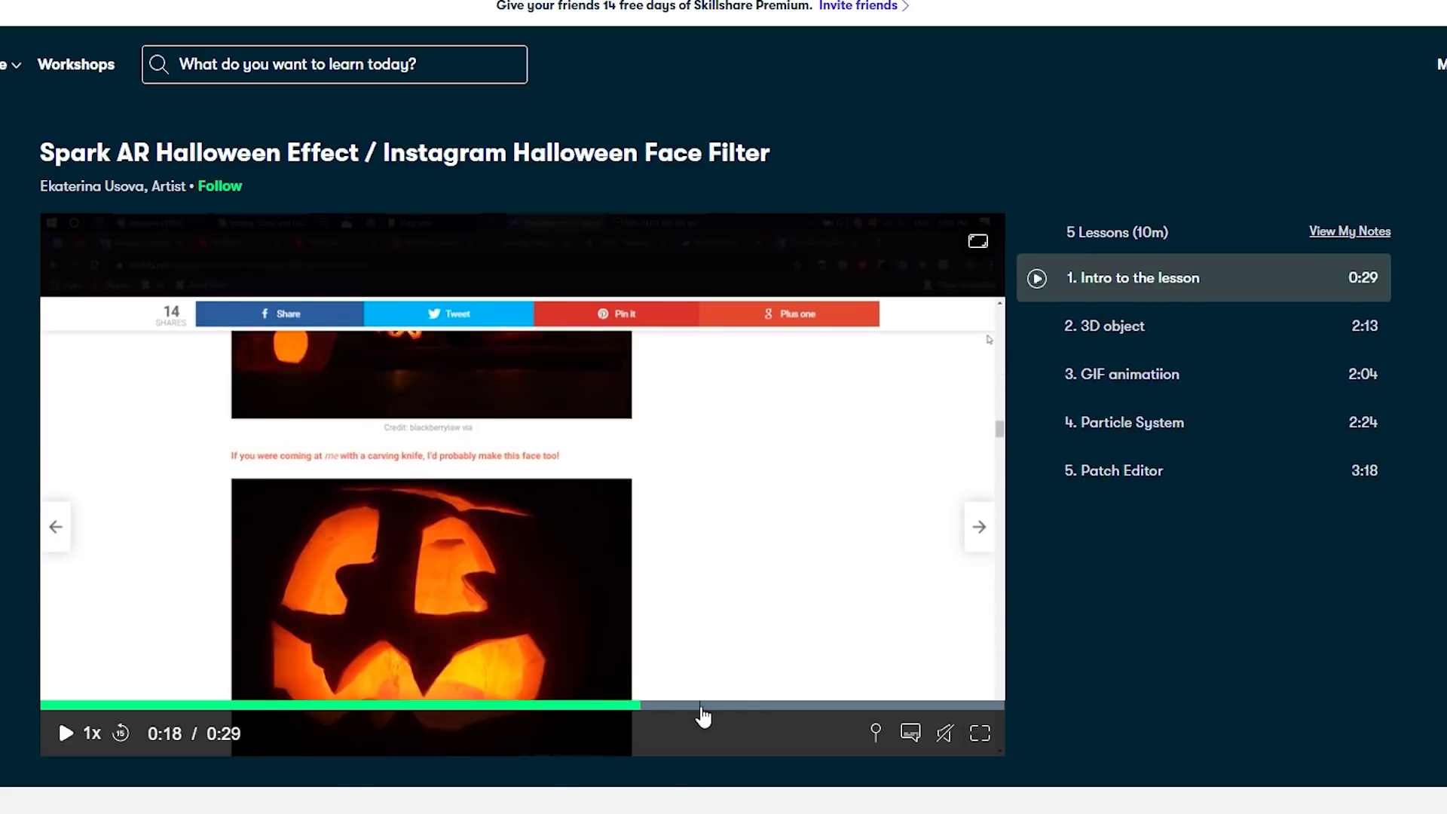
pyautogui.click(1204, 469)
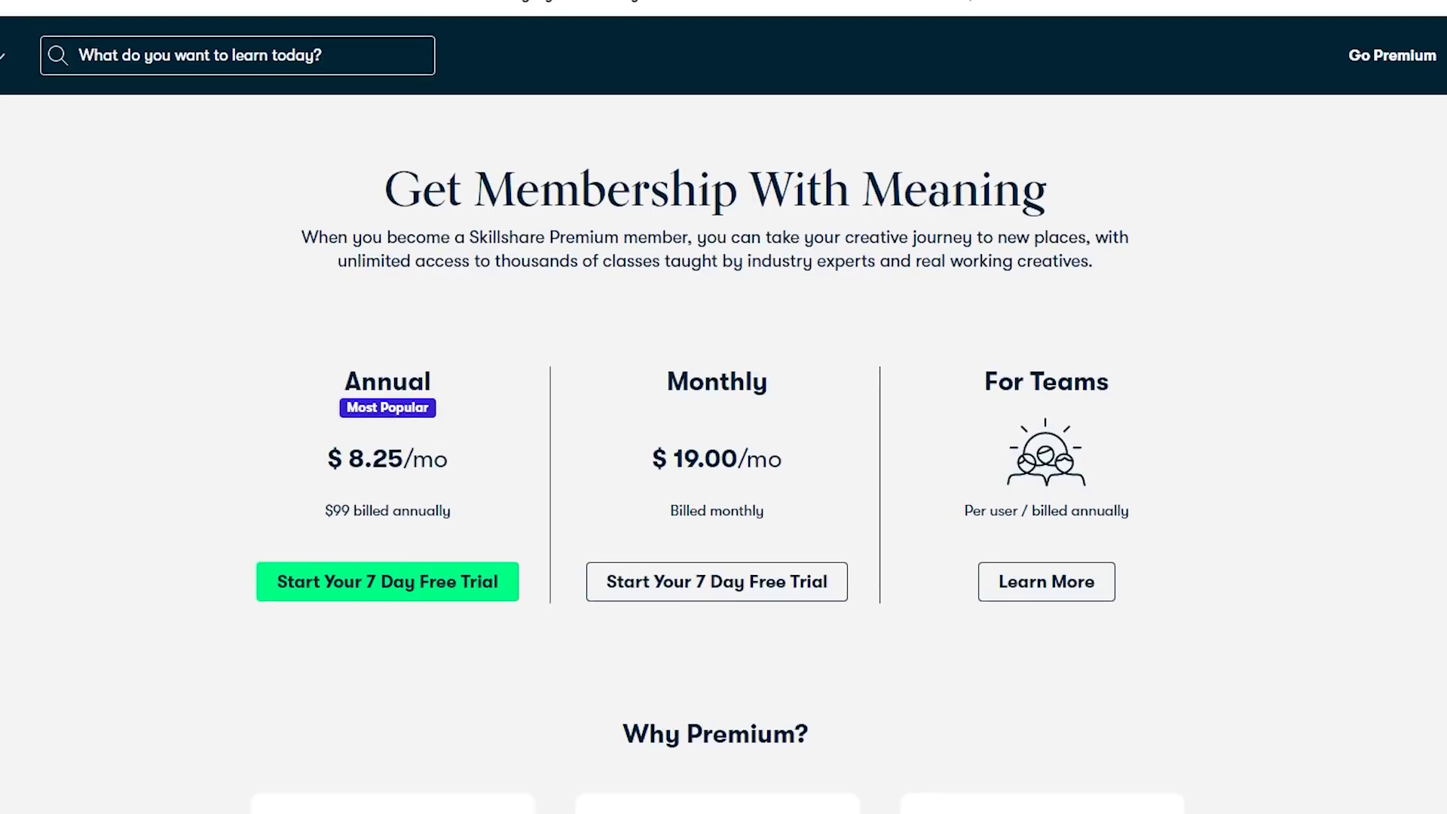
pyautogui.scroll(-1, 724, 422)
pyautogui.scroll(-1, 311, 389)
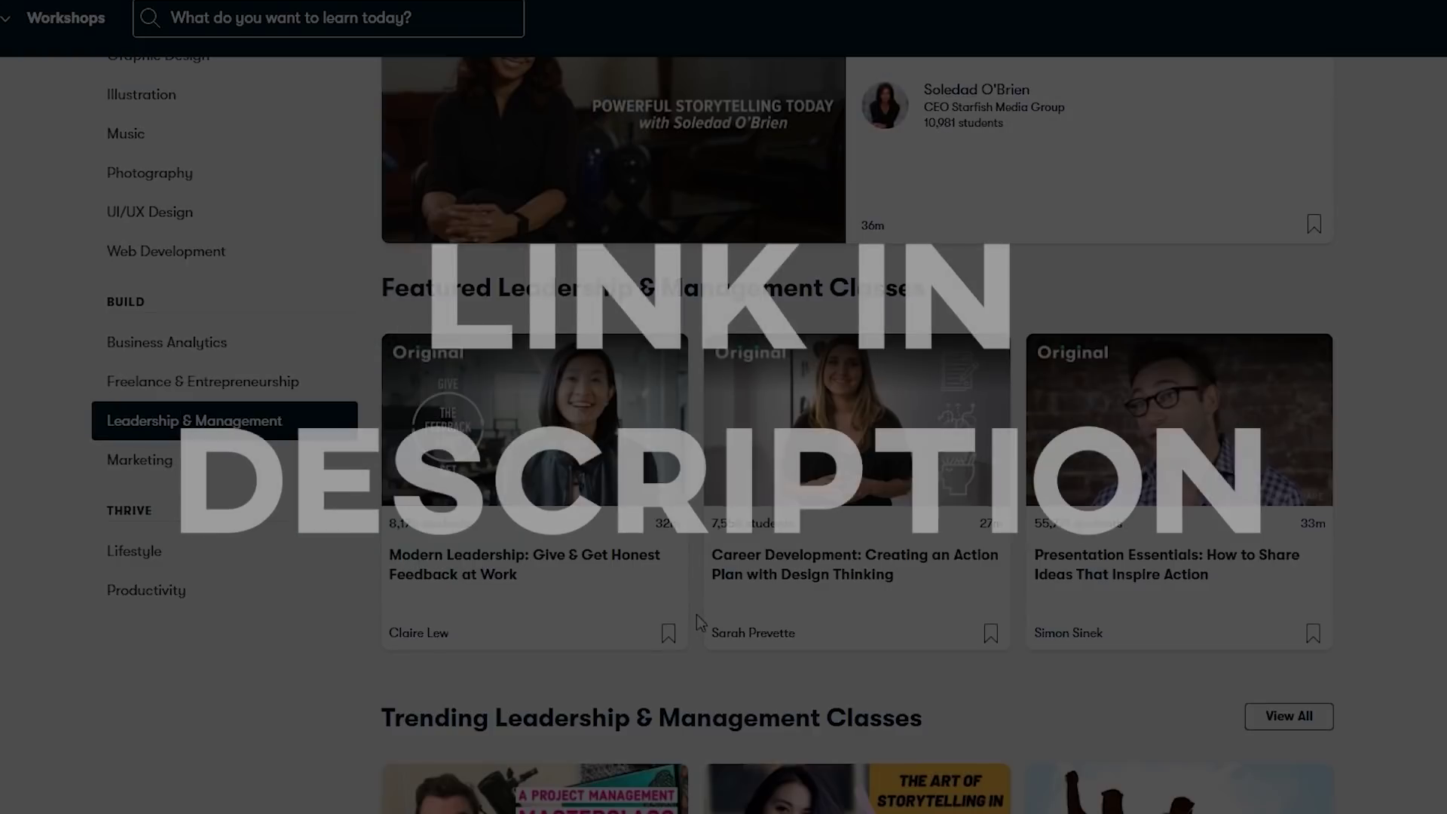
# Look over the trending Leadership & Management classes and open the Fine Art category again.
pyautogui.scroll(-6, 696, 614)
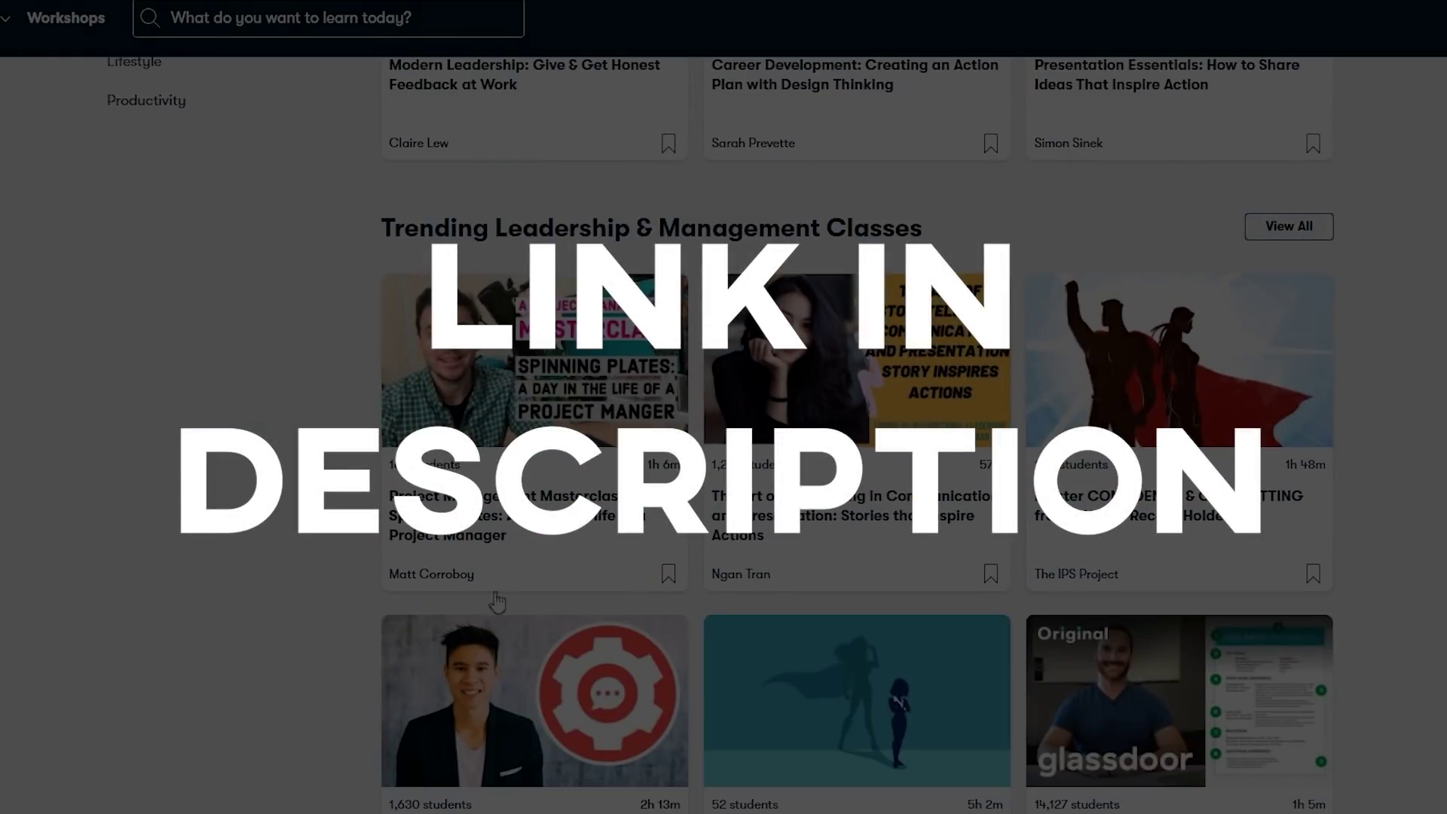
pyautogui.scroll(12, 188, 408)
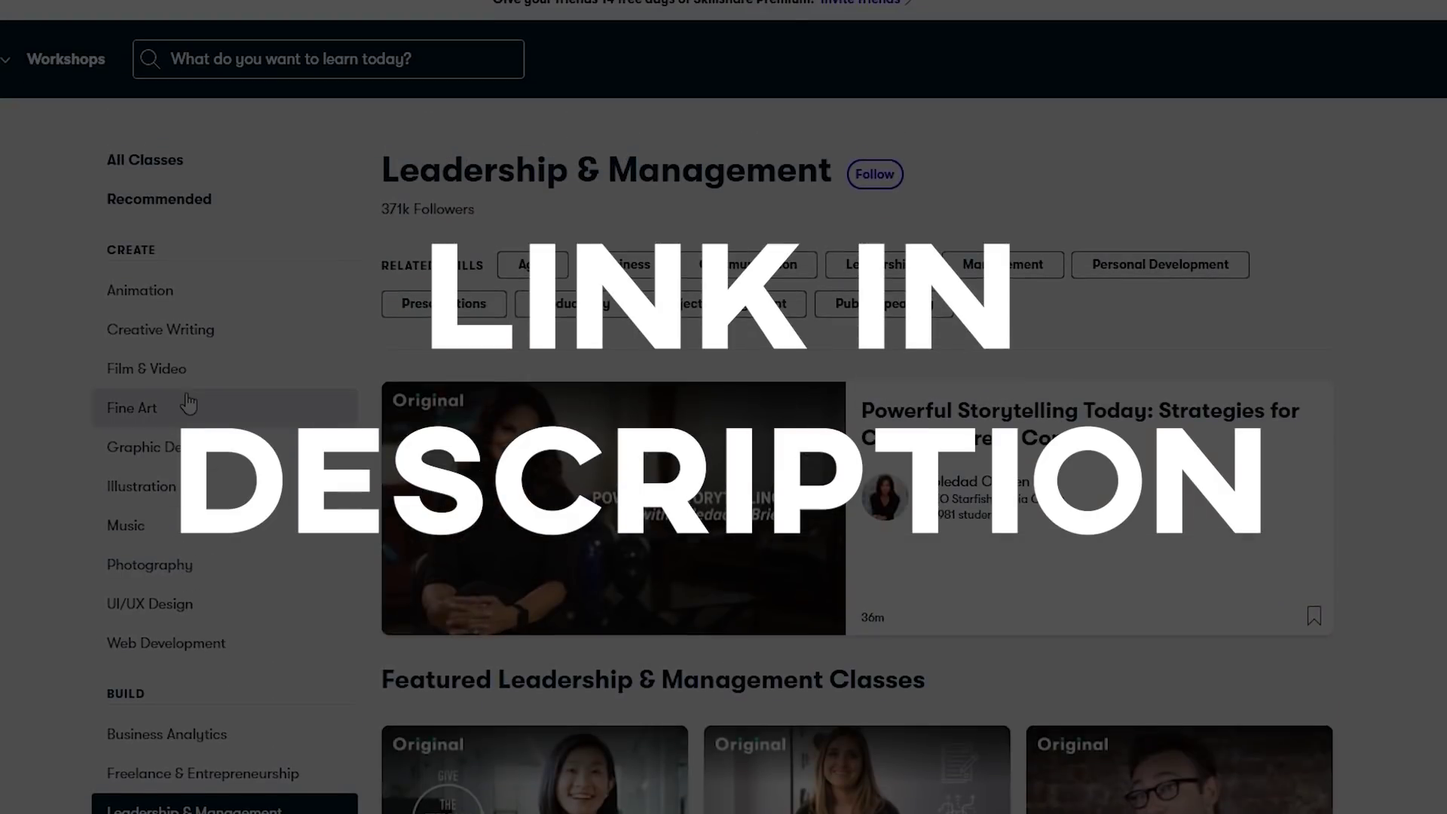
pyautogui.click(188, 408)
pyautogui.scroll(-4, 189, 408)
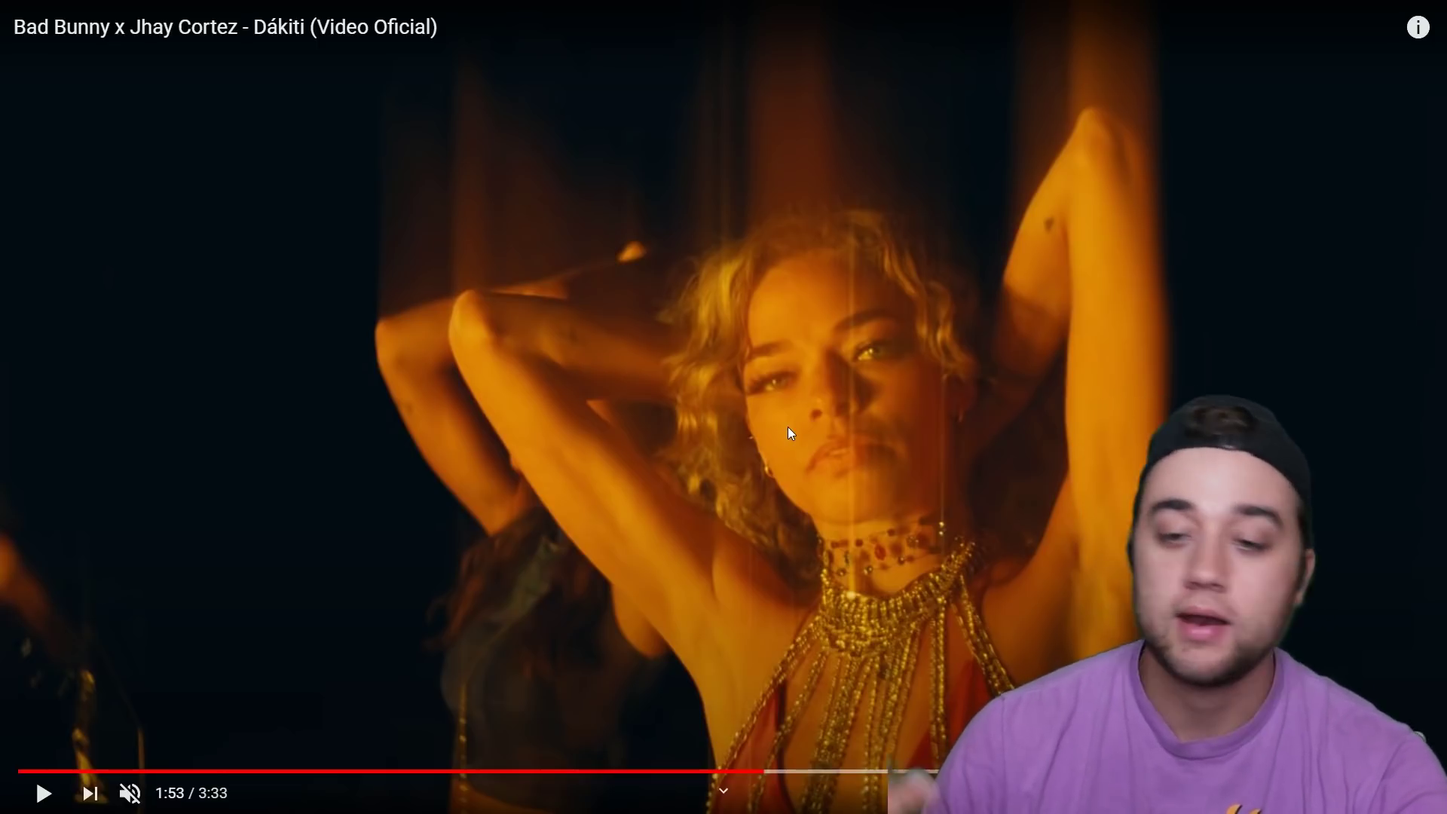
# Play the Bad Bunny x Jhay Cortez Dákiti video and replay the section around 1:53.
pyautogui.click(789, 427)
pyautogui.click(756, 774)
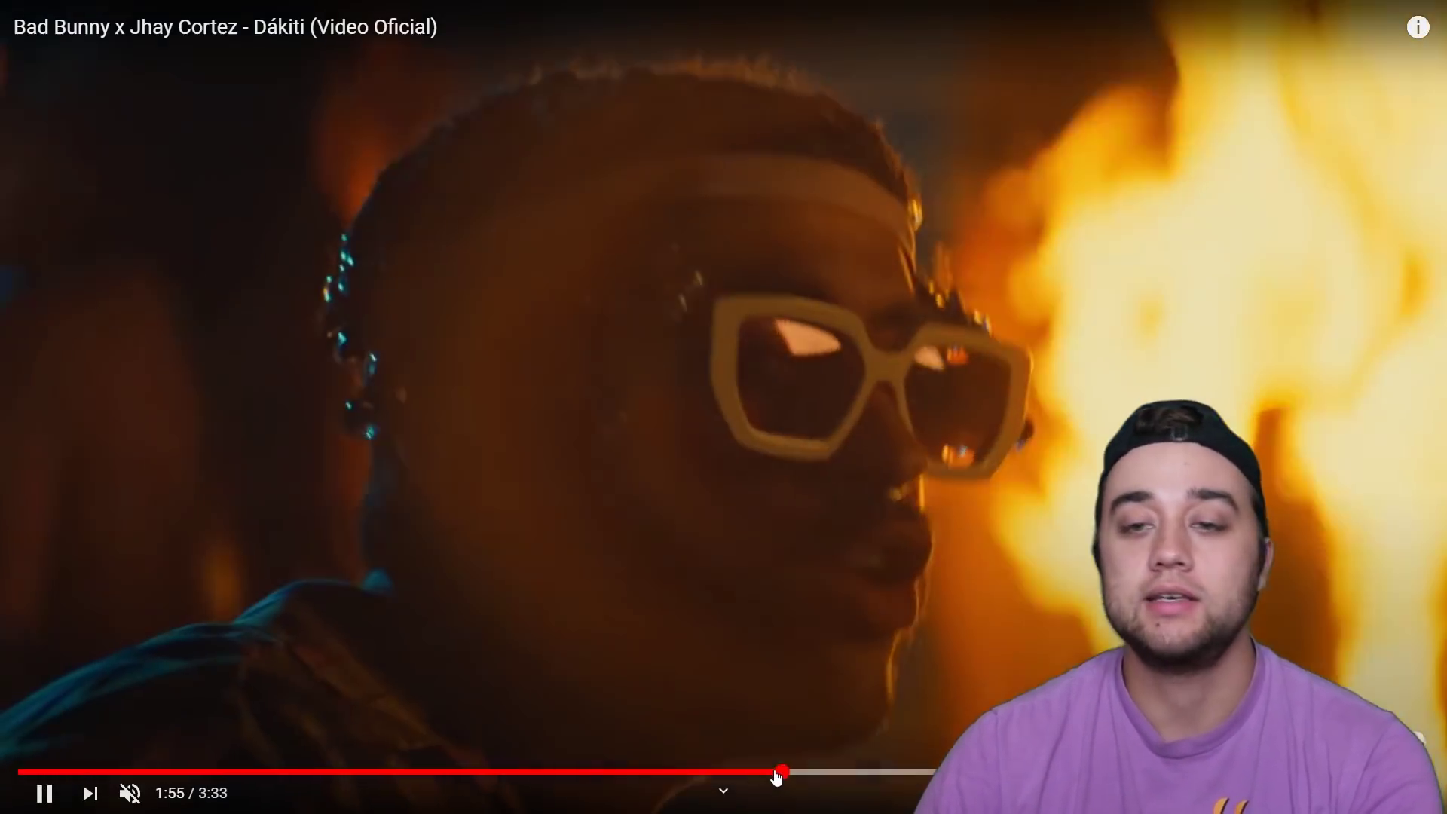
pyautogui.click(770, 772)
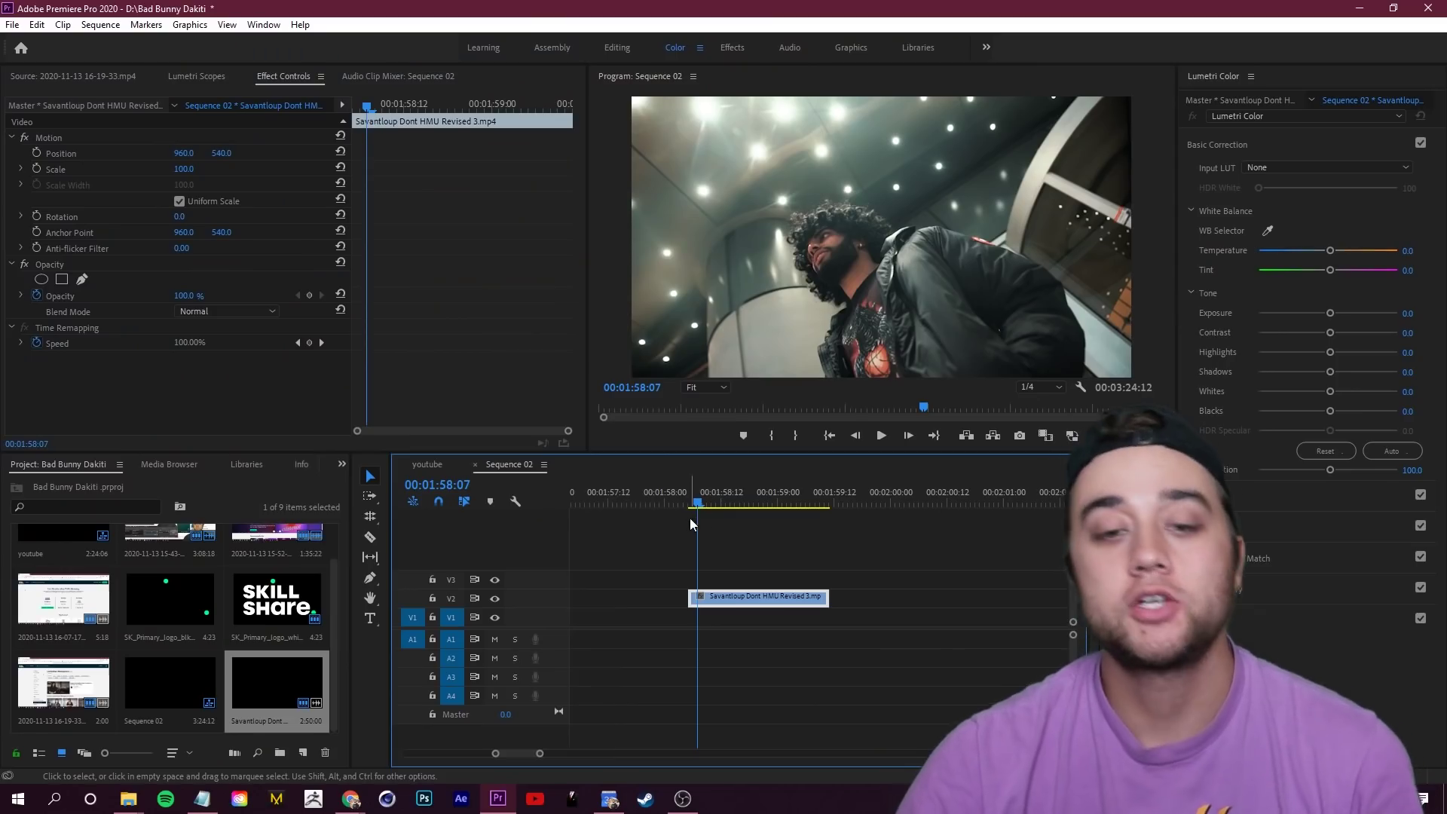
# Switch to Premiere Pro, move the playhead to 00:01:58:06, select the V2 clip and turn off its Opacity keyframing.
pyautogui.moveTo(691, 508)
pyautogui.mouseDown()
pyautogui.moveTo(803, 509)
pyautogui.moveTo(683, 509)
pyautogui.moveTo(780, 506)
pyautogui.moveTo(694, 528)
pyautogui.mouseUp()
pyautogui.click(703, 526)
pyautogui.click(729, 597)
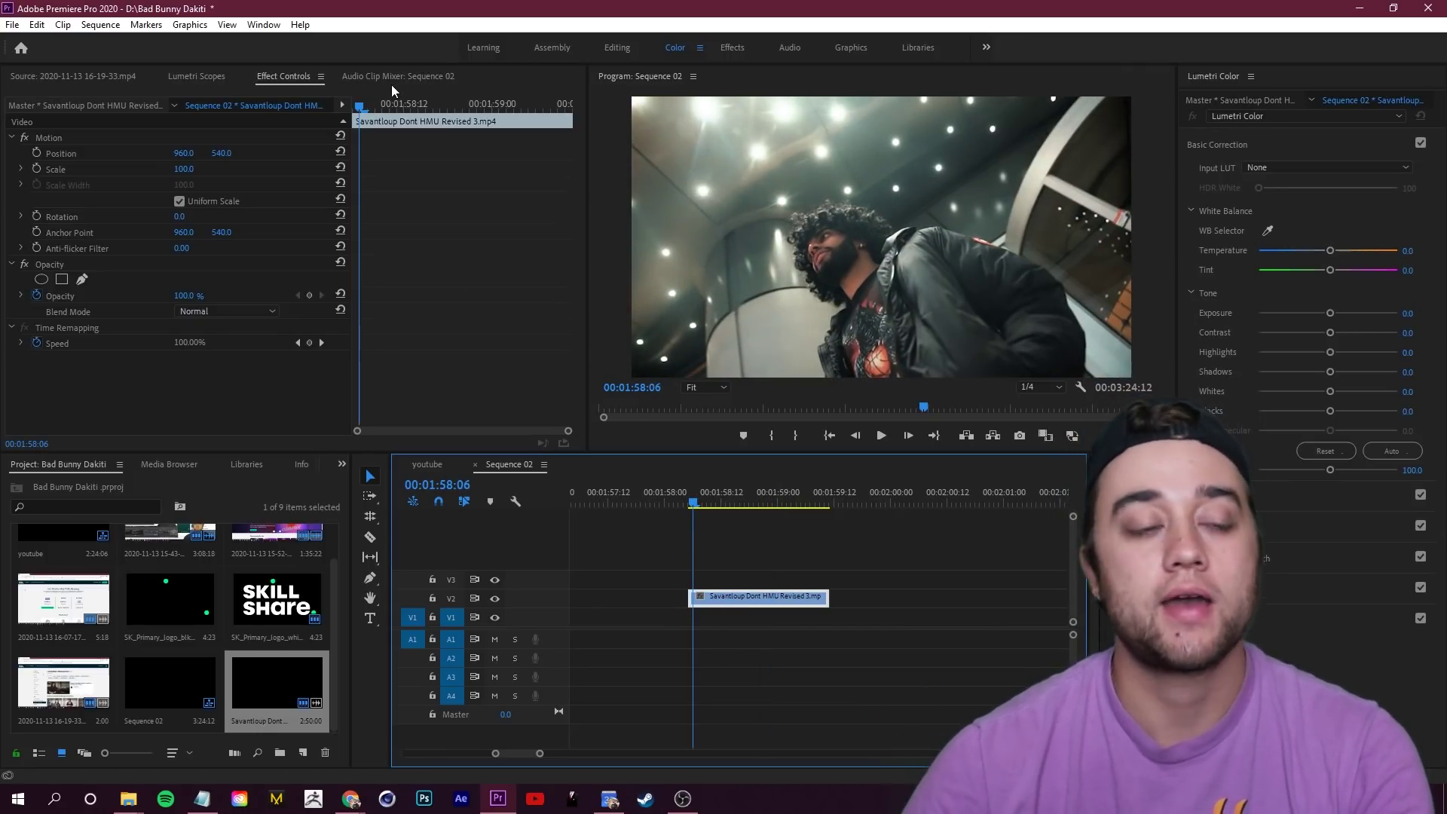
pyautogui.click(37, 295)
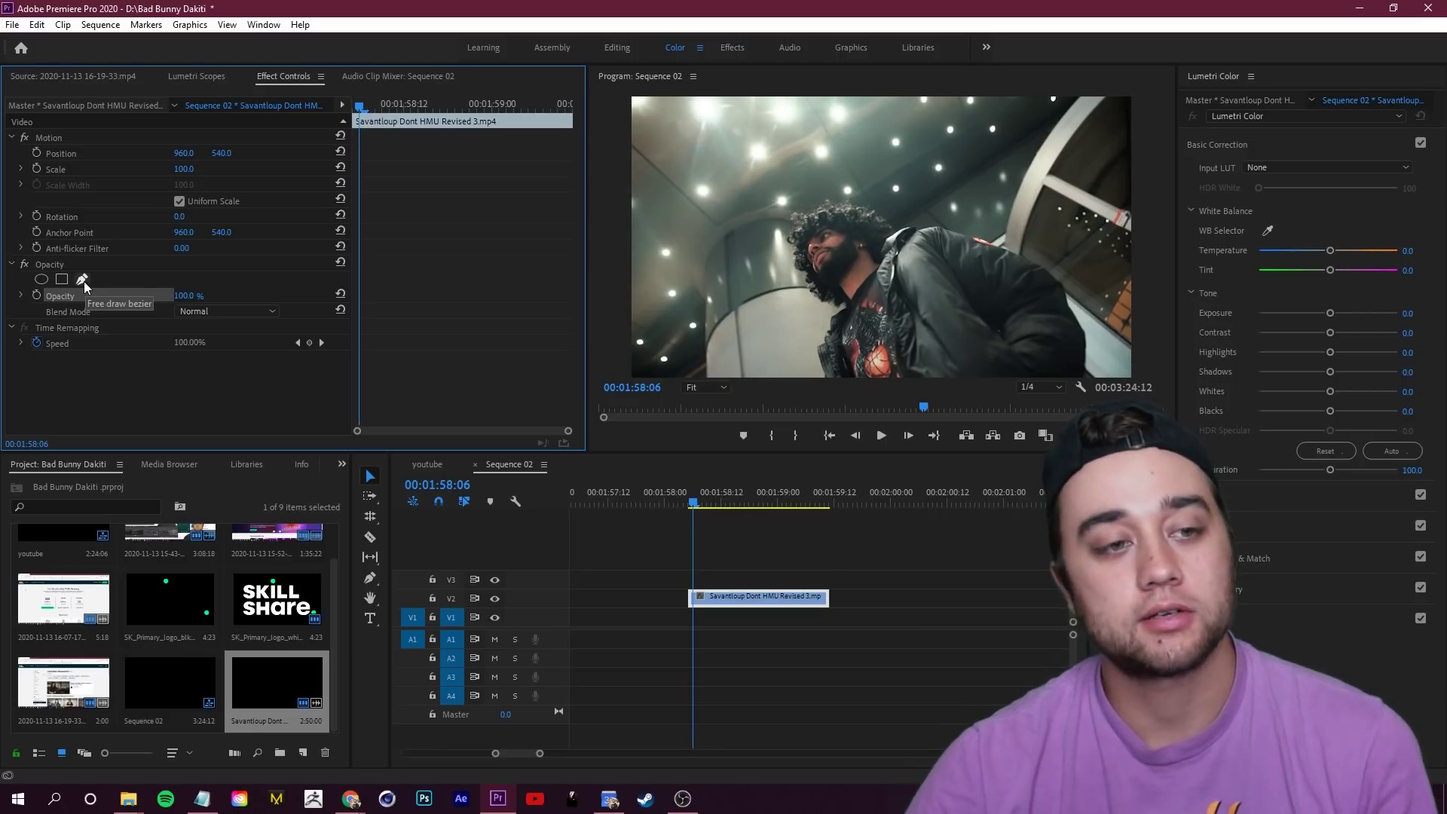
# Draw a closed free-form bezier opacity mask around the man's hair, face and jacket to cut him out.
pyautogui.click(62, 279)
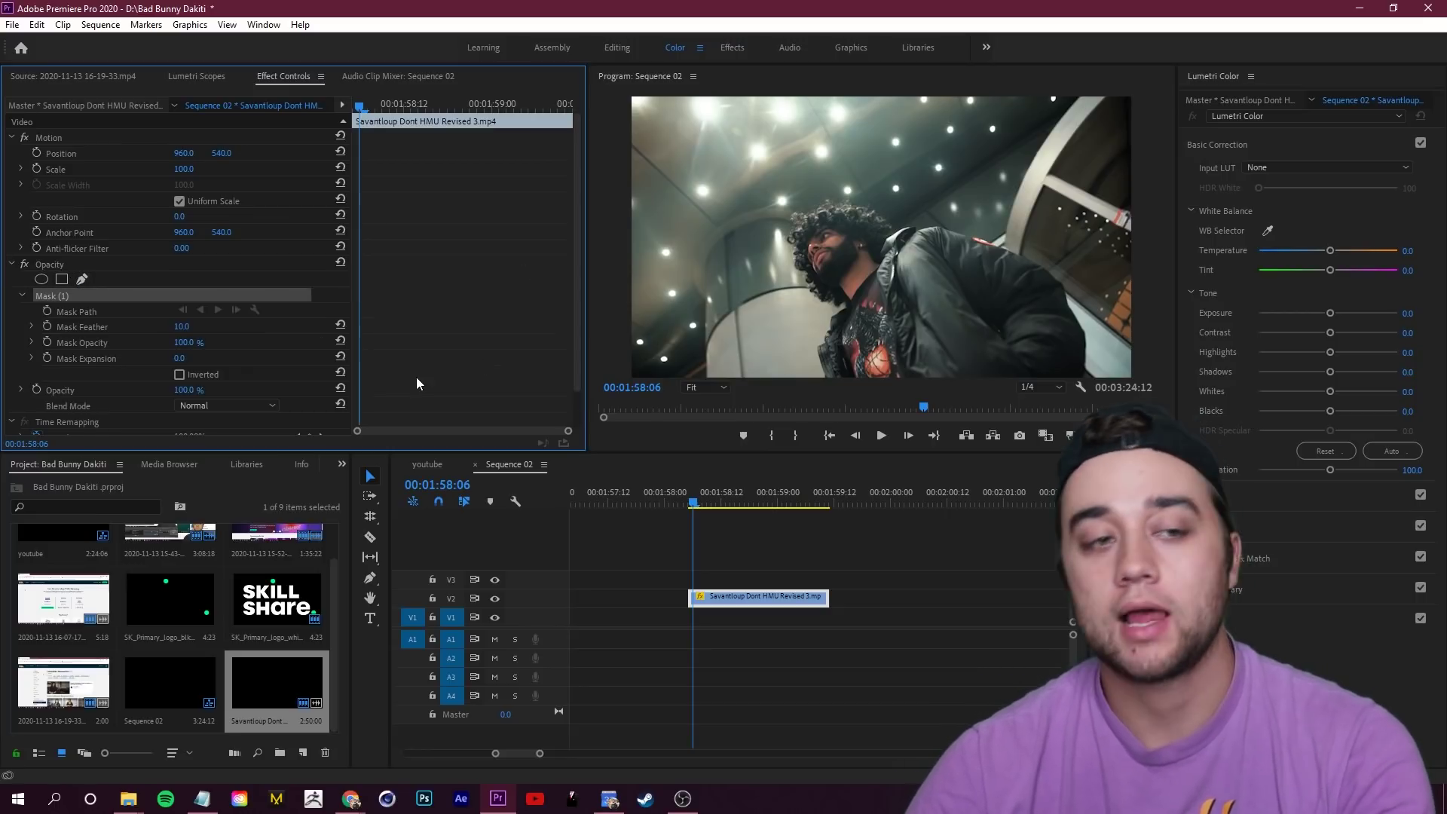
pyautogui.click(824, 380)
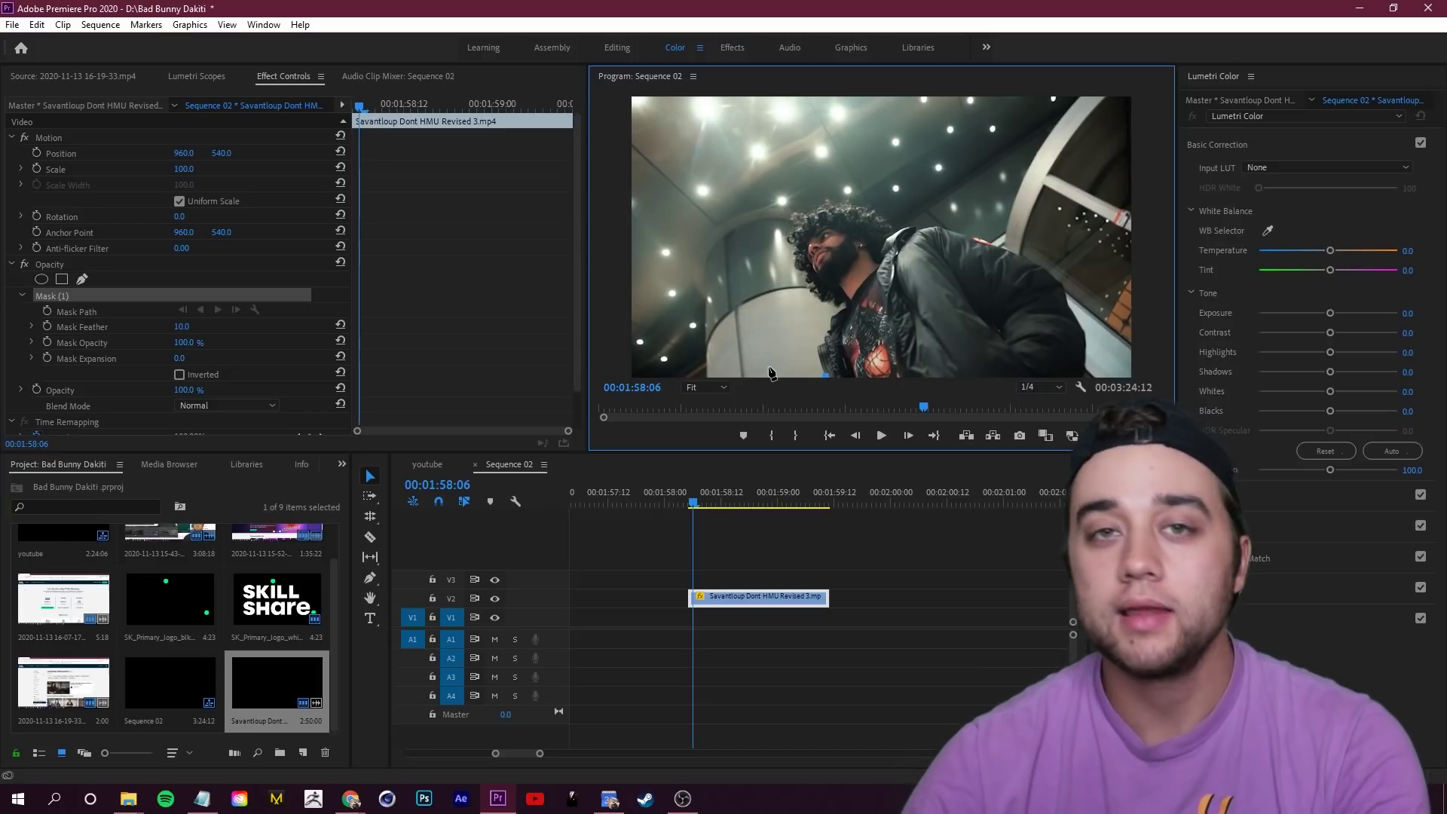
pyautogui.press('`')
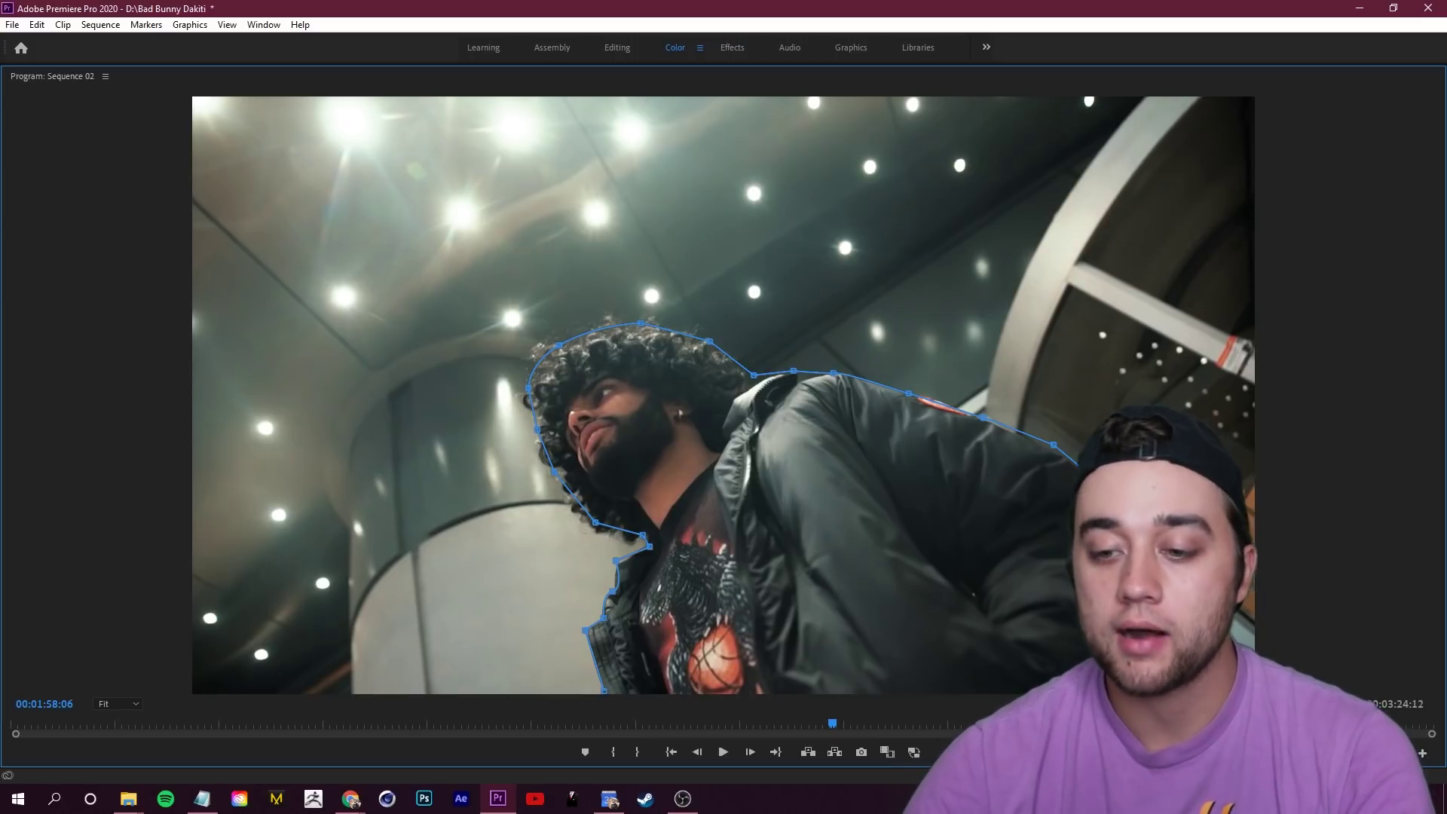
pyautogui.click(606, 692)
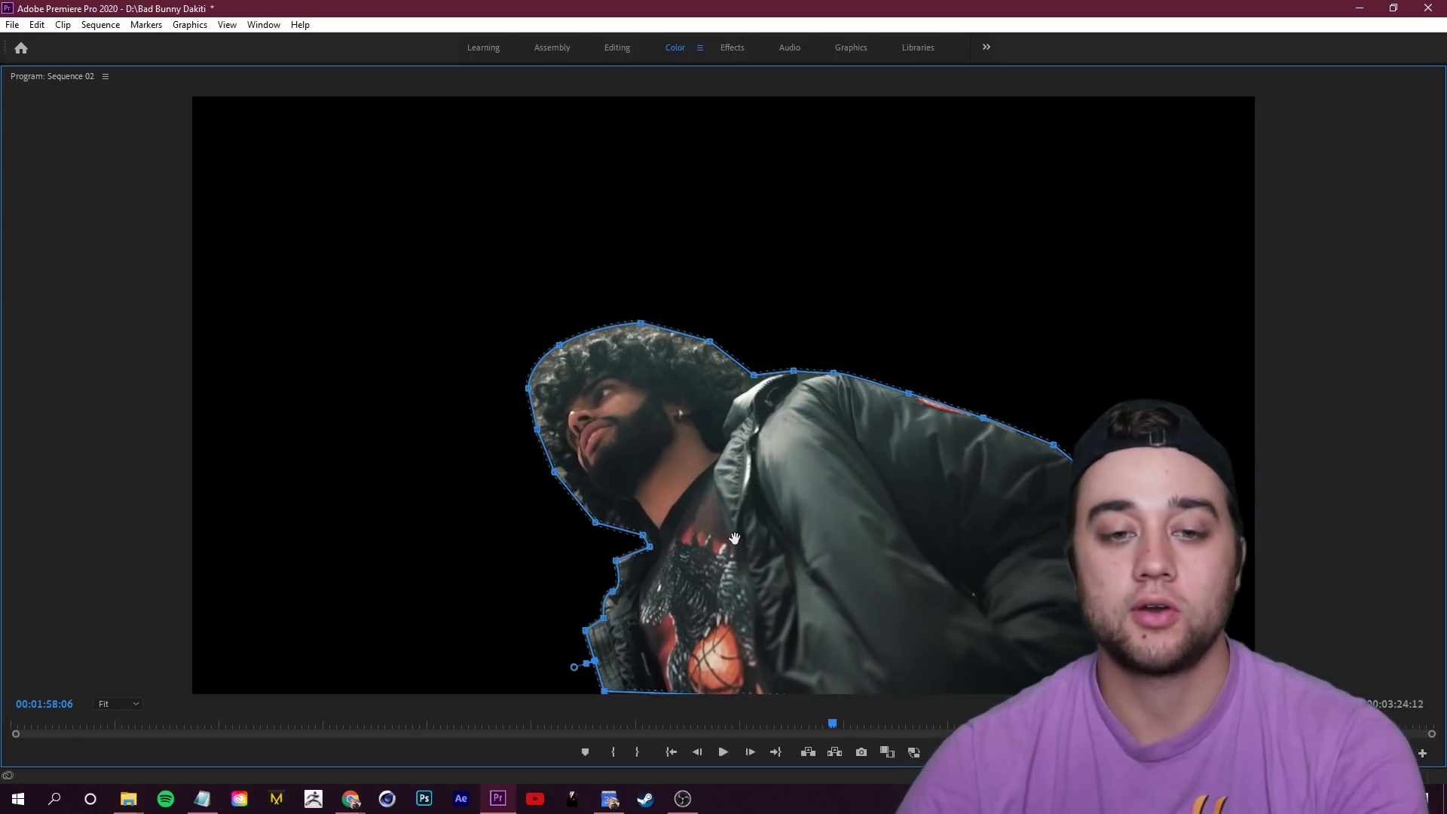
pyautogui.press('`')
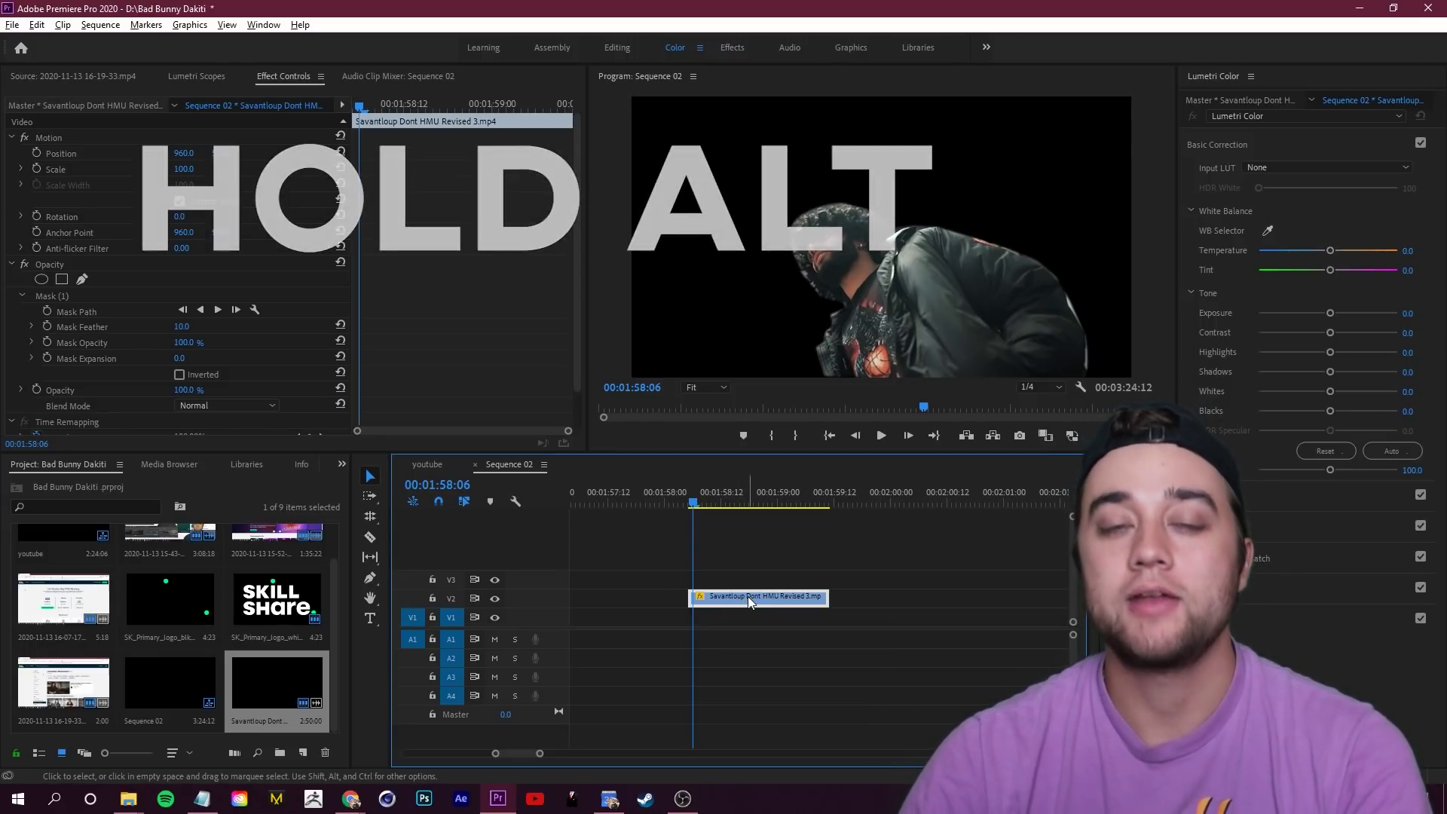
# Duplicate the masked clip from track V2 onto track V1 directly below it.
pyautogui.moveTo(747, 596); pyautogui.dragTo(750, 622)
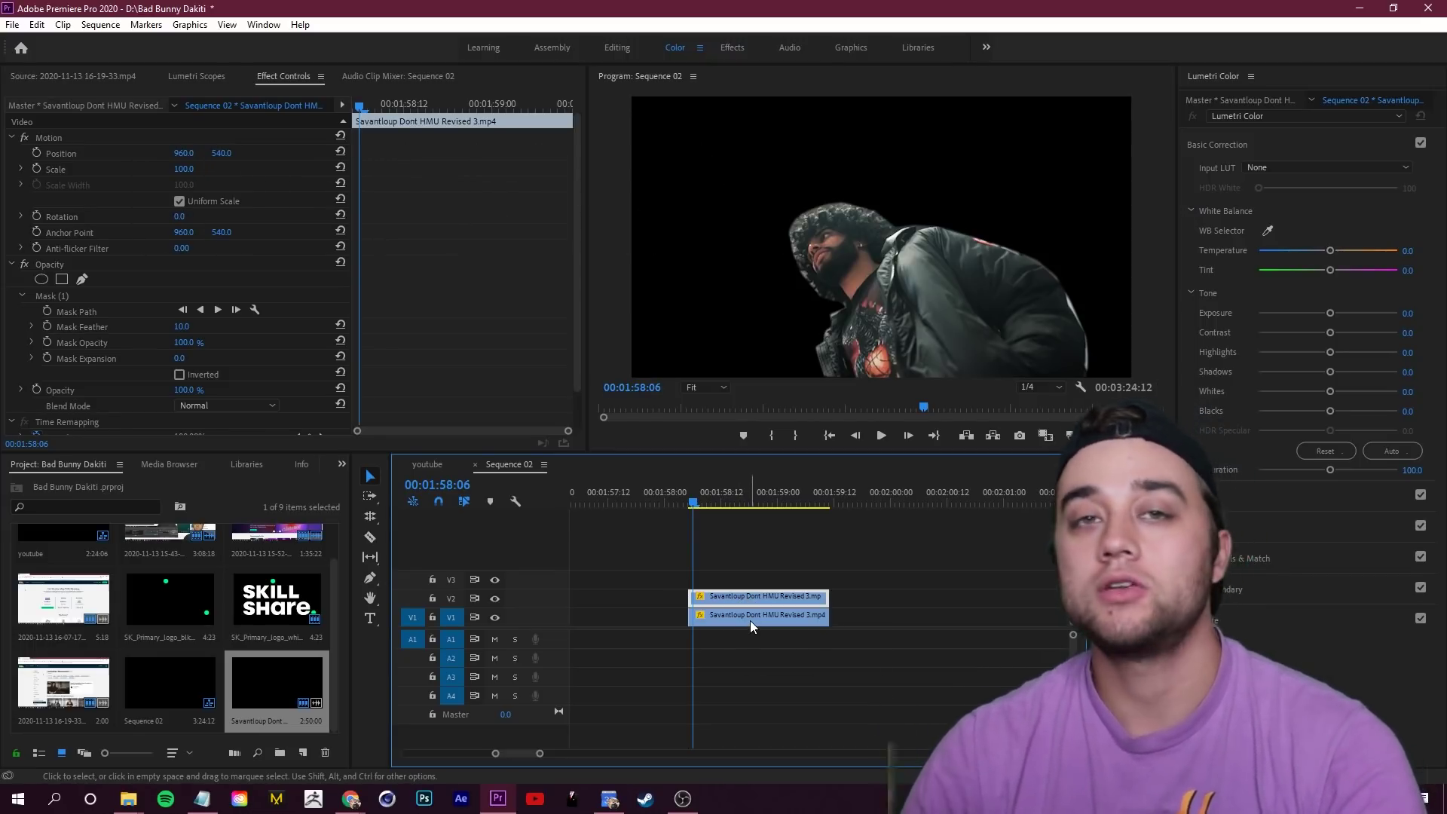
# Delete the opacity mask from the lower clip copy on track V1.
pyautogui.click(744, 616)
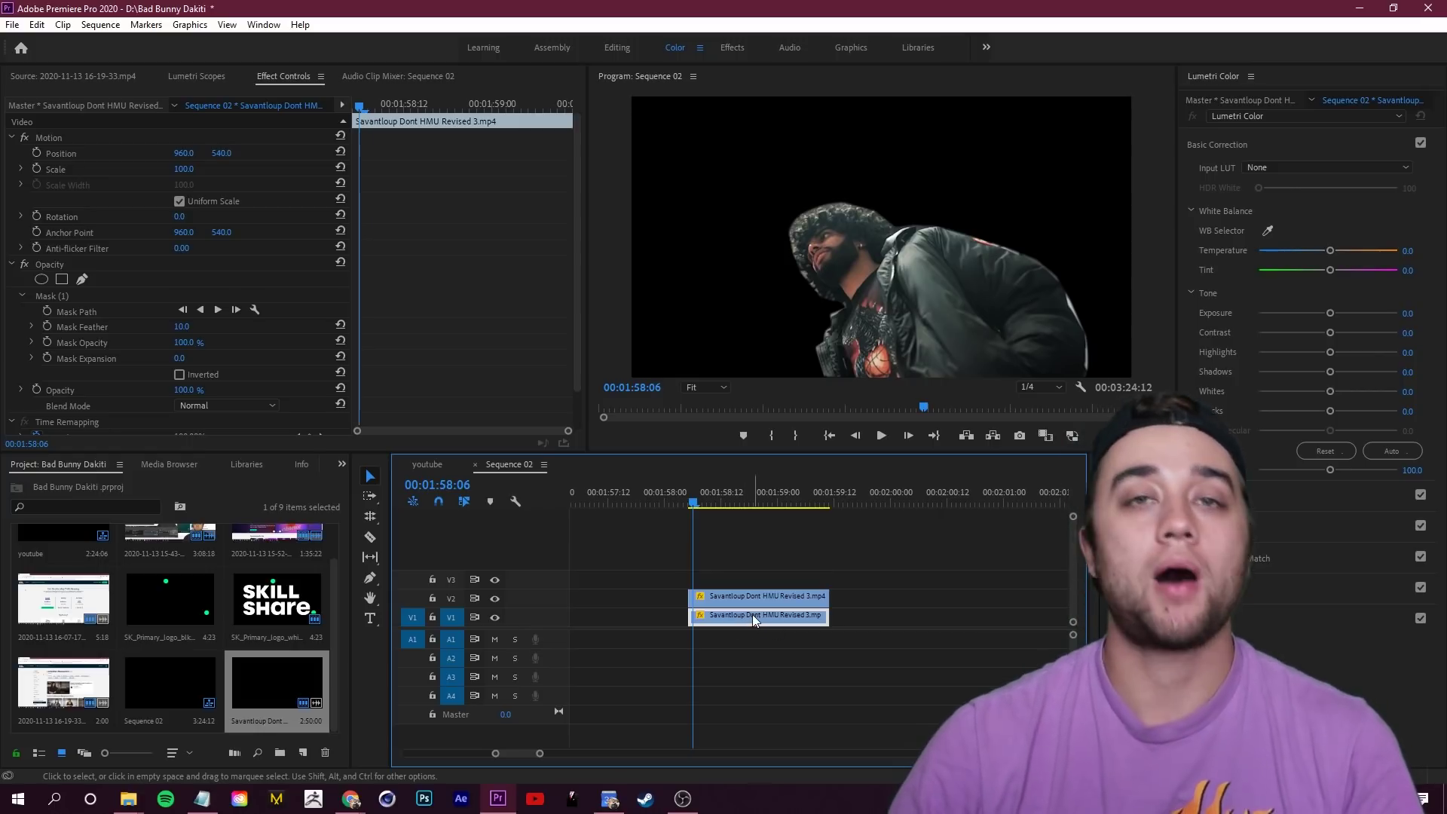
pyautogui.click(47, 295)
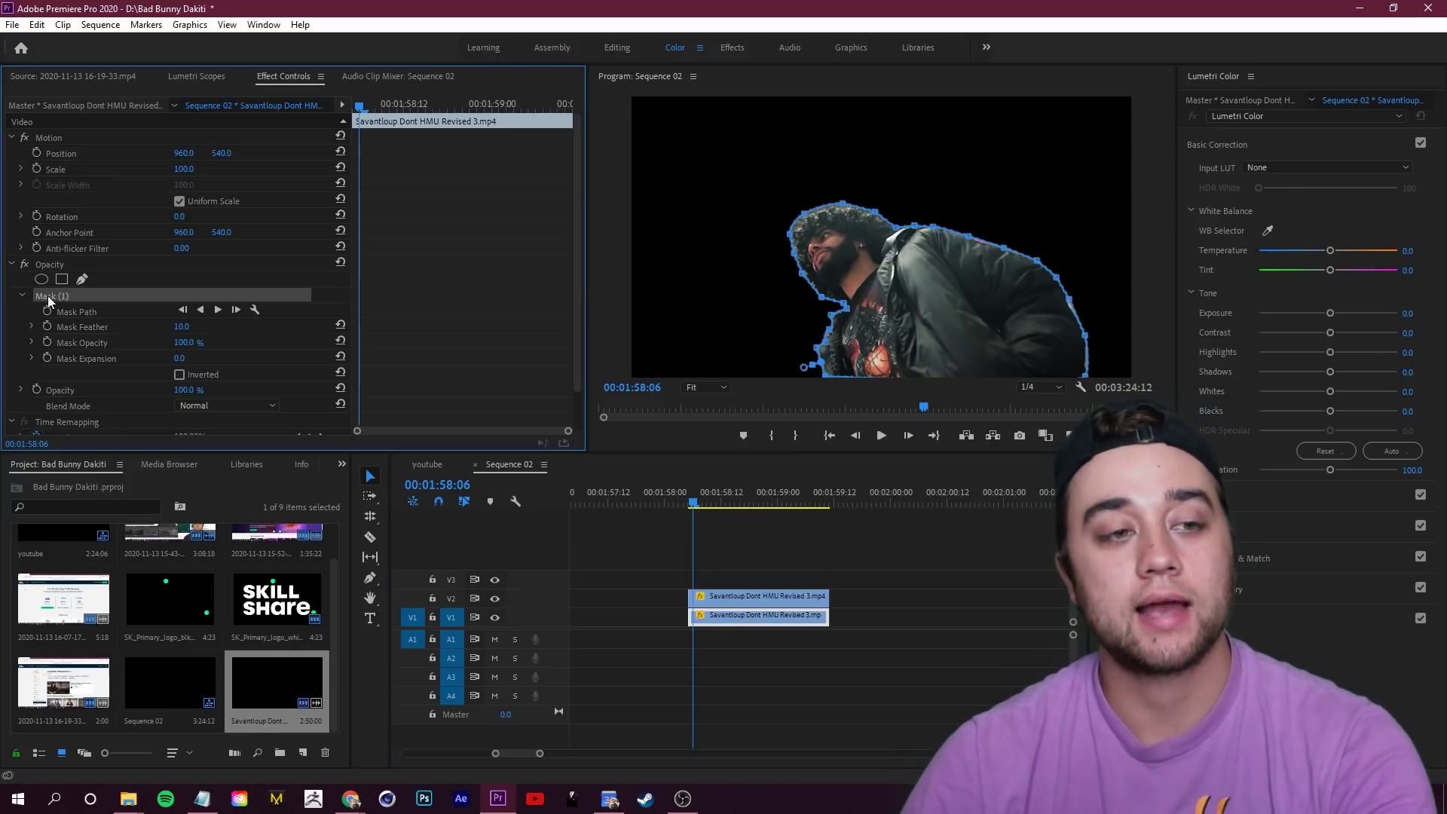
pyautogui.press('Delete')
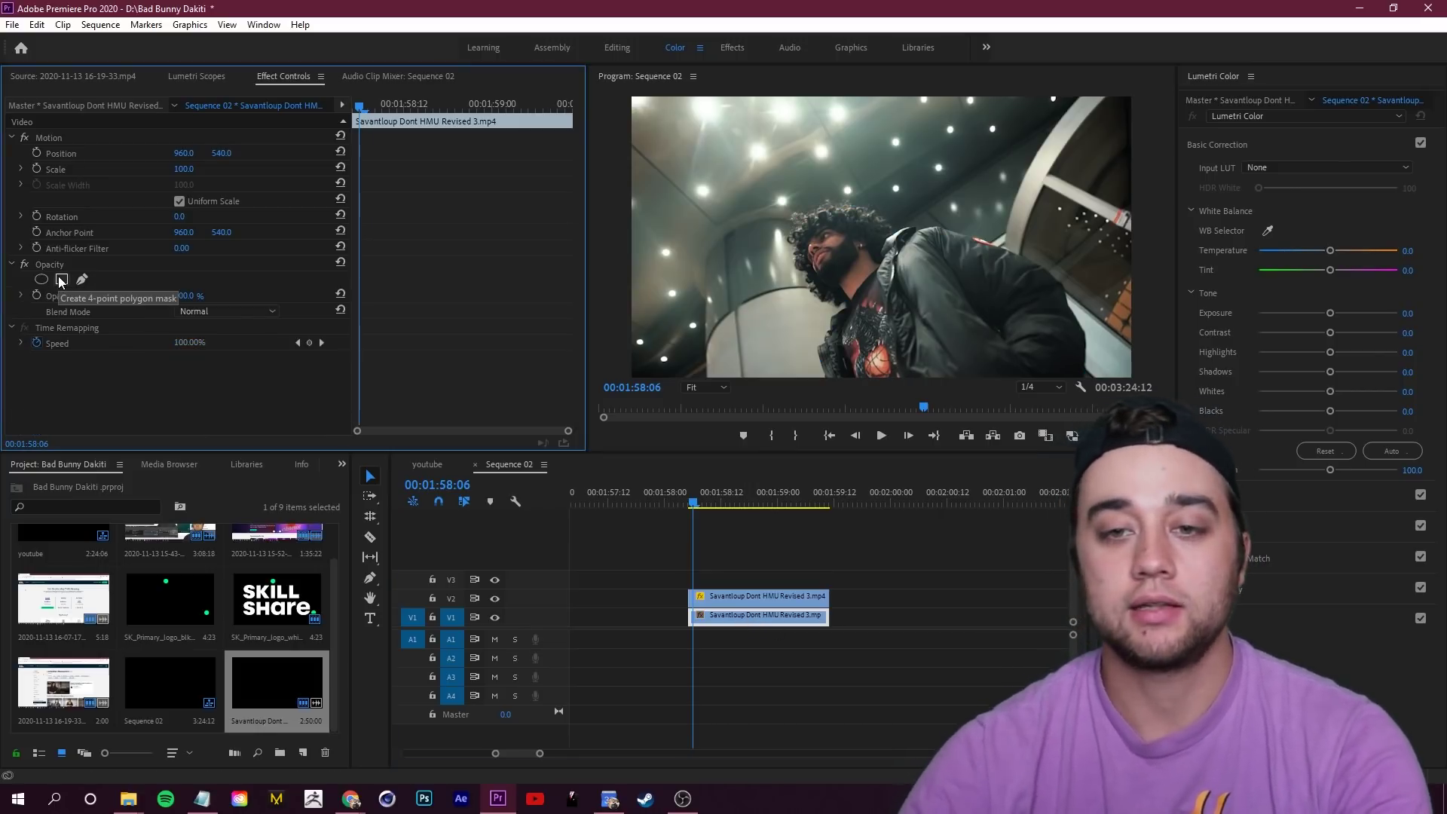
pyautogui.click(805, 550)
# Toggle the visibility of tracks V1 and V2 to compare the full-frame clip with the masked cutout.
pyautogui.click(494, 618)
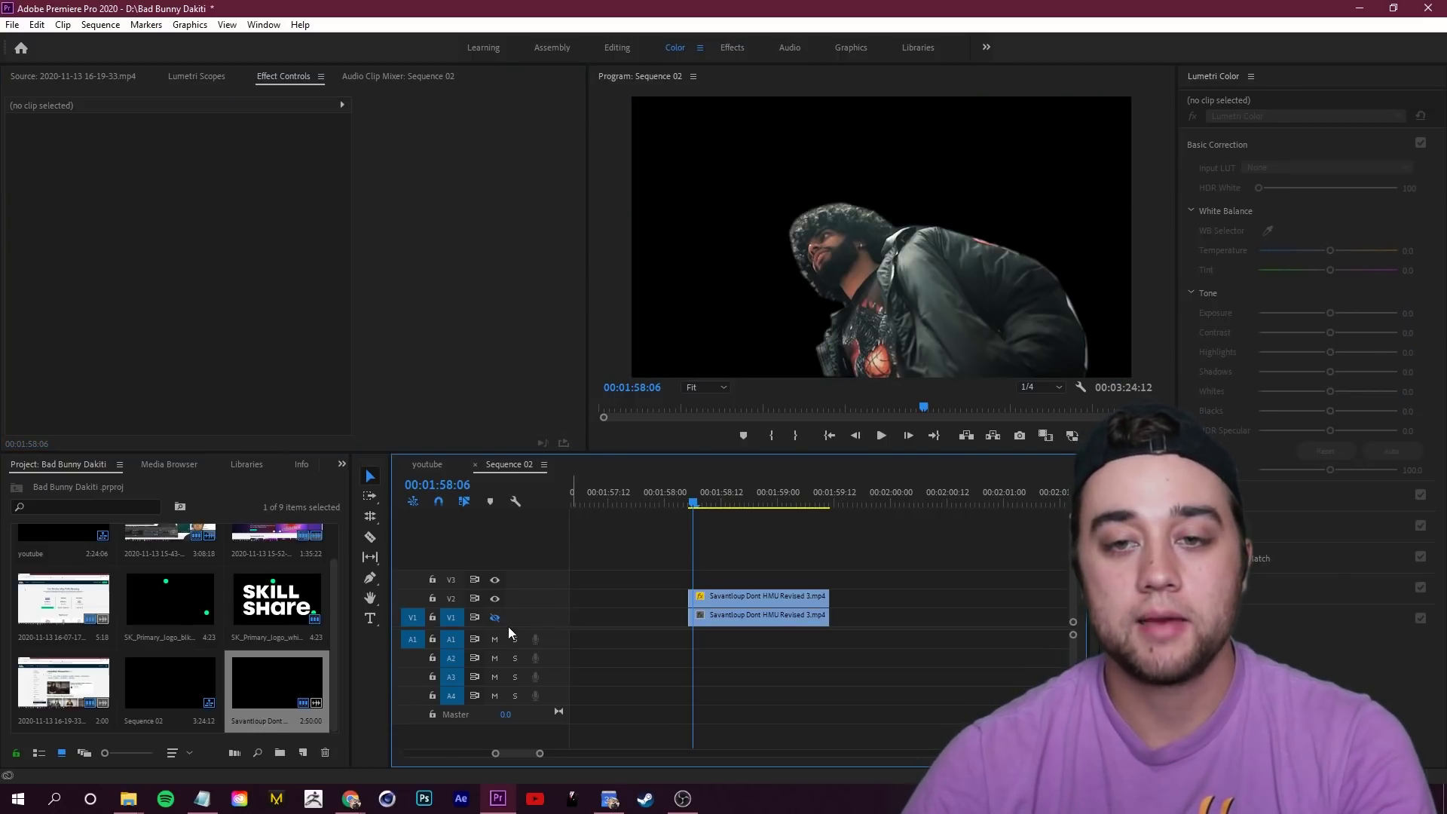
pyautogui.click(495, 619)
pyautogui.click(495, 618)
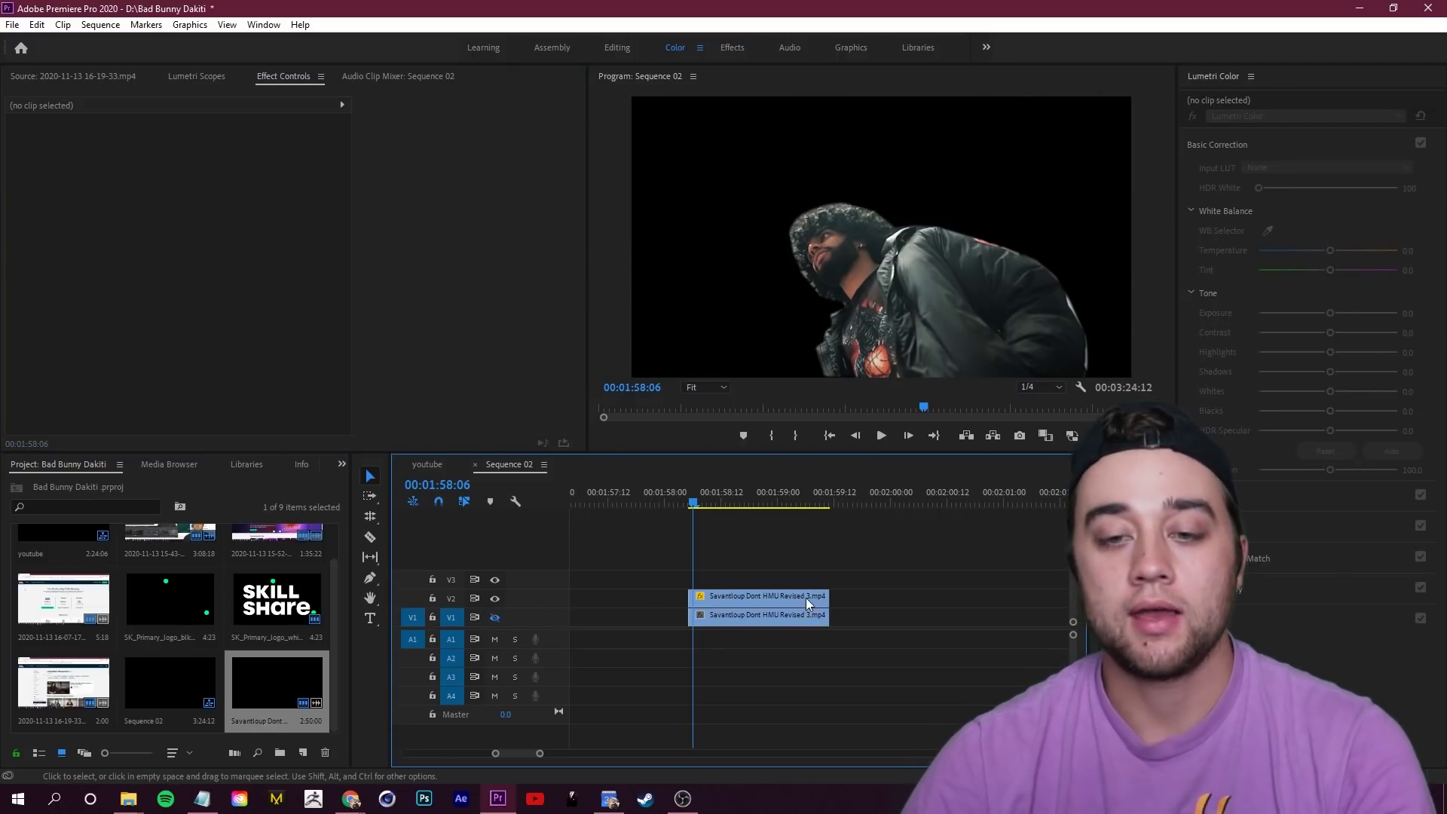
pyautogui.click(801, 595)
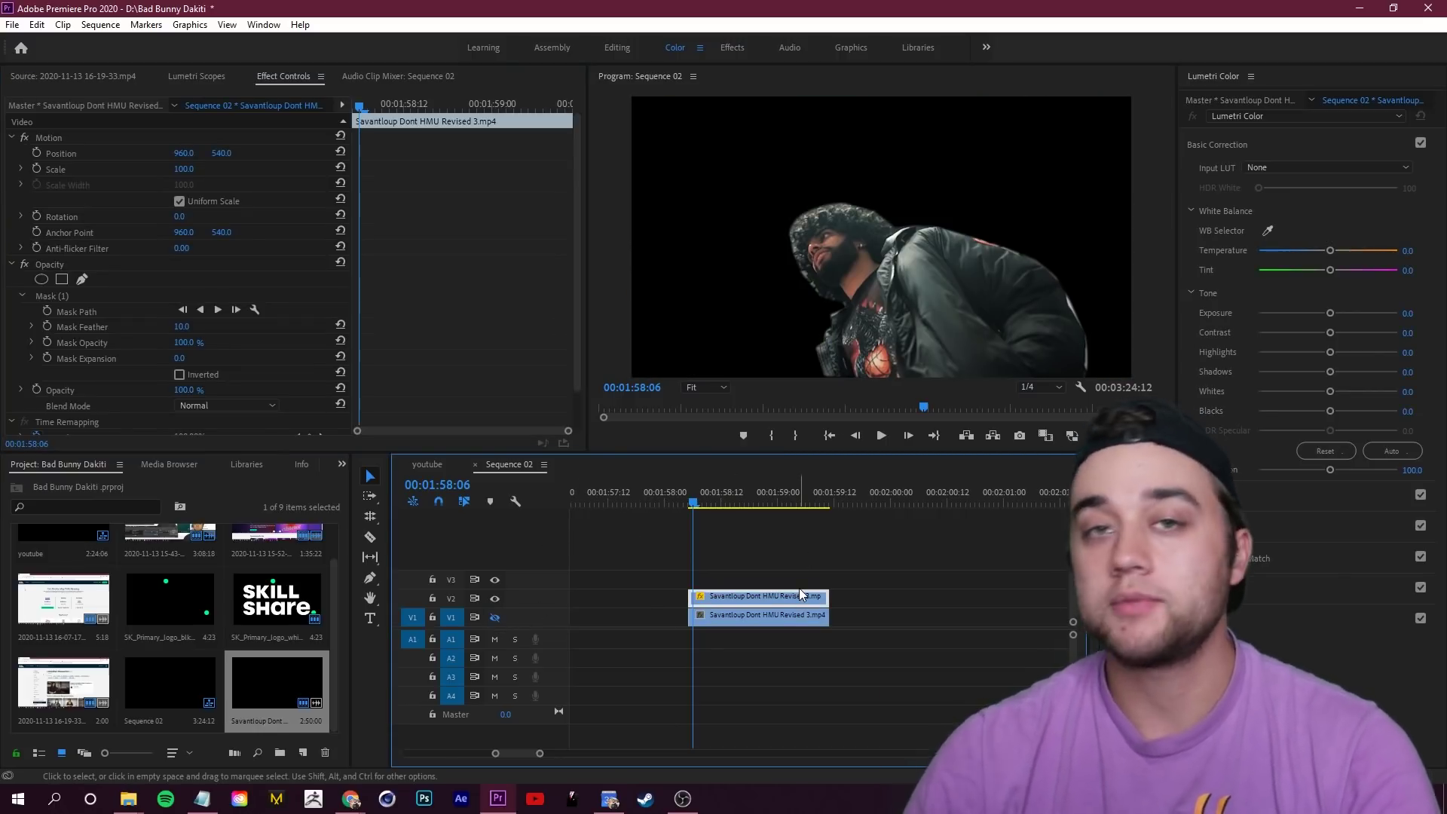
pyautogui.click(494, 619)
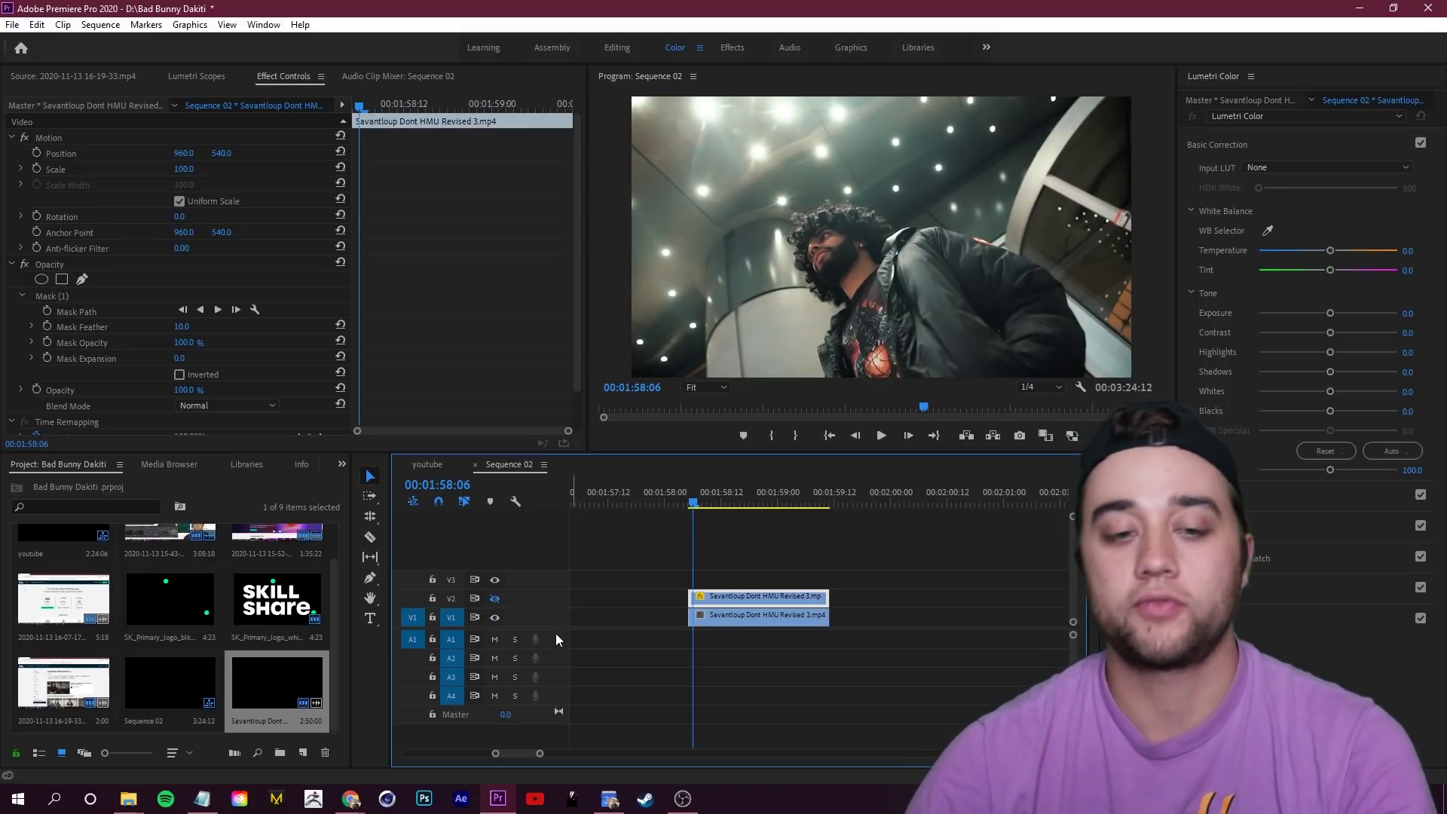
pyautogui.click(494, 599)
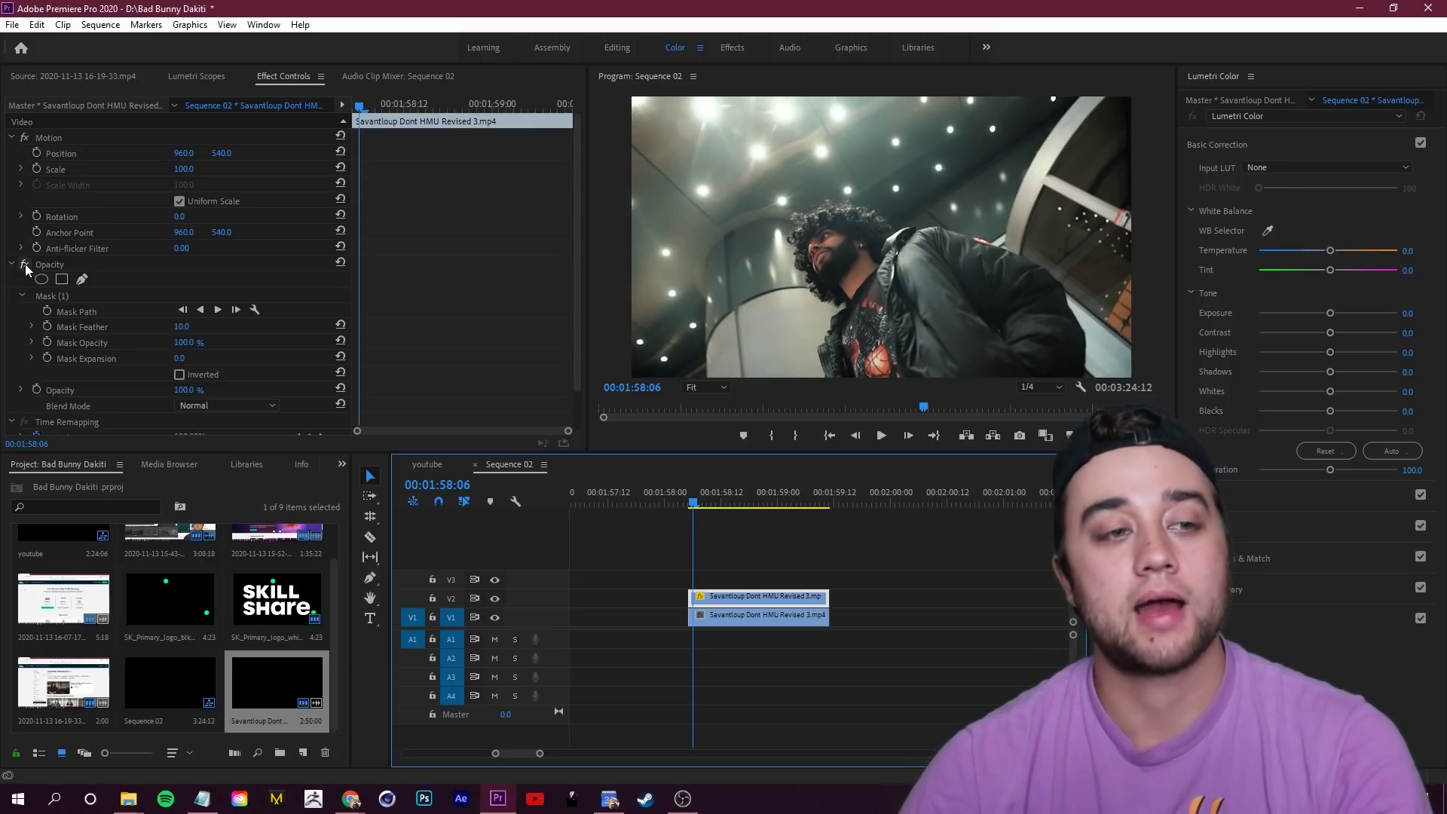
# Apply the Directional Blur effect to the masked clip on track V2.
pyautogui.click(25, 265)
pyautogui.click(756, 590)
pyautogui.hotkey('shift', '7')
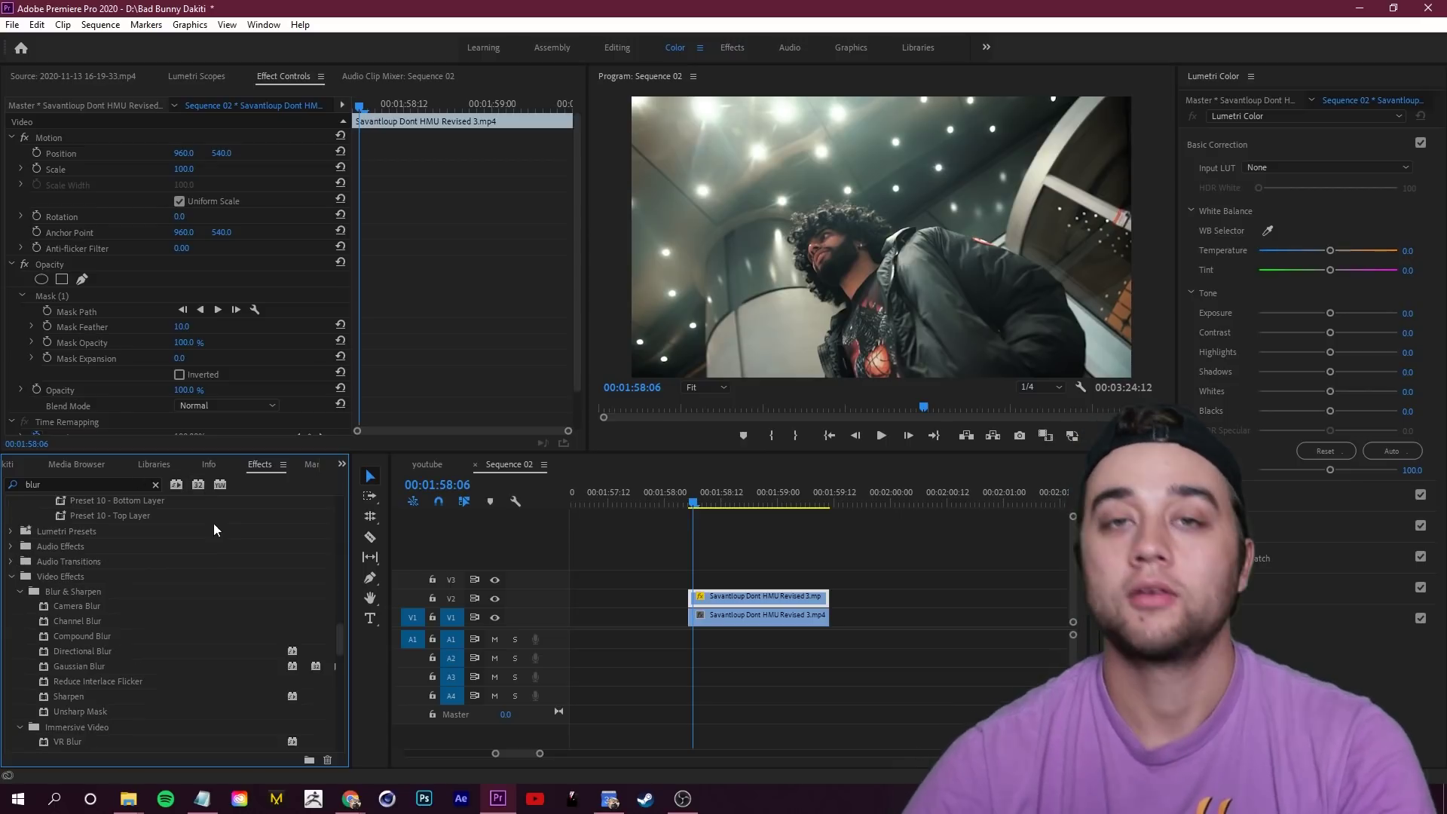
pyautogui.hotkey('shift', 'f')
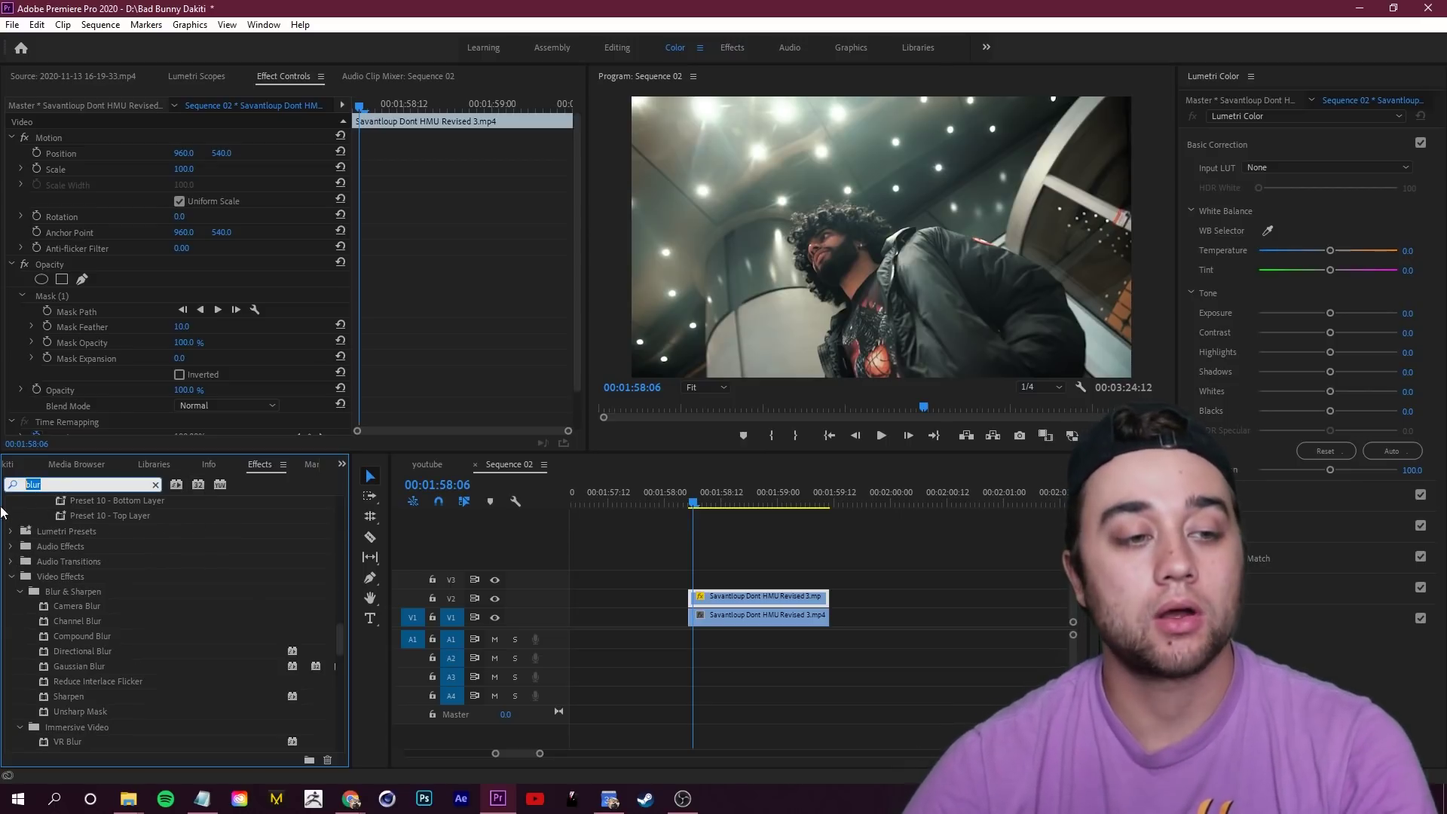
pyautogui.click(103, 655)
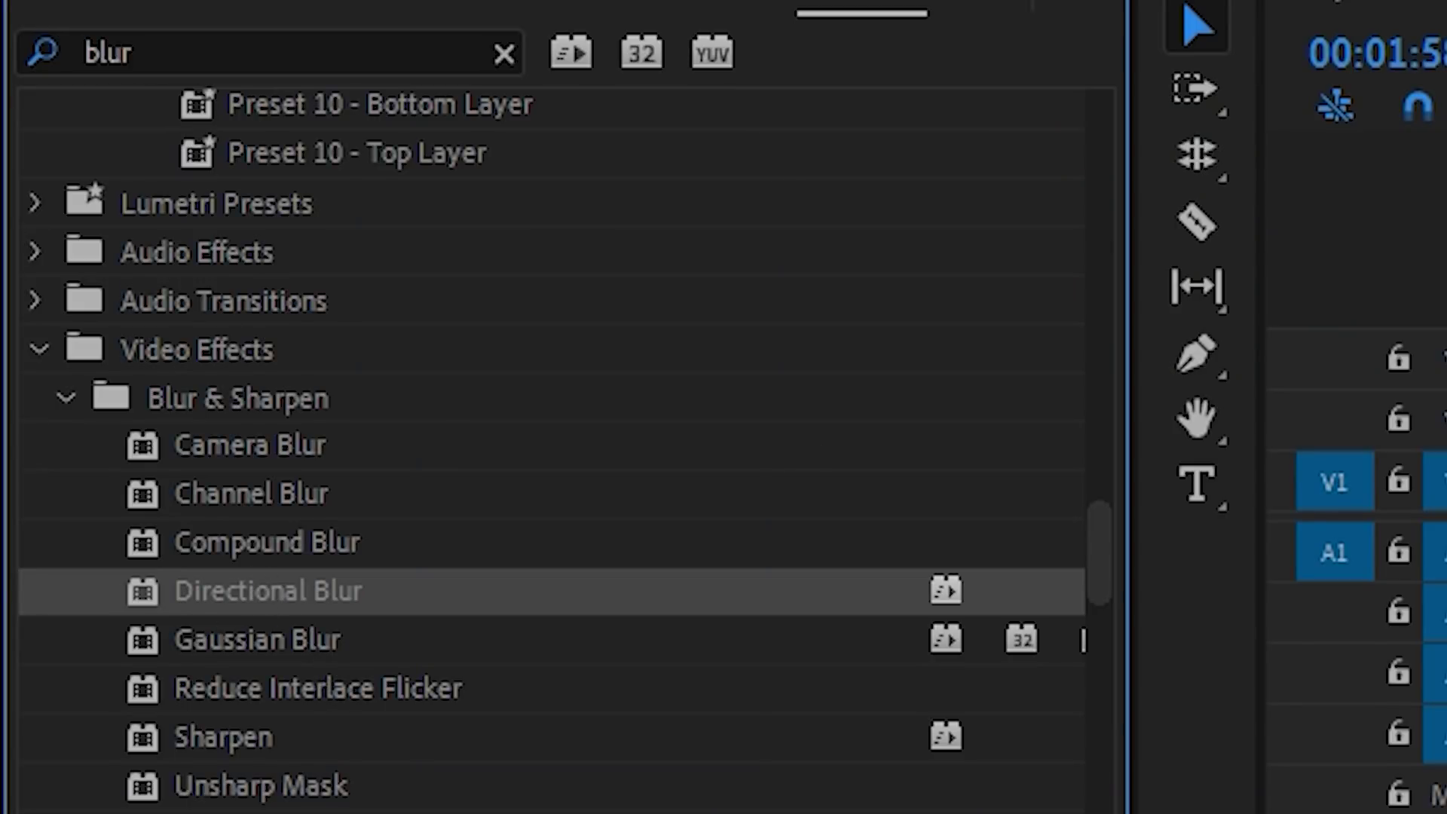
pyautogui.moveTo(268, 591); pyautogui.dragTo(753, 600)
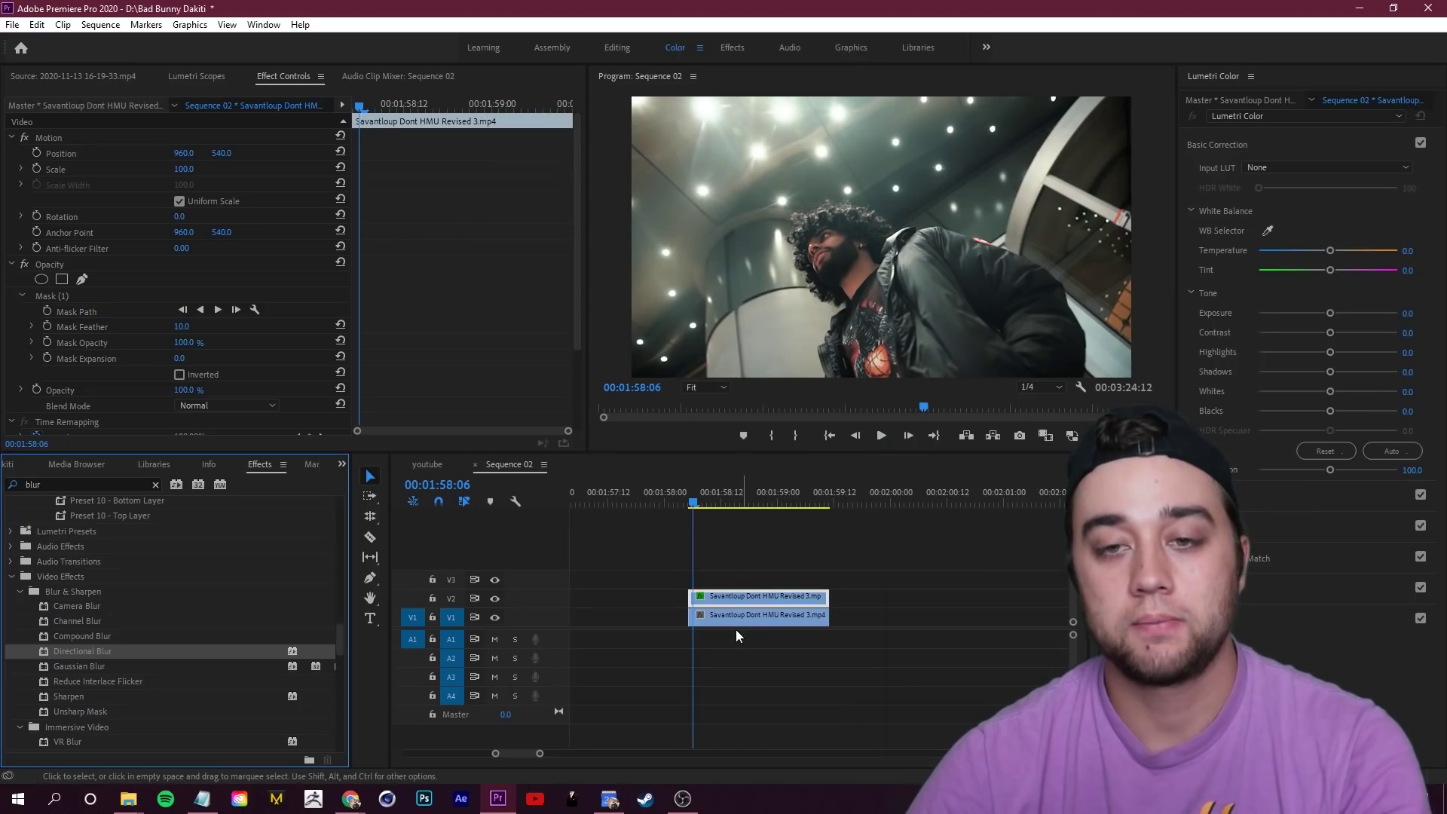
# Set the Directional Blur's Blur Length to 67 and Direction to 170°, and check the result in an enlarged preview.
pyautogui.scroll(-3, 302, 226)
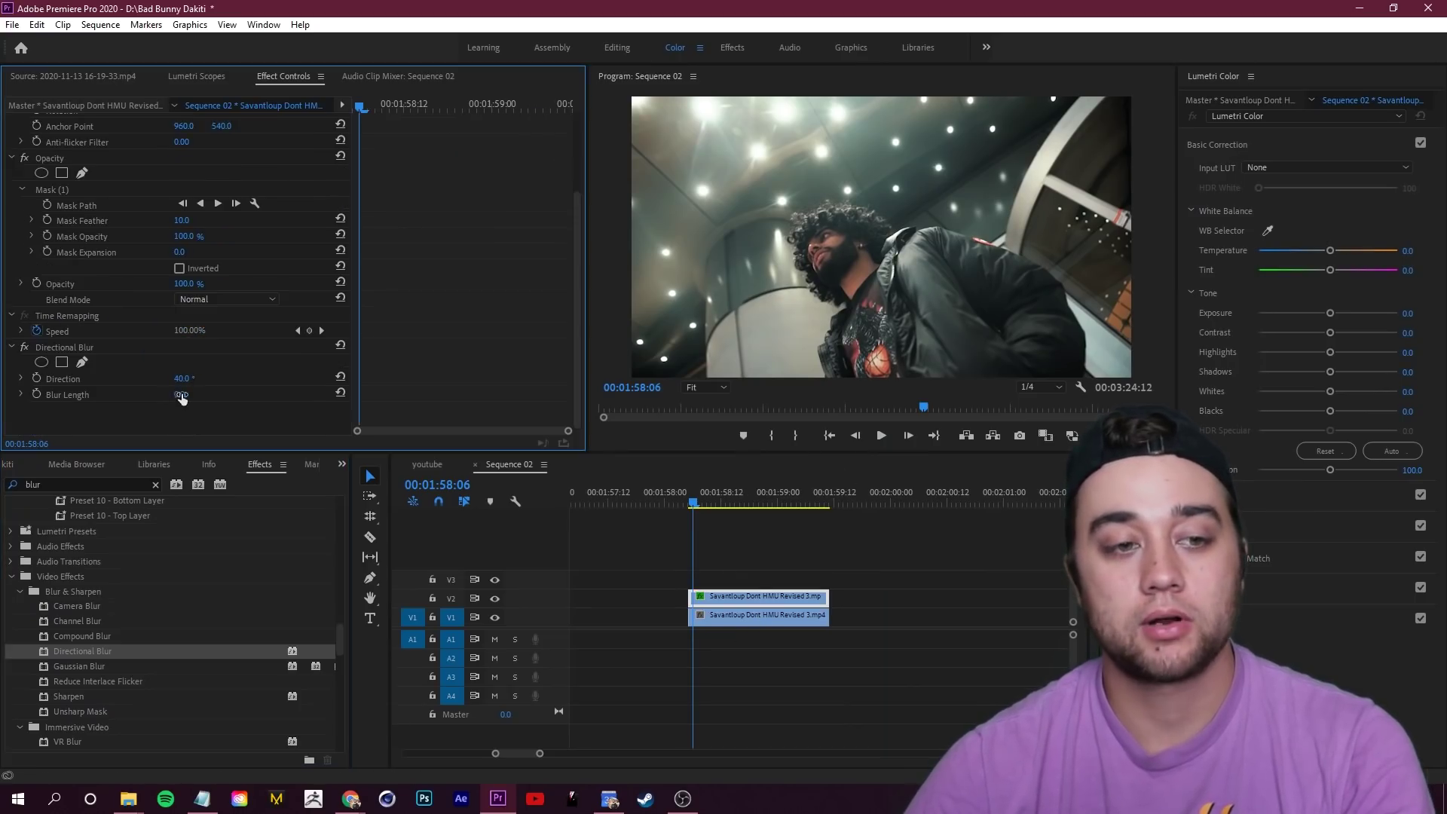
pyautogui.moveTo(182, 398); pyautogui.dragTo(324, 399)
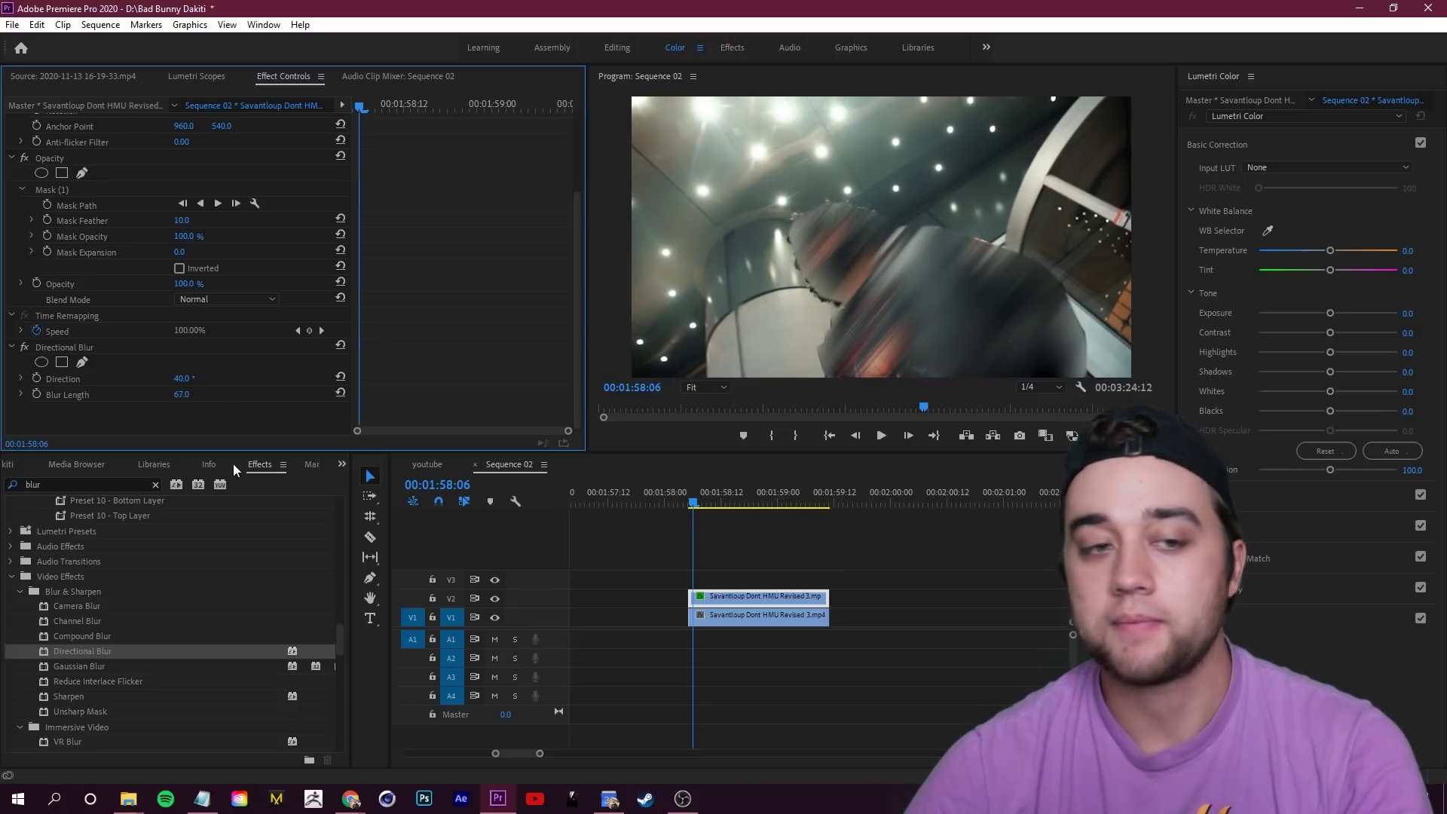
pyautogui.moveTo(182, 378); pyautogui.dragTo(279, 376)
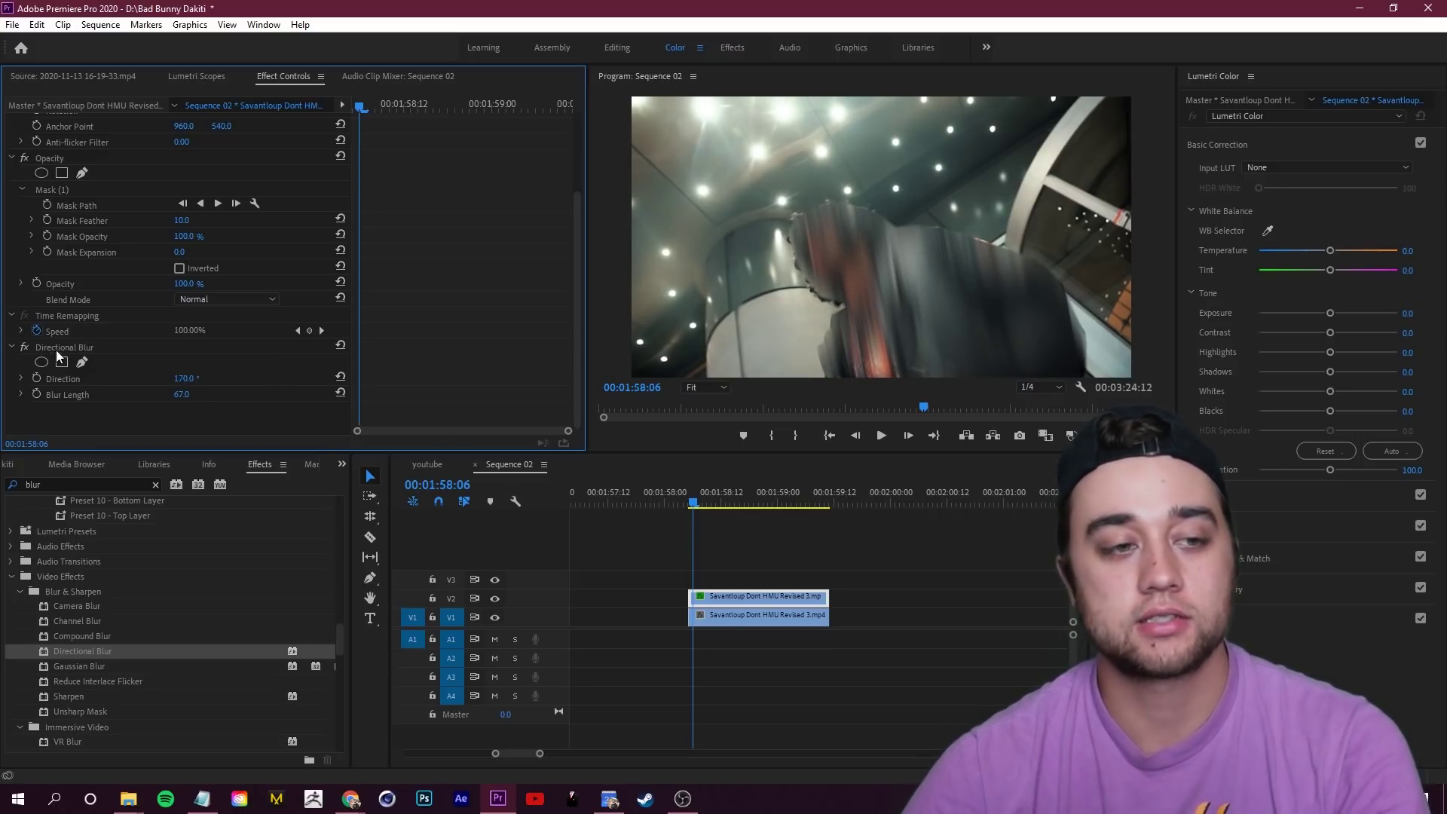
pyautogui.press('`')
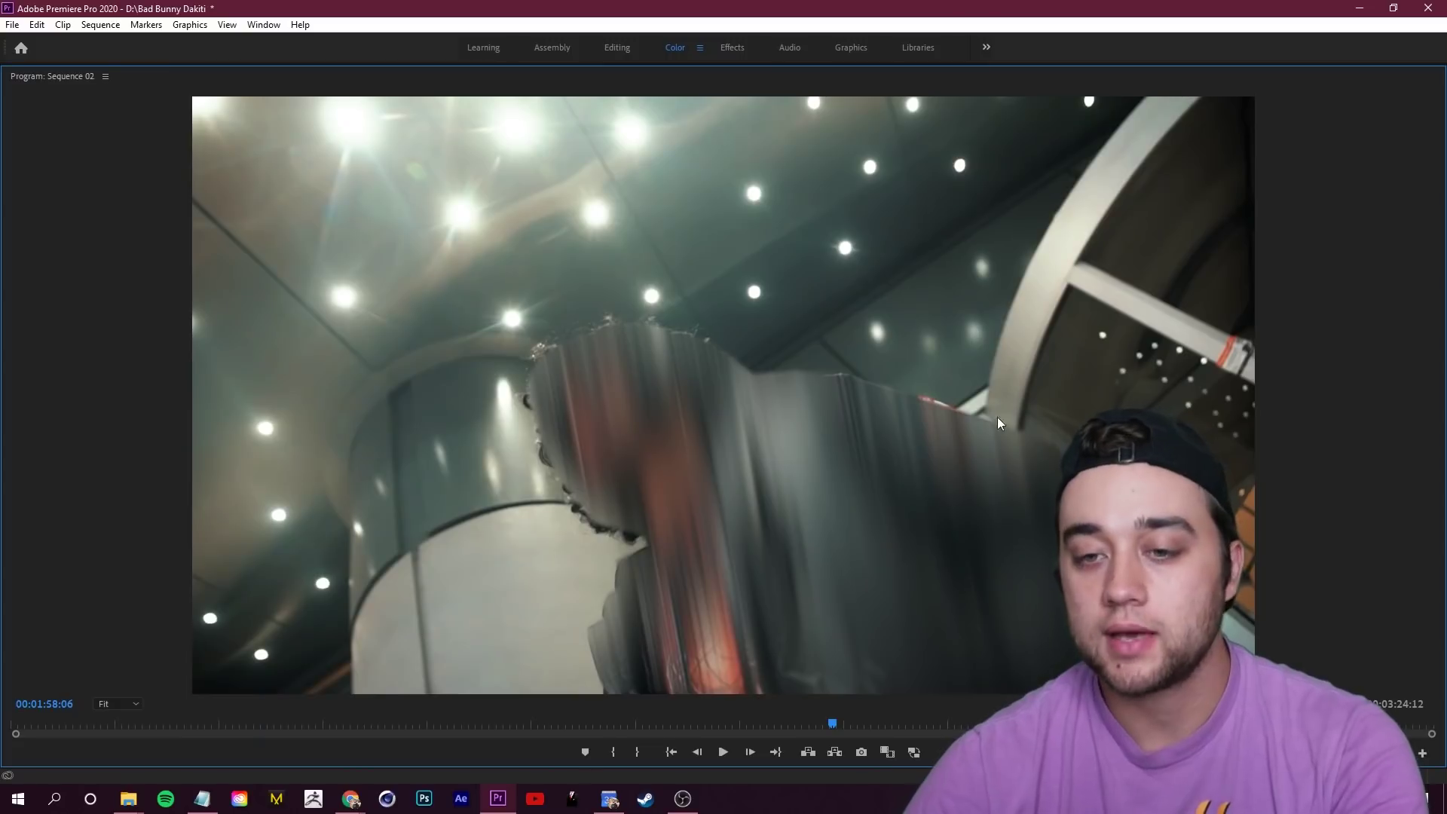
pyautogui.press('`')
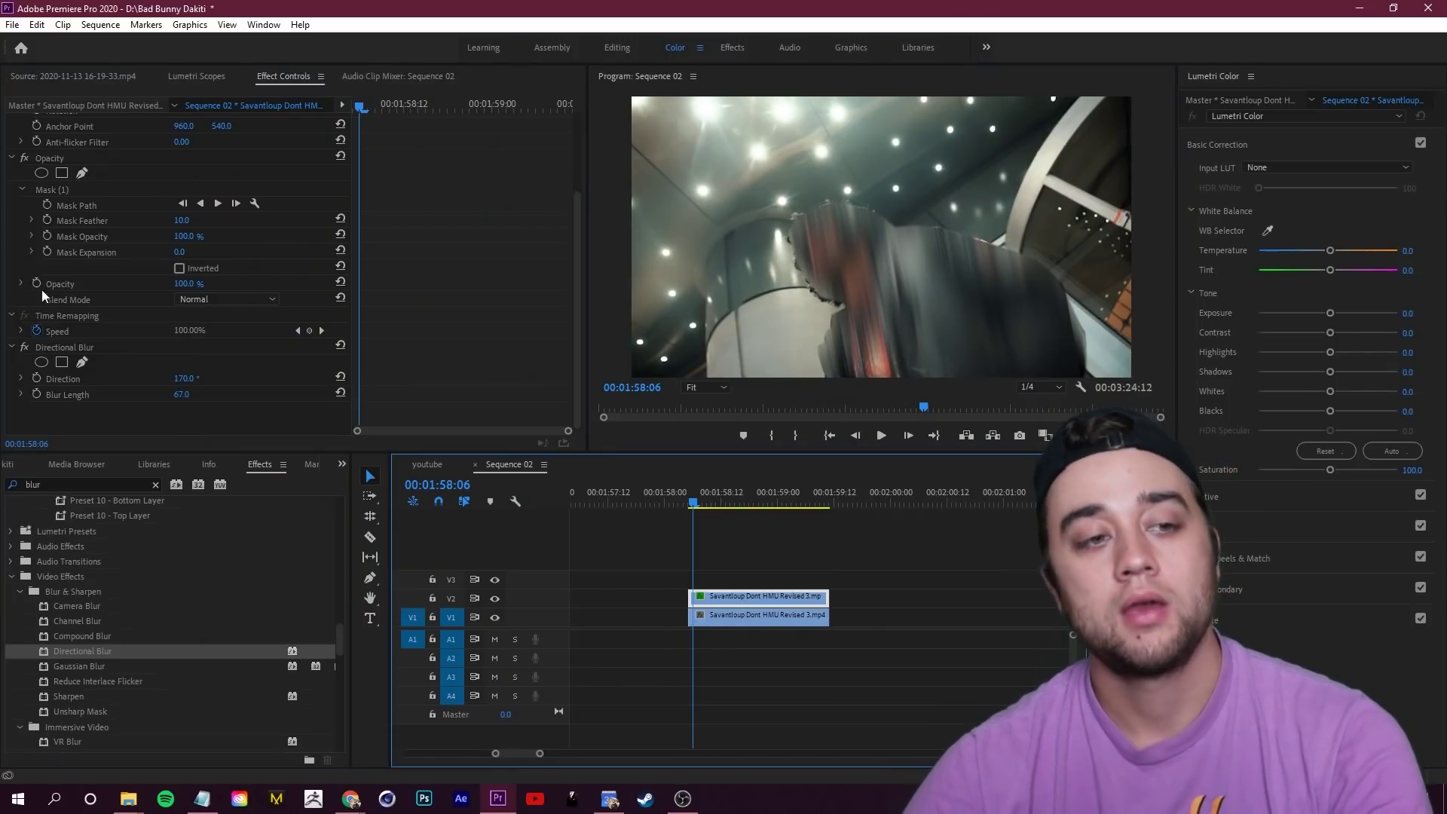
# Raise the Mask Feather of the V2 clip to 221.6 and play back the softened blur in an enlarged preview.
pyautogui.click(30, 221)
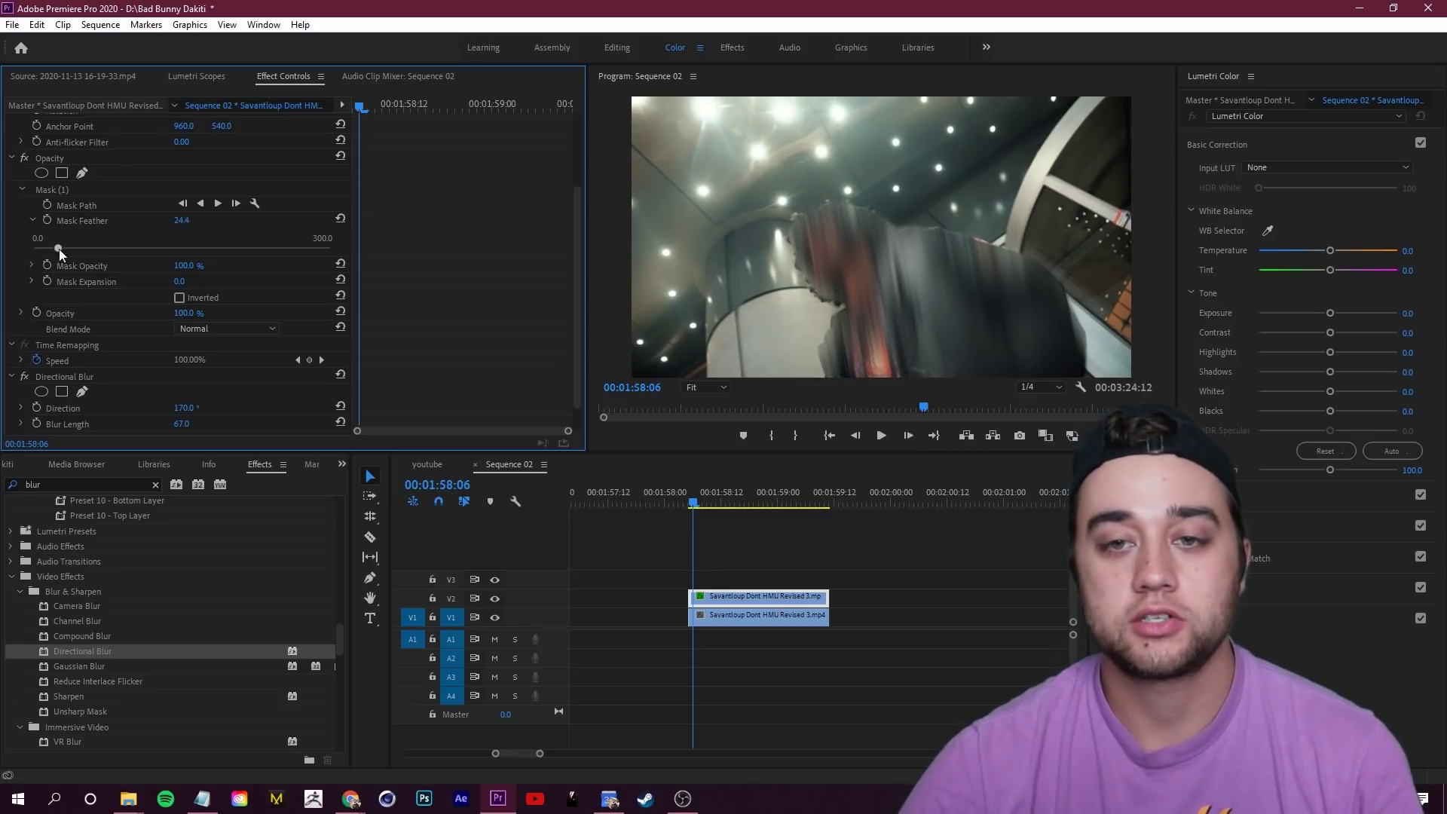
pyautogui.moveTo(210, 255); pyautogui.dragTo(253, 256)
pyautogui.press('`')
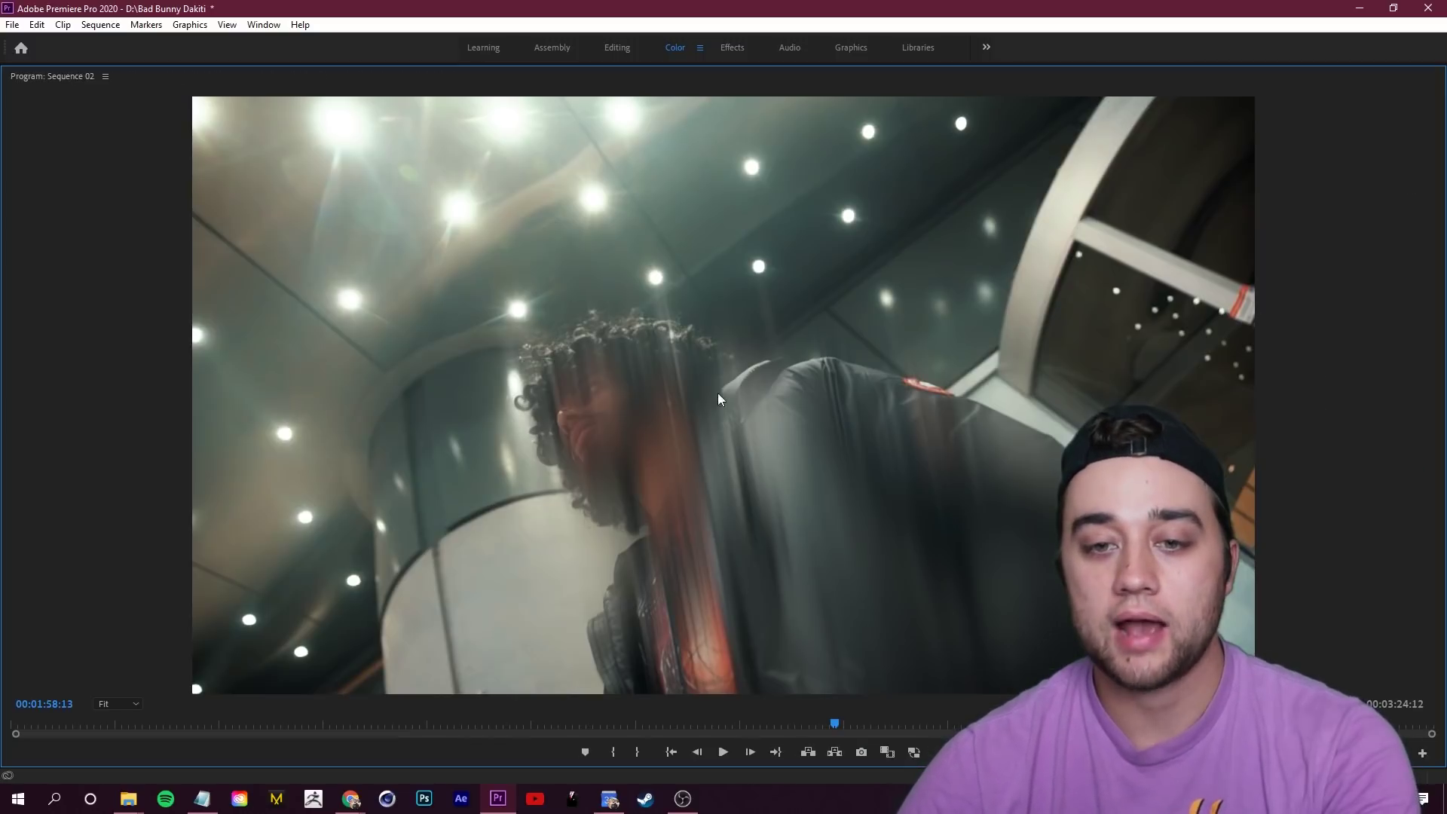
pyautogui.press('space')
pyautogui.press('space')
pyautogui.press('`')
pyautogui.moveTo(737, 537); pyautogui.dragTo(692, 537)
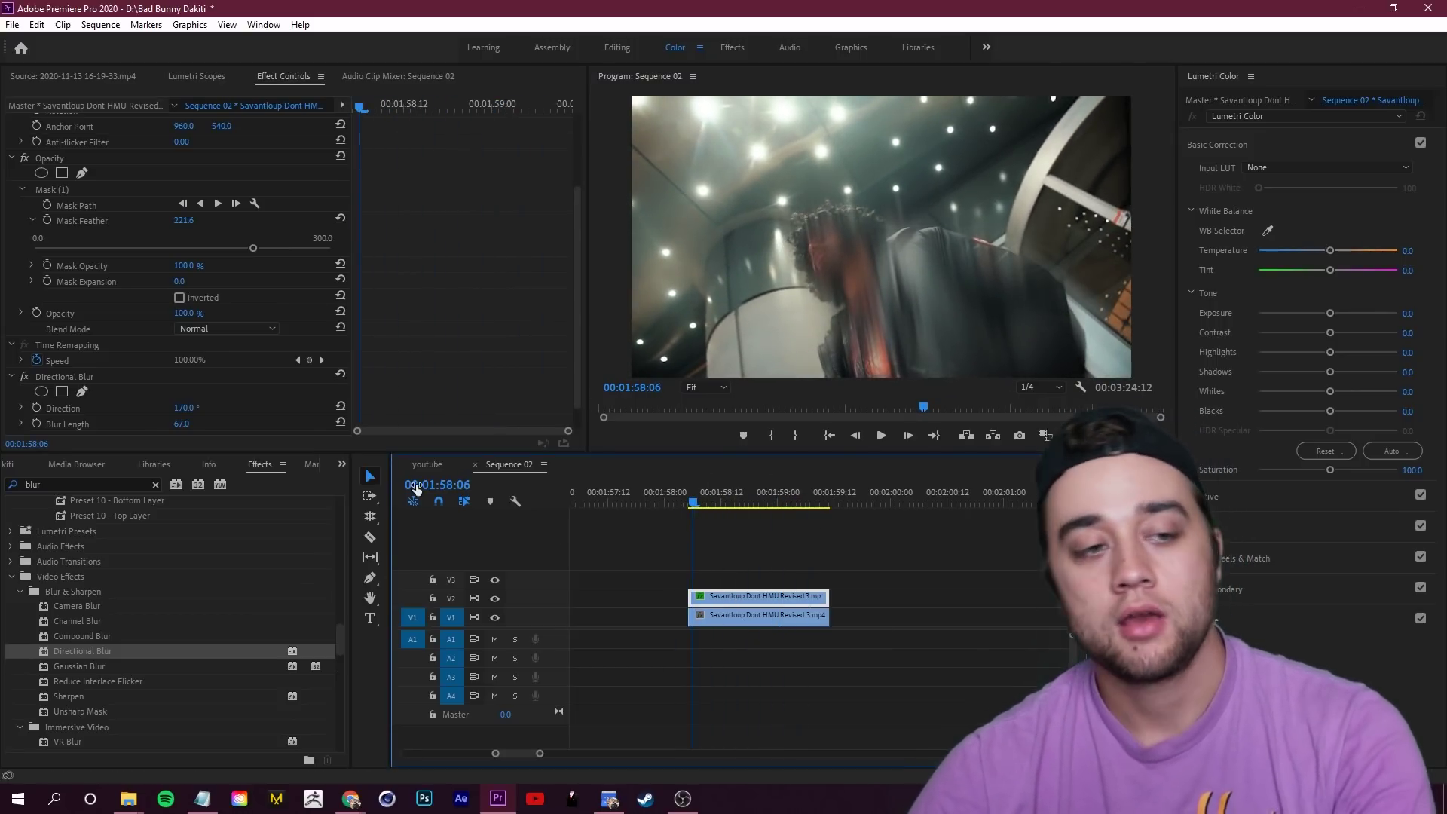
# Turn on Mask Path keyframing for the V2 clip at its first frame, 00:01:58:05.
pyautogui.scroll(2, 304, 268)
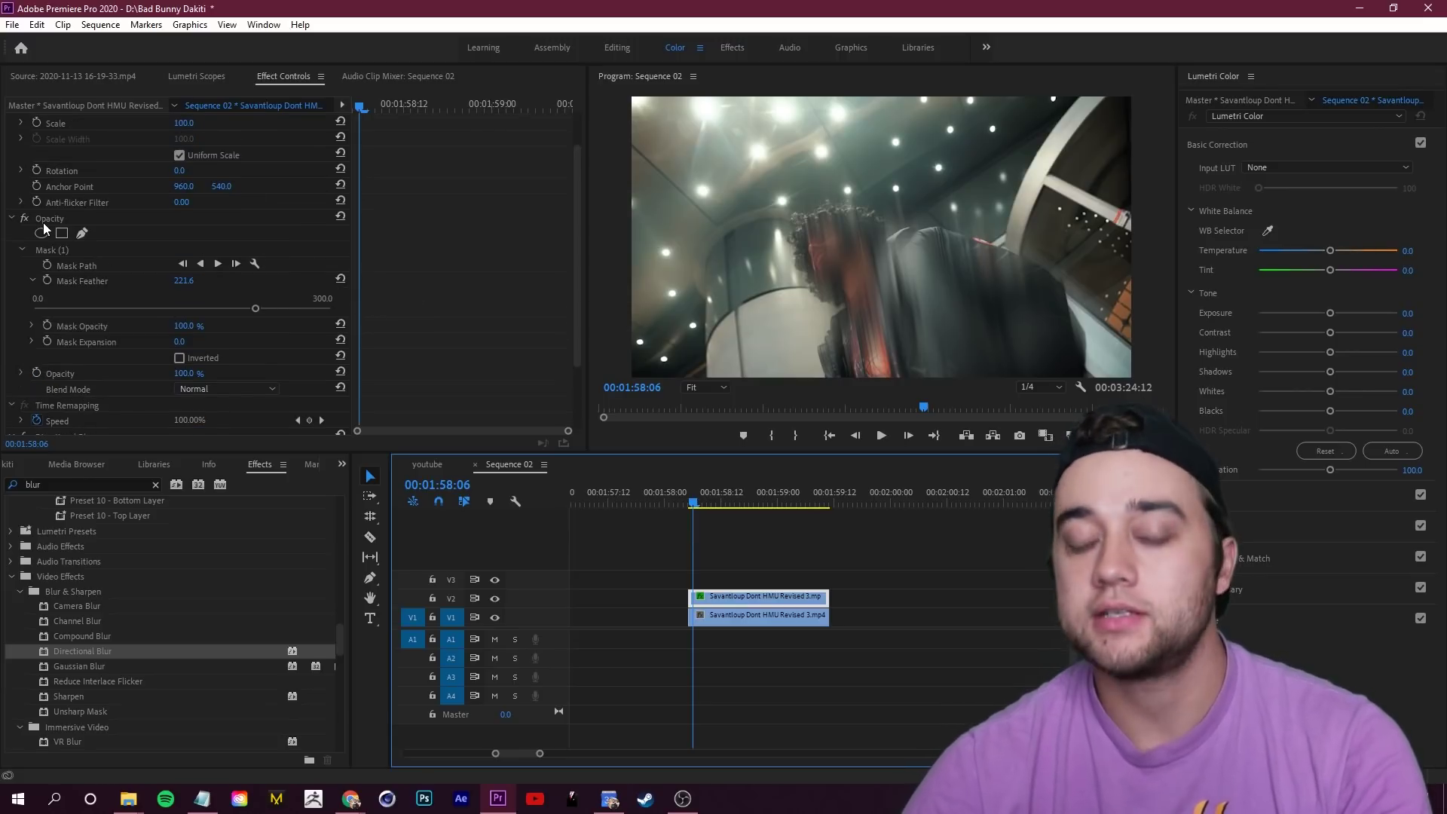
pyautogui.click(43, 264)
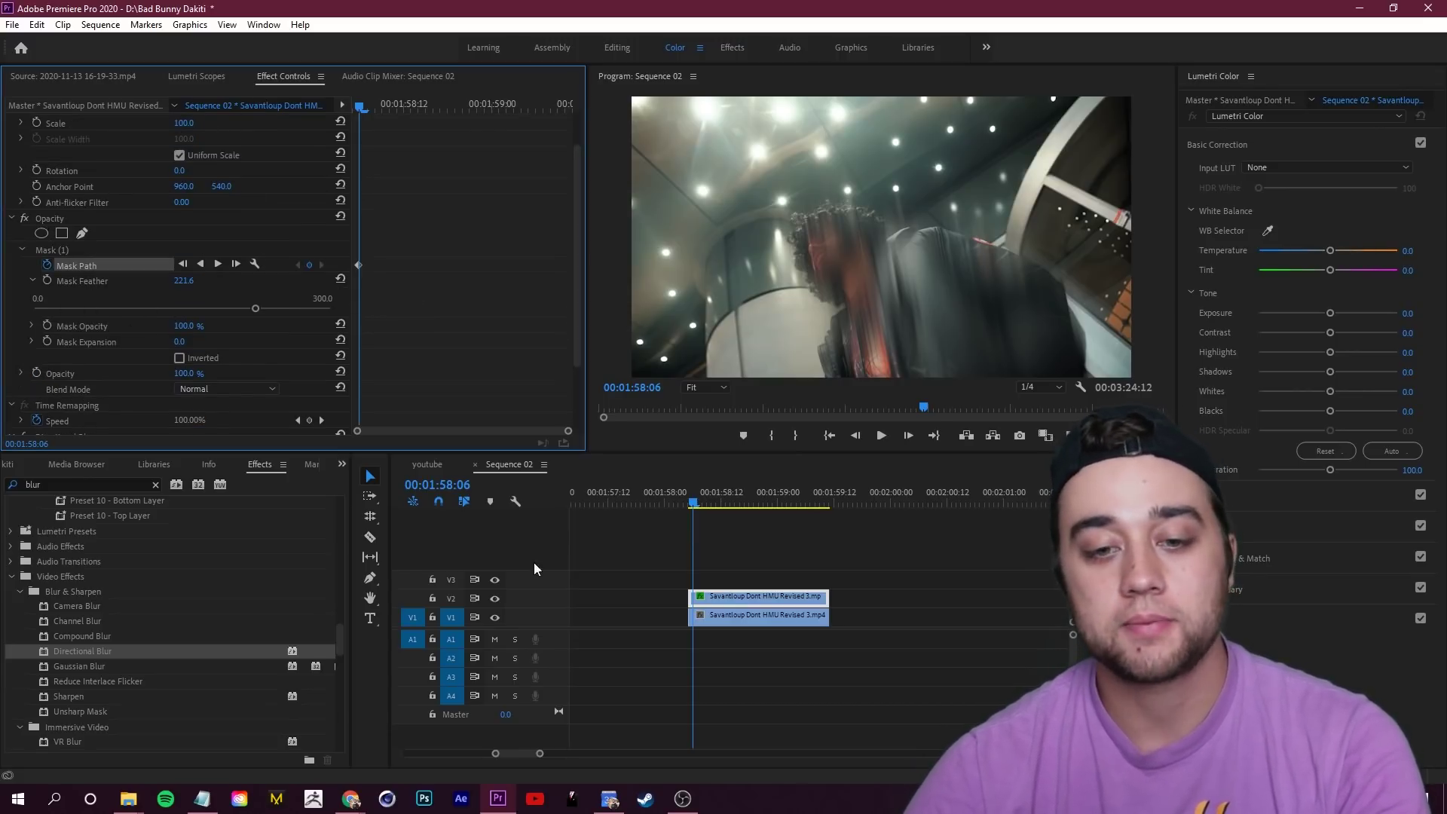
pyautogui.click(688, 510)
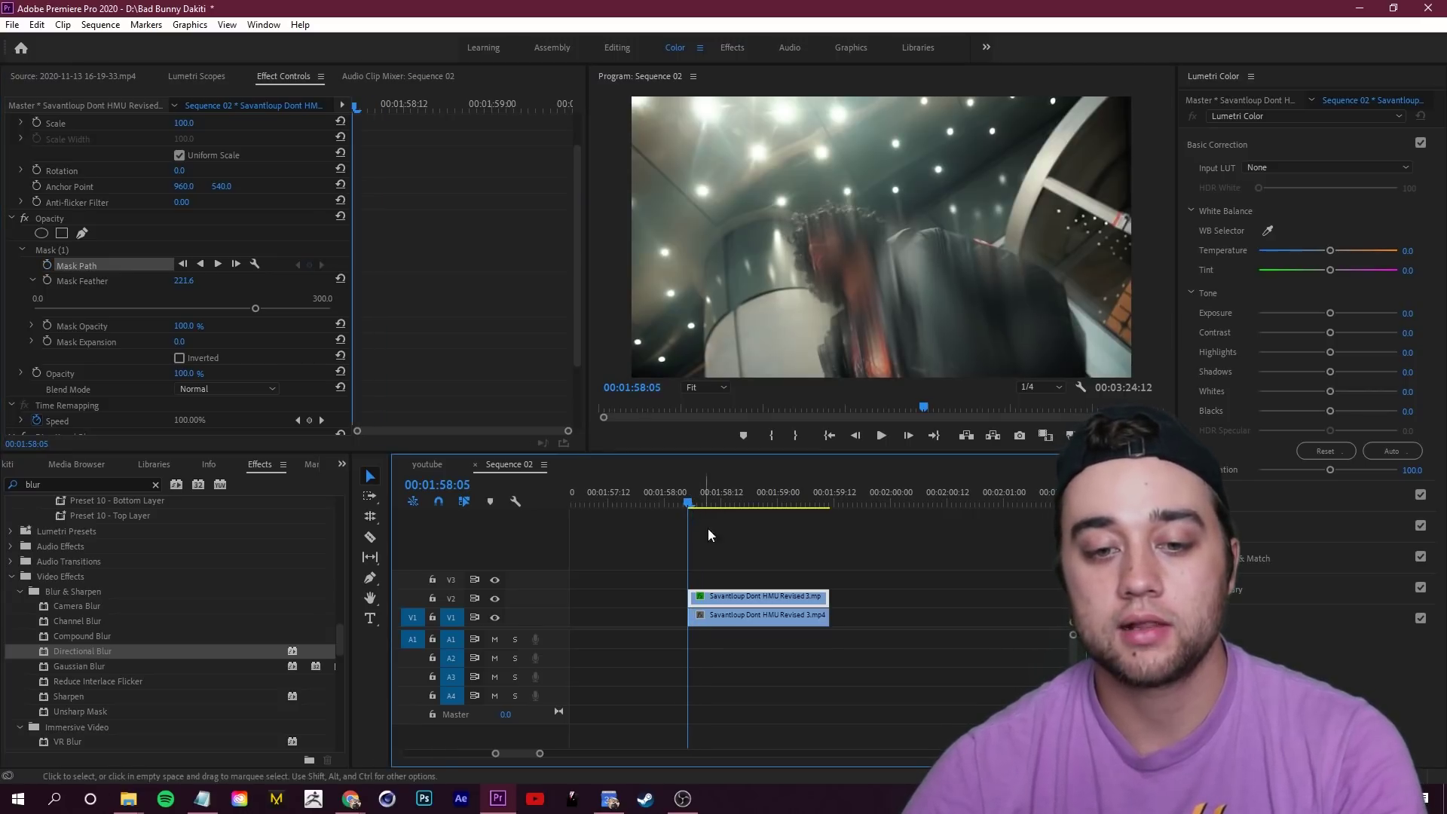
pyautogui.click(46, 264)
# At 00:01:59:03, reshape the V2 mask by pulling its points outward around the man's head, shoulder and back.
pyautogui.moveTo(694, 503); pyautogui.dragTo(791, 503)
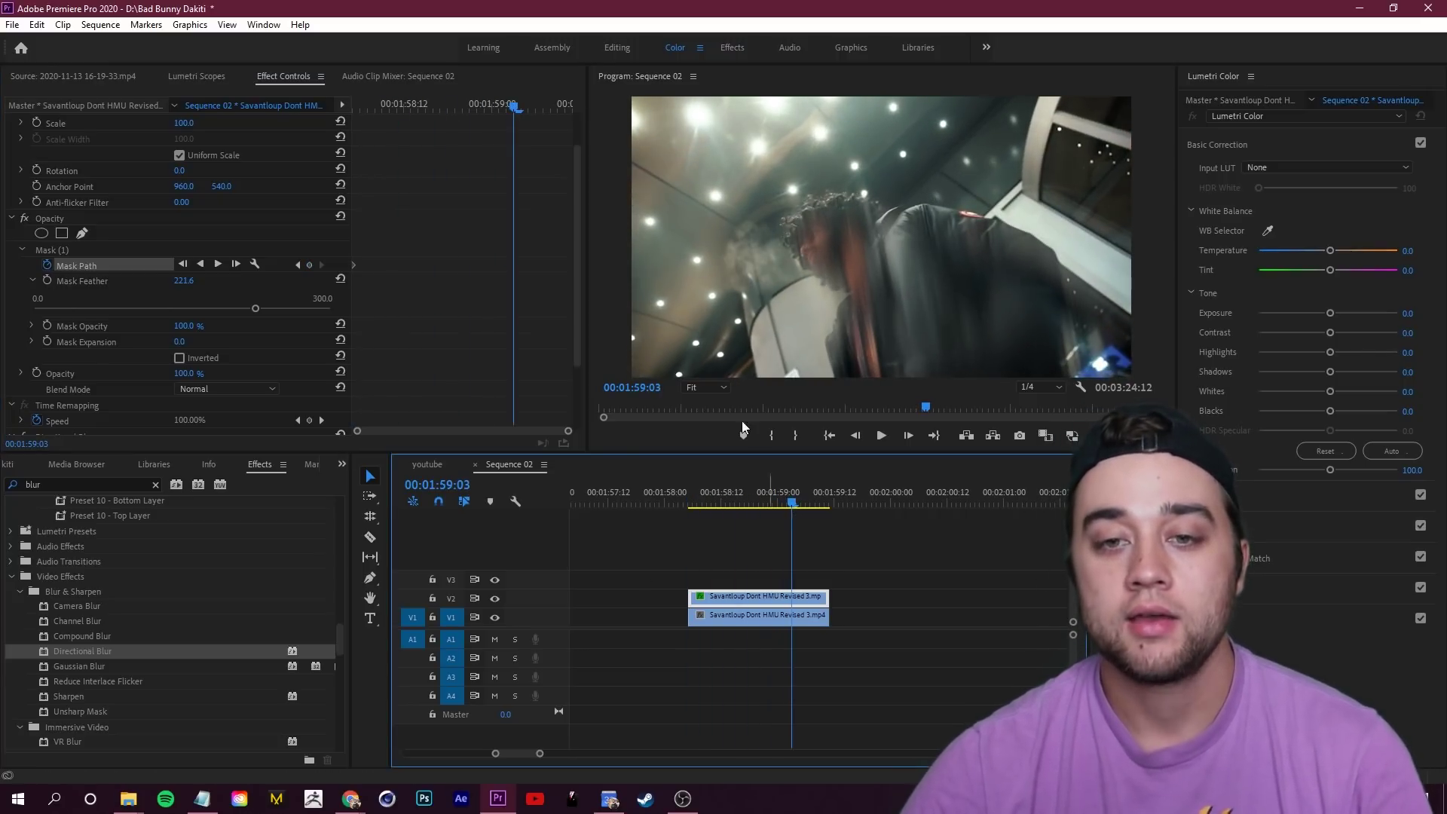
pyautogui.click(40, 252)
pyautogui.moveTo(915, 229); pyautogui.dragTo(936, 128)
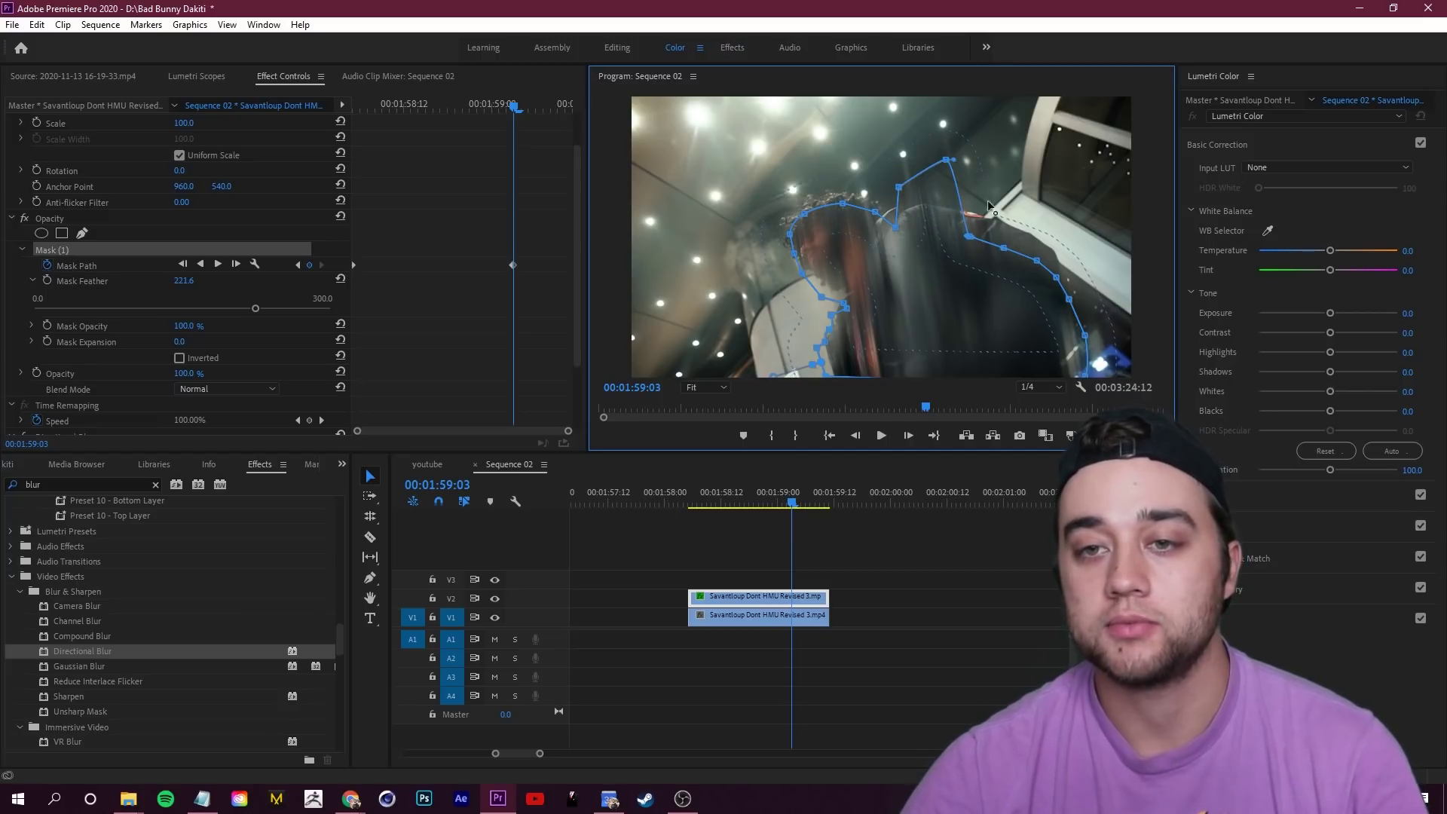
pyautogui.moveTo(969, 236); pyautogui.dragTo(995, 179)
pyautogui.moveTo(1038, 260); pyautogui.dragTo(1049, 199)
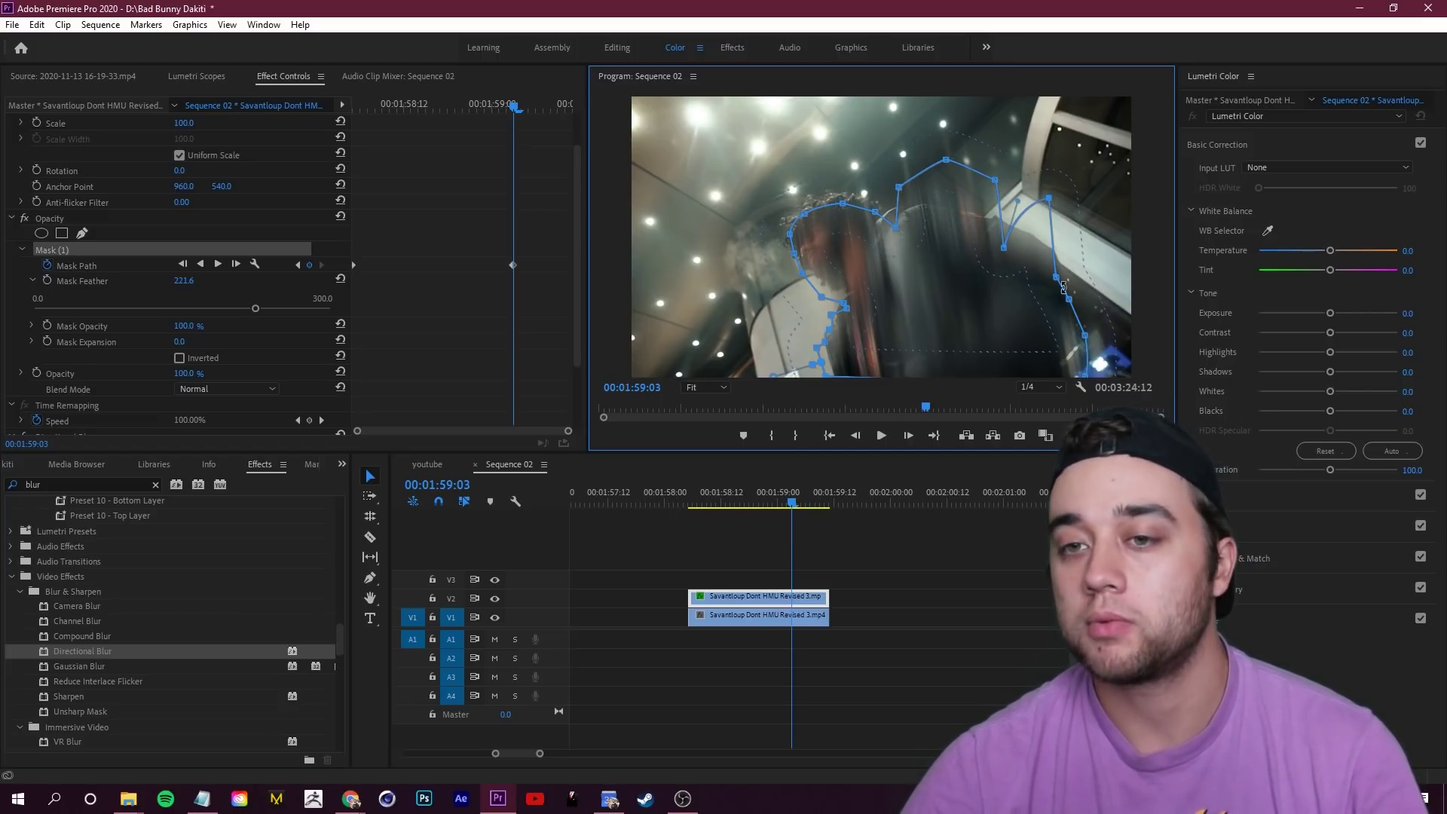
pyautogui.moveTo(792, 502)
pyautogui.mouseDown()
pyautogui.moveTo(698, 518)
pyautogui.moveTo(806, 484)
pyautogui.mouseUp()
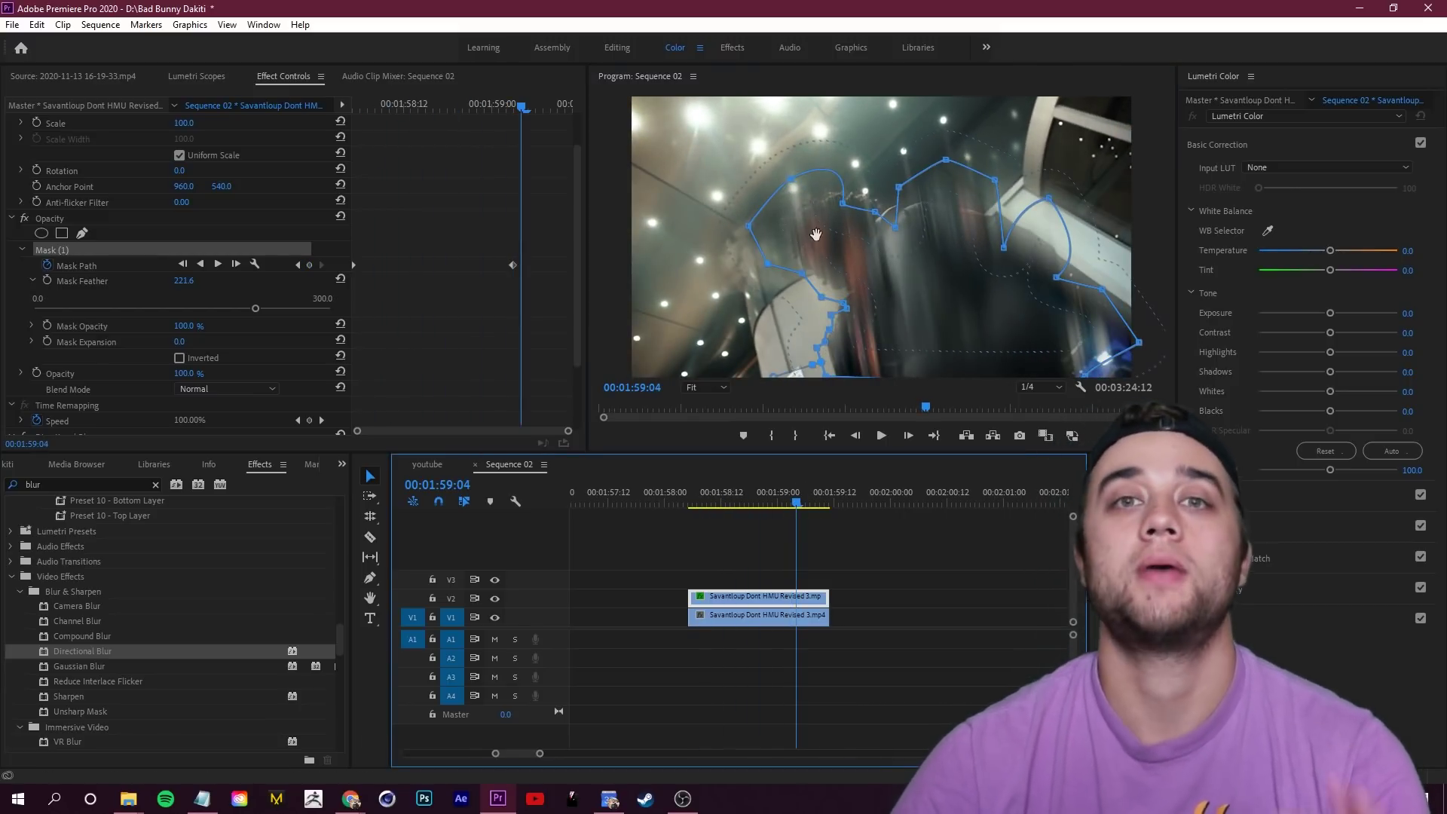
# Play the animated blur from the clip start and briefly hide track V1 to inspect the blurred layer alone.
pyautogui.moveTo(796, 504); pyautogui.dragTo(684, 510)
pyautogui.click(945, 535)
pyautogui.press('space')
pyautogui.click(792, 596)
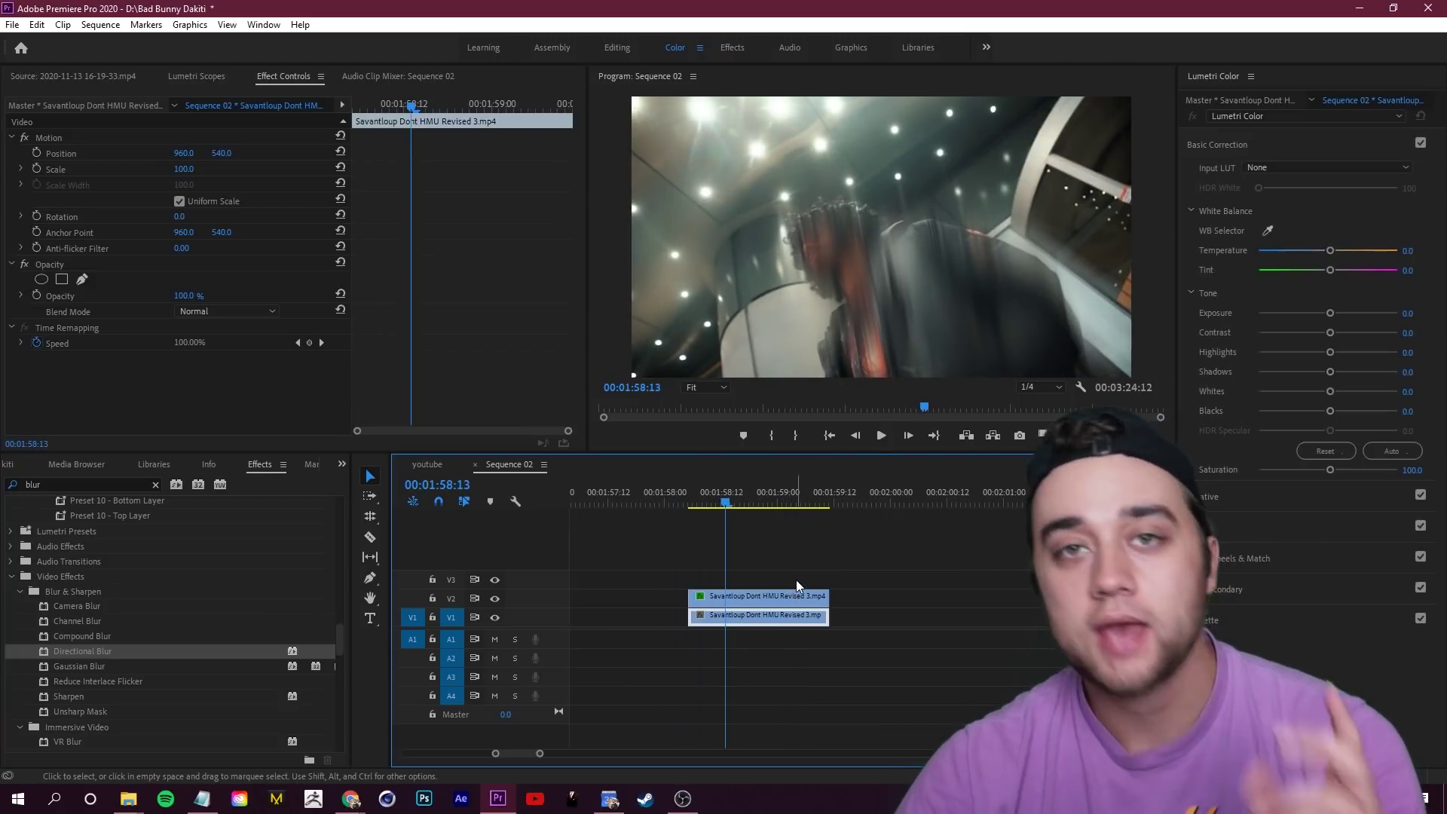
pyautogui.click(785, 618)
pyautogui.click(494, 617)
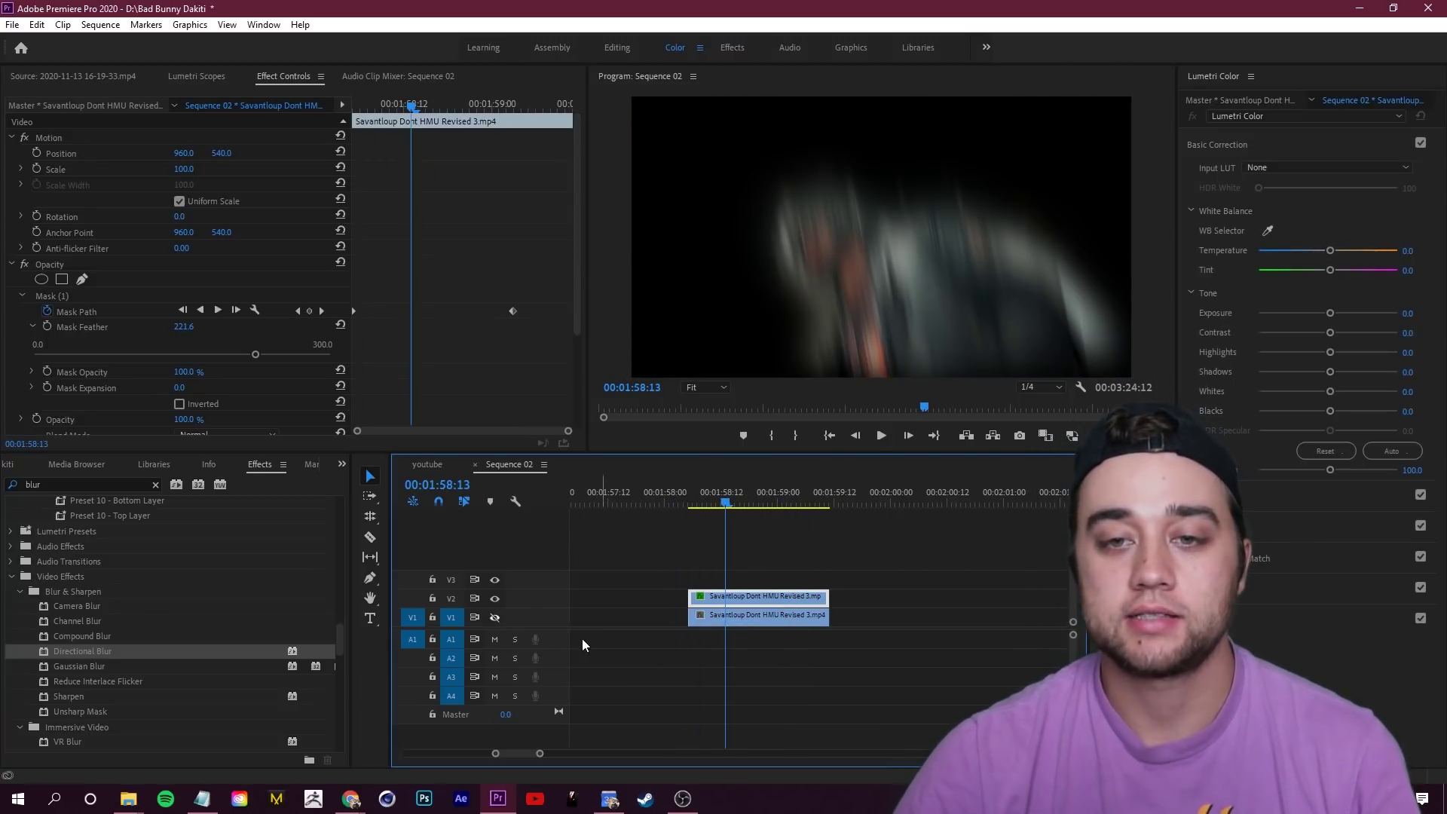
pyautogui.click(495, 620)
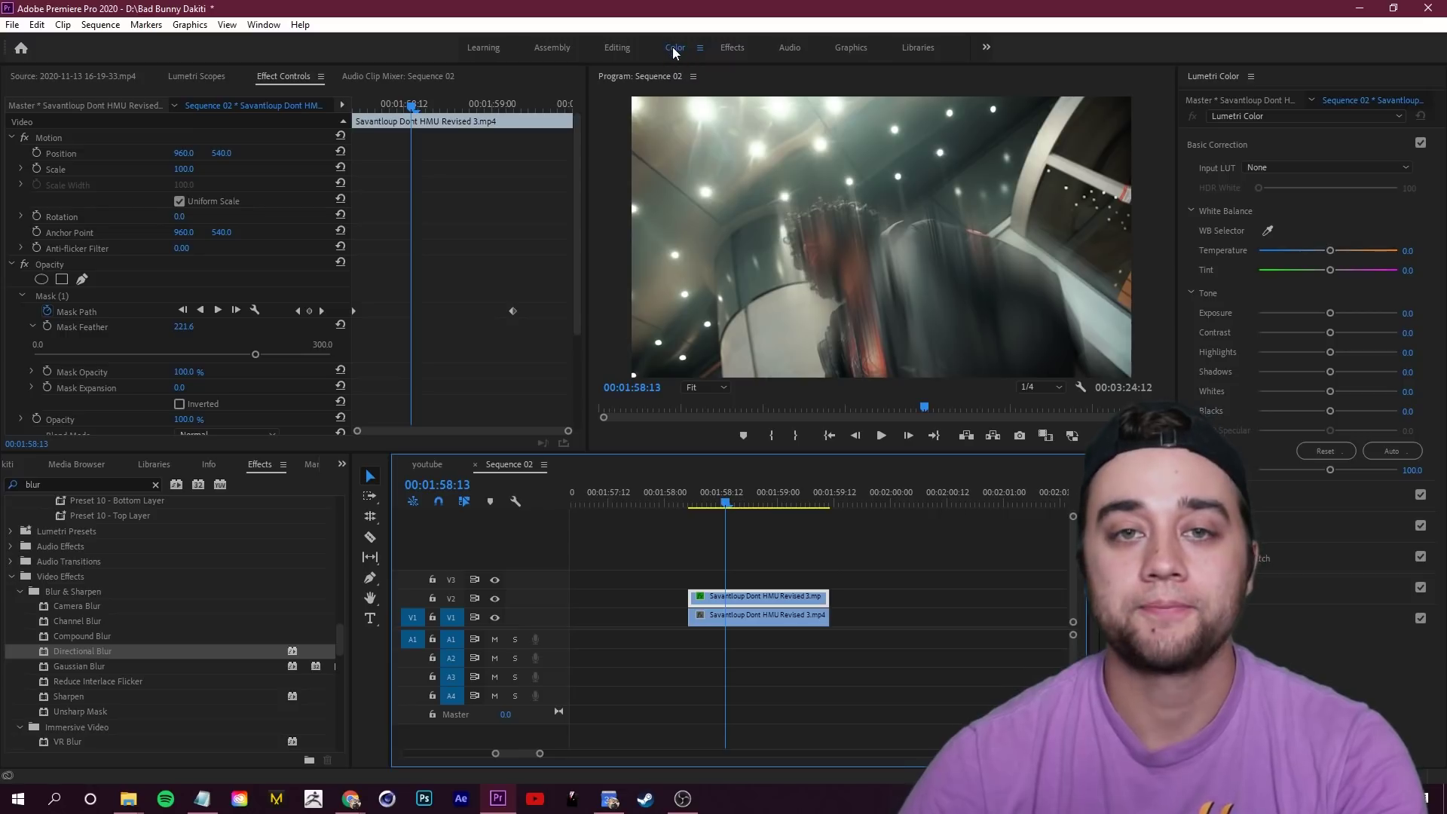
# Grade the V2 clip in Lumetri Basic Correction with Exposure 1.1, Contrast 94.6 and Highlights 56.8, and play it back.
pyautogui.click(1213, 74)
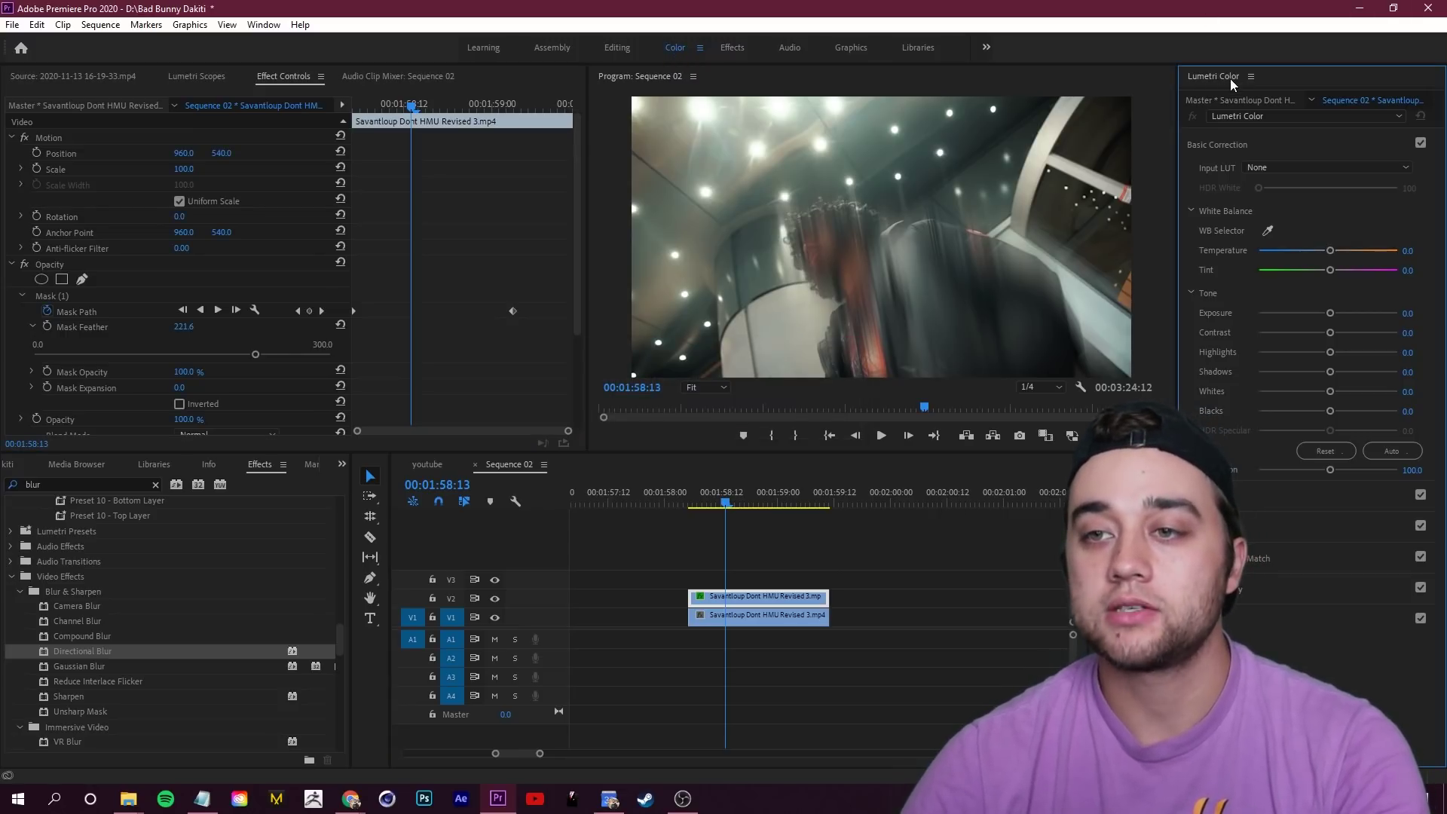
pyautogui.click(1210, 145)
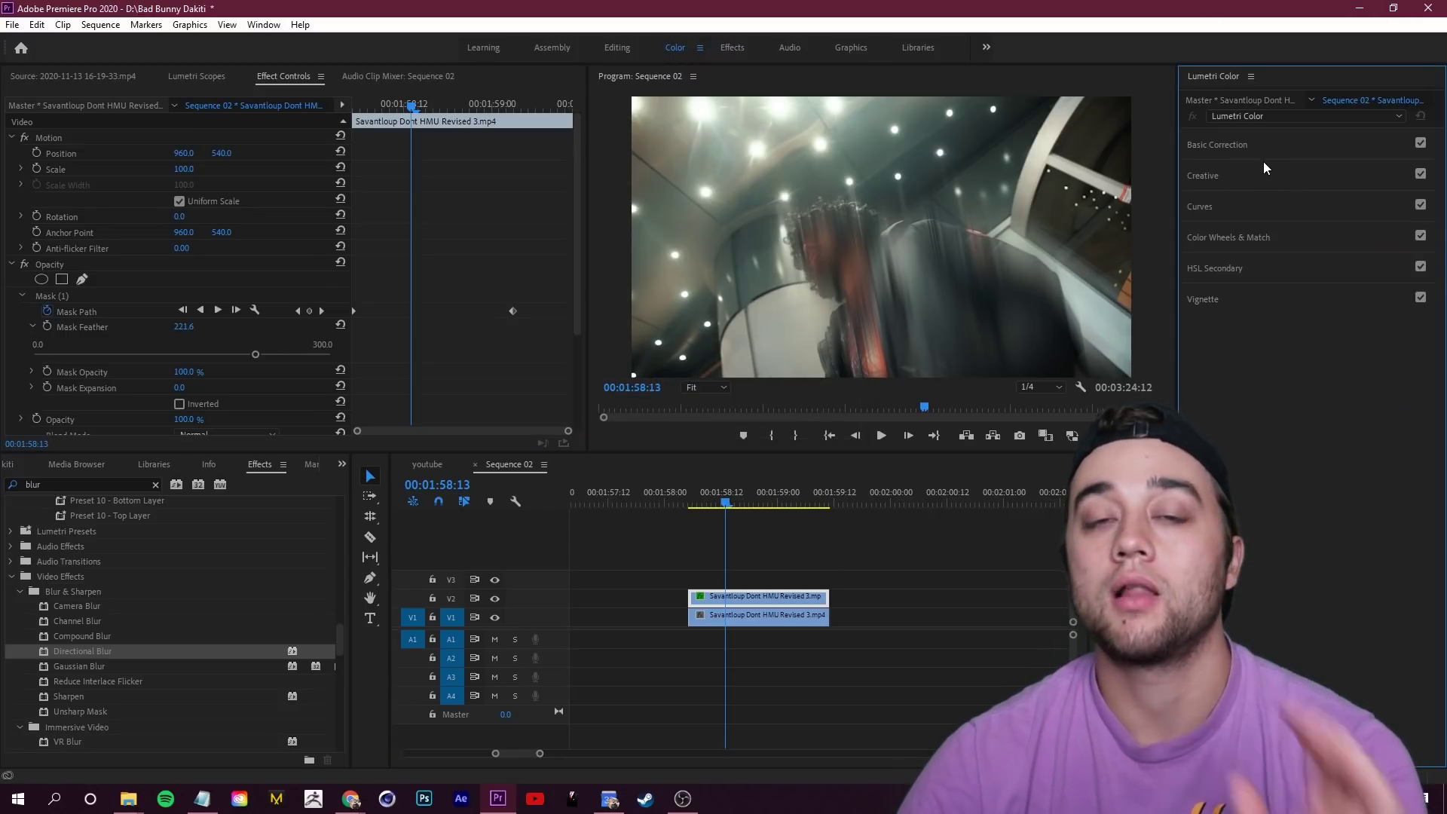
pyautogui.click(1223, 144)
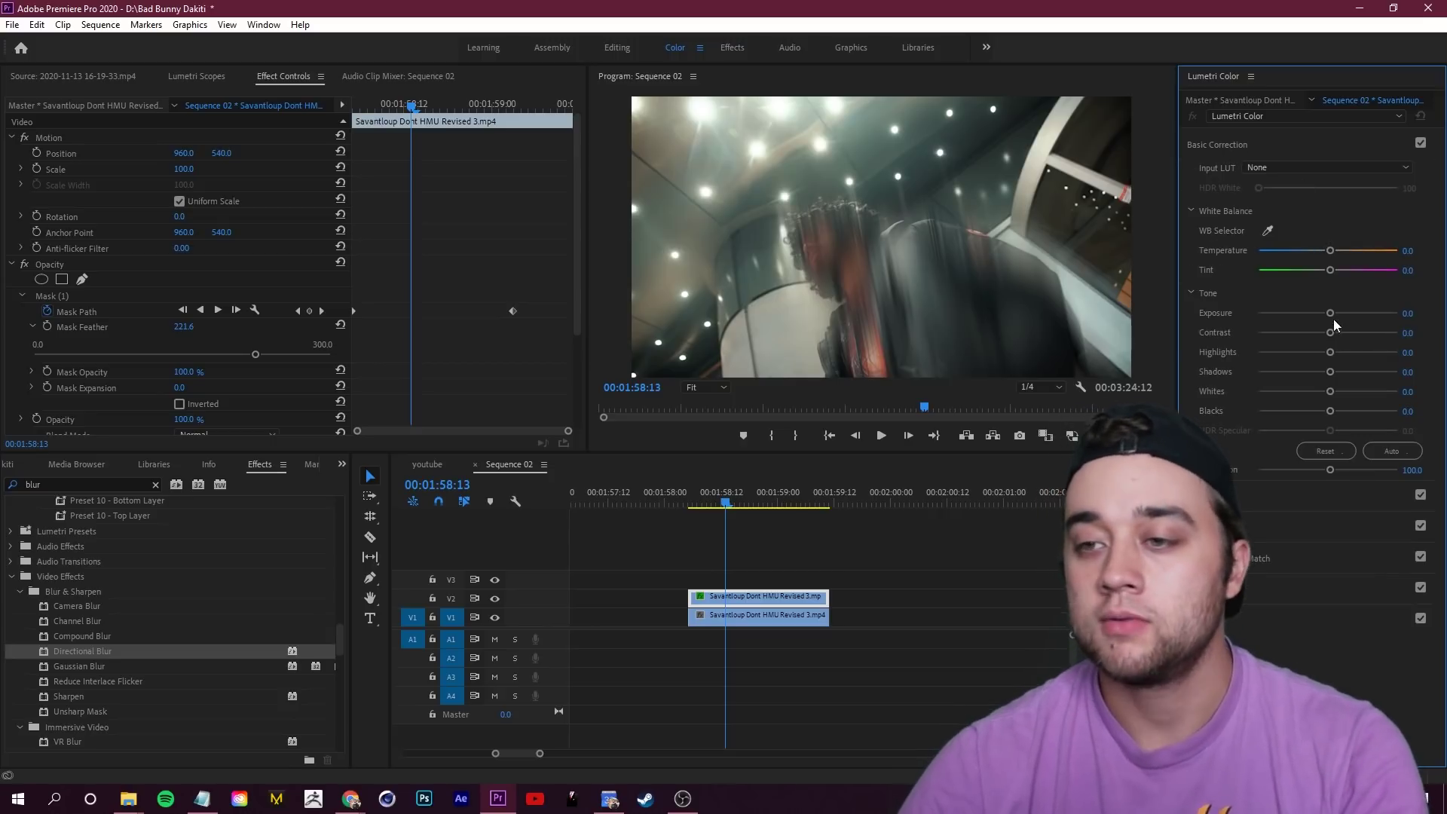
pyautogui.moveTo(1332, 312); pyautogui.dragTo(1369, 355)
pyautogui.press('space')
pyautogui.click(765, 508)
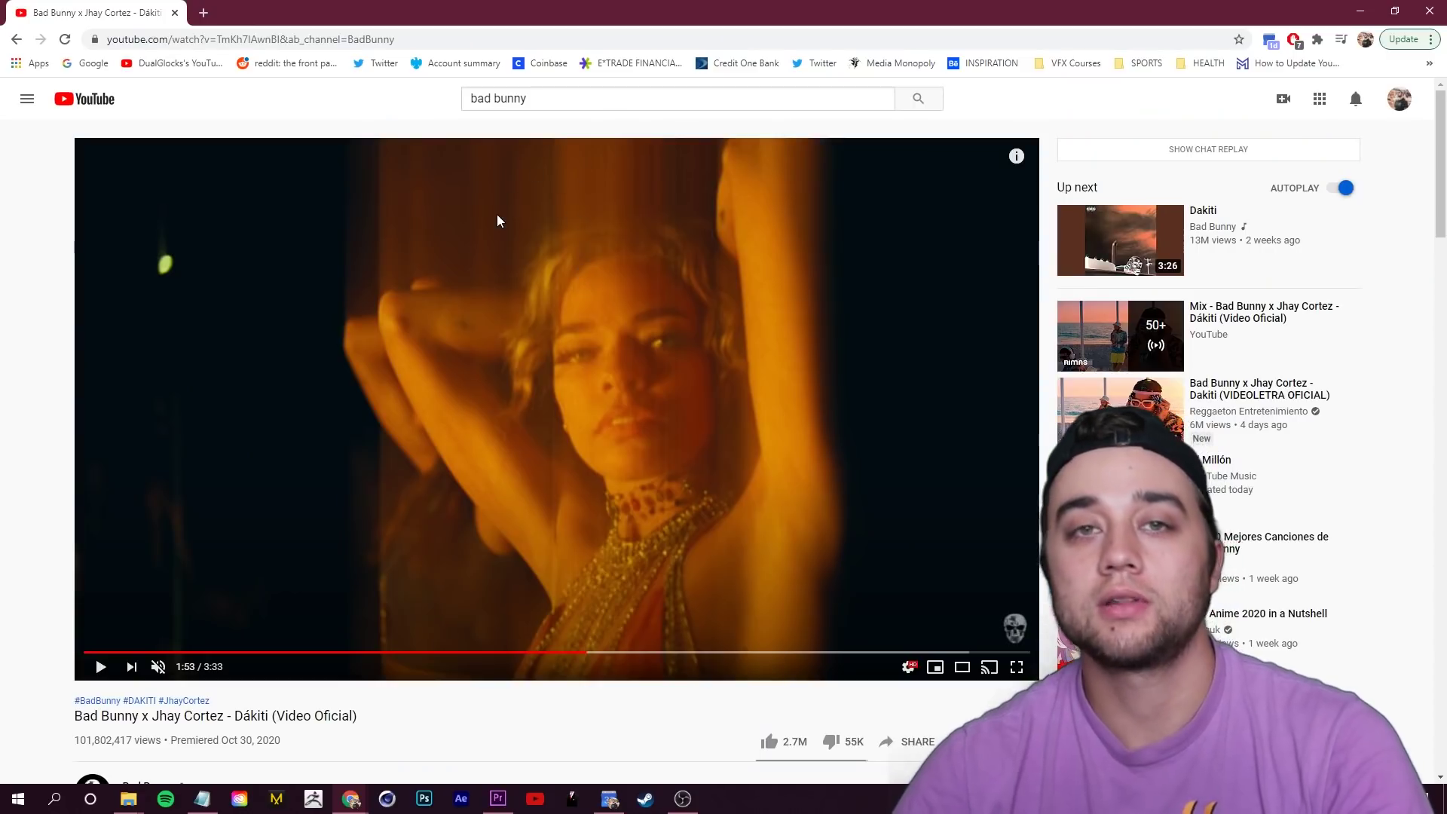
# Return to Premiere Pro from the reference video and scale the blurred V2 clip to 143.
pyautogui.click(497, 798)
pyautogui.click(784, 598)
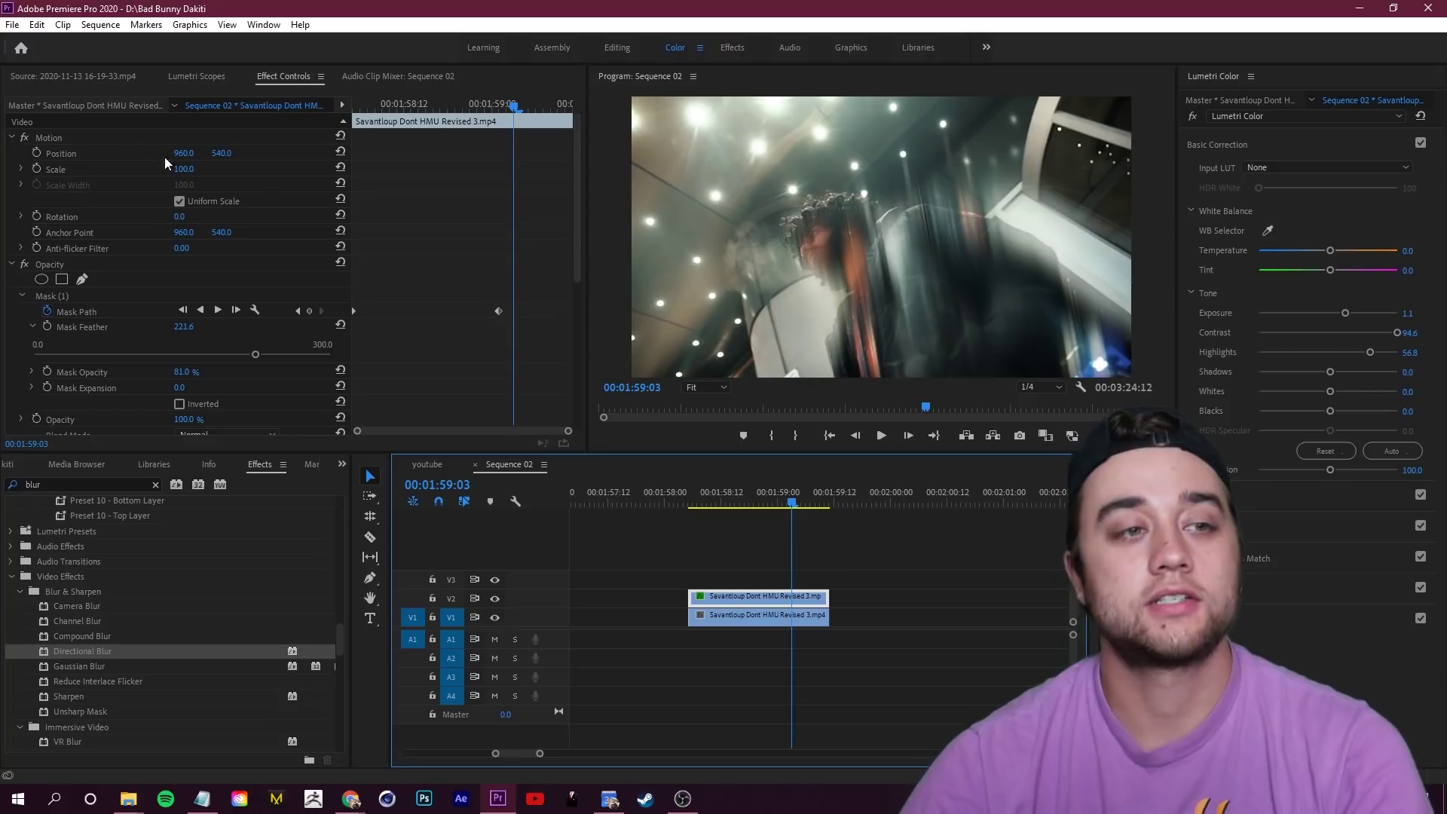
pyautogui.click(11, 265)
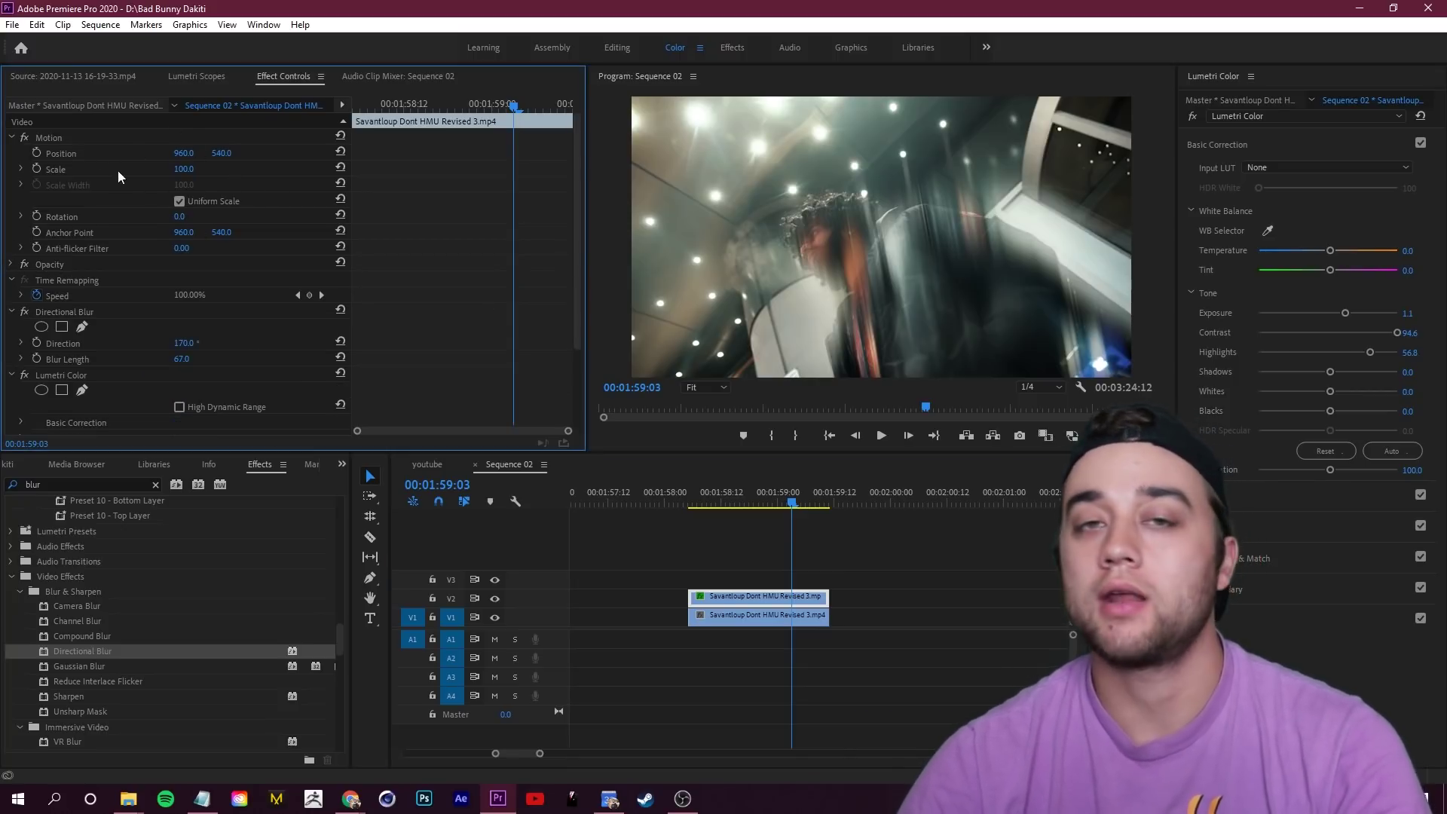
pyautogui.moveTo(180, 170); pyautogui.dragTo(221, 171)
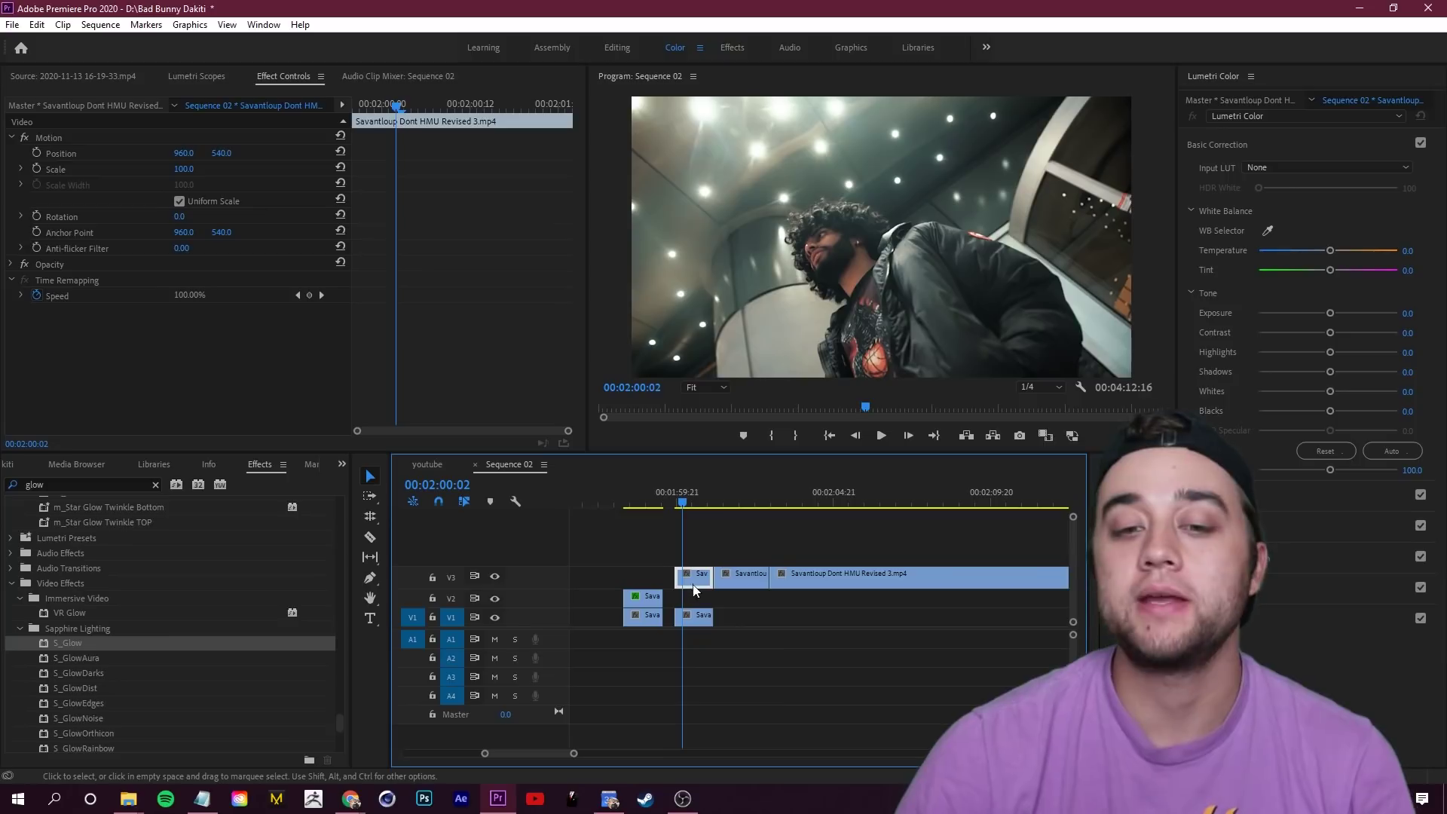
# Replace the clip on track V3 at 00:02:00:02 with an After Effects composition.
pyautogui.rightClick(694, 577)
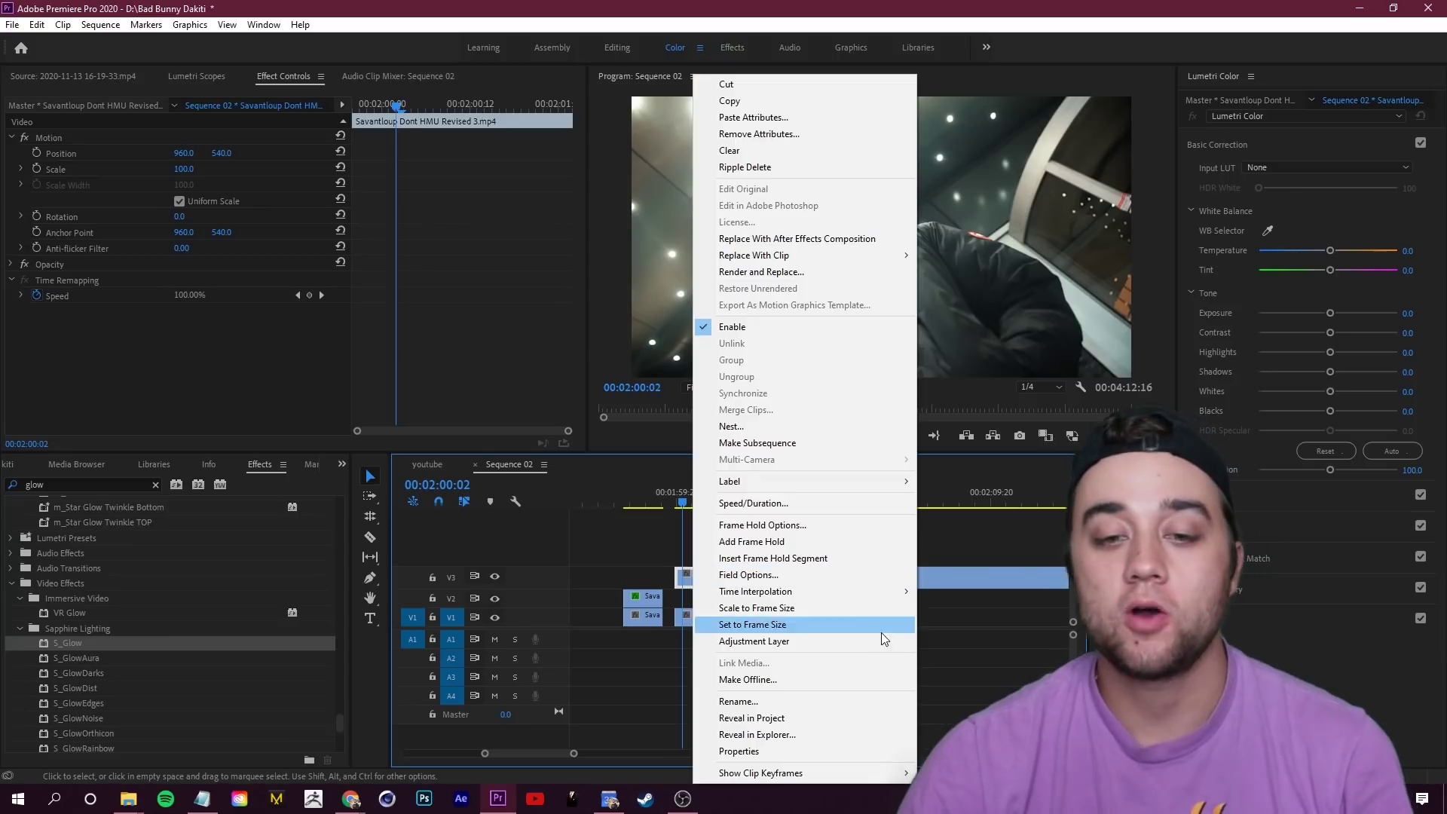
pyautogui.click(807, 239)
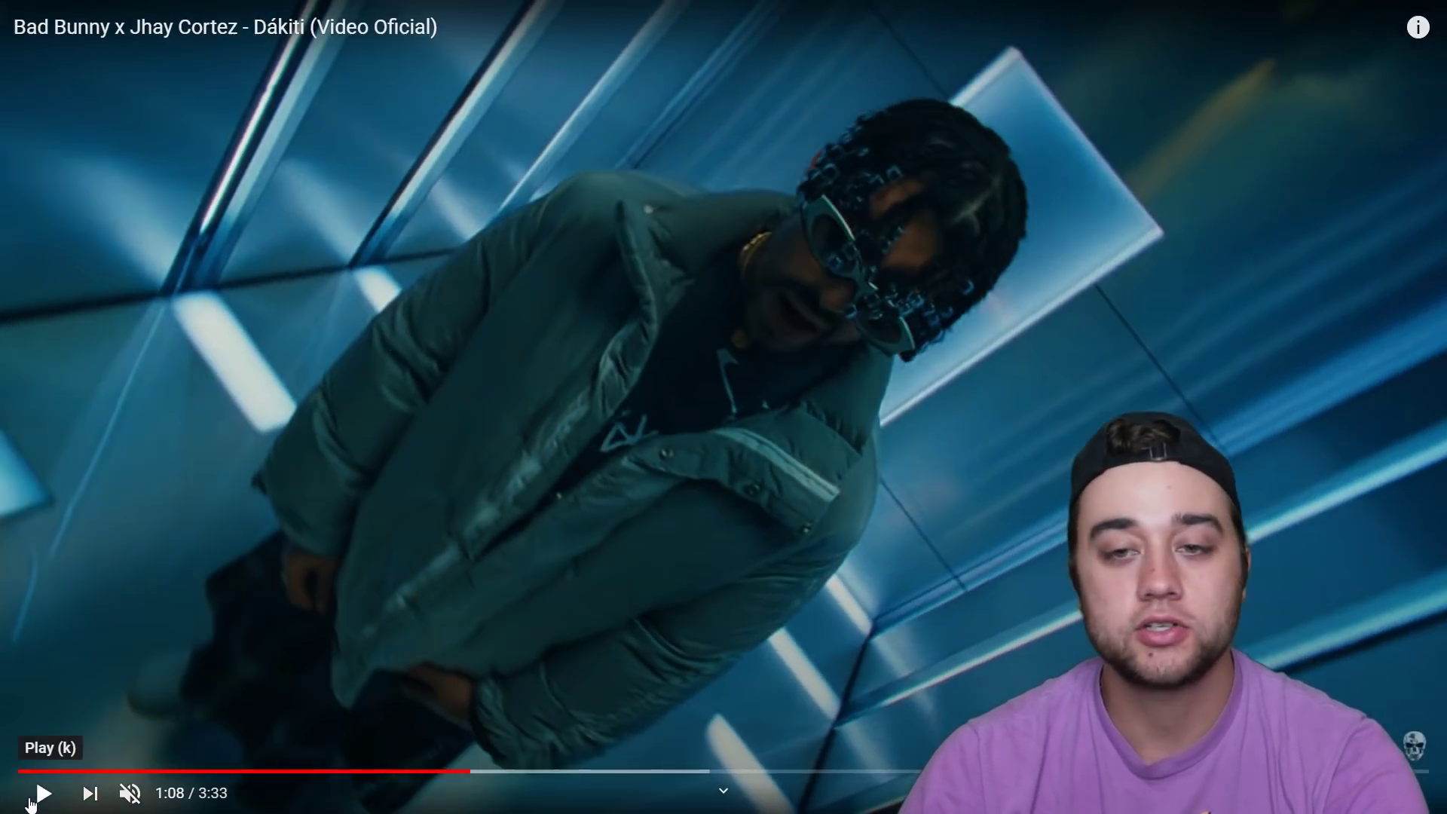
# Switch to the Dákiti reference video and play it in short bursts around 1:08 to 1:09 to study the distortion effect.
pyautogui.click(30, 804)
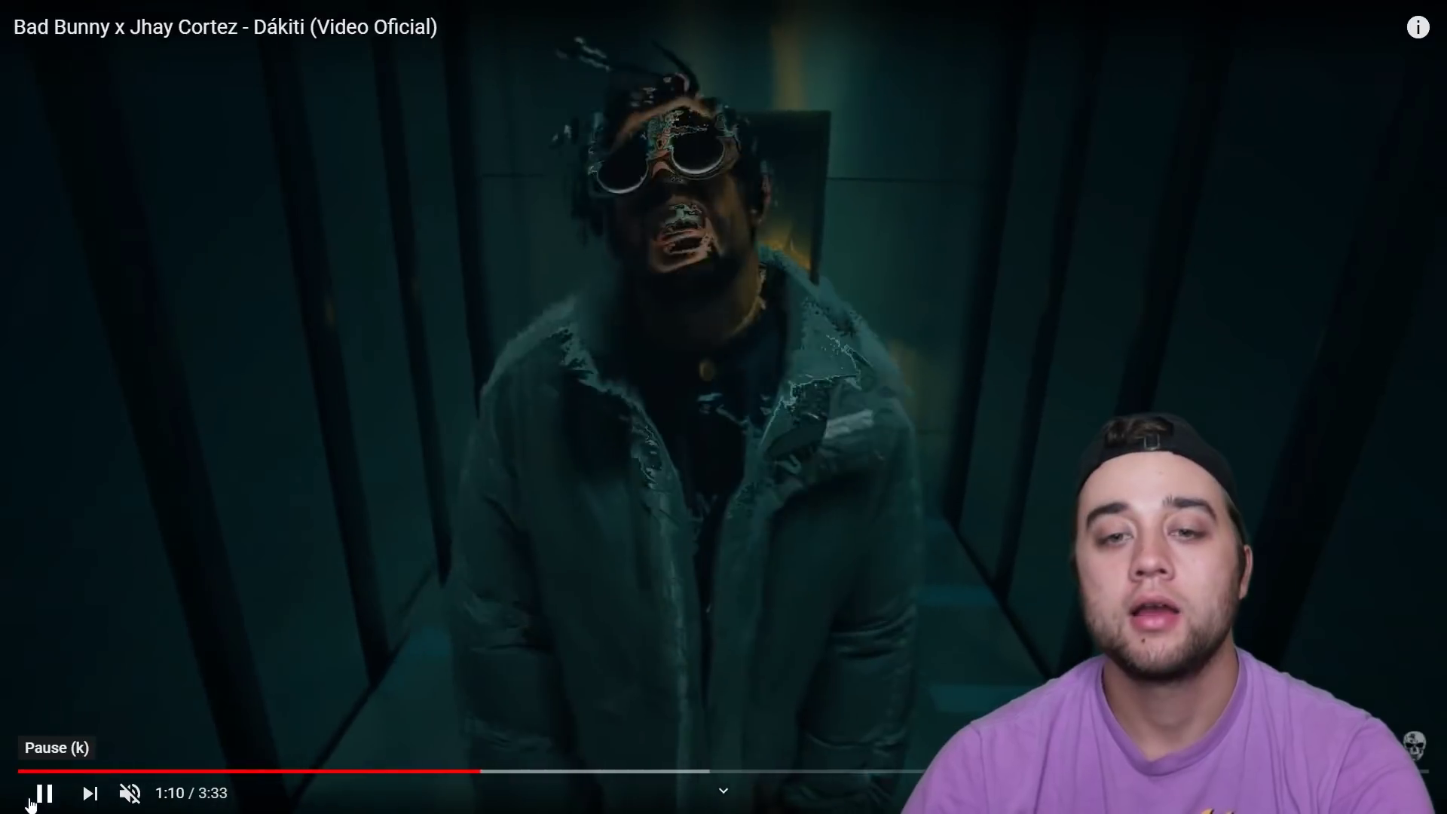
pyautogui.click(30, 804)
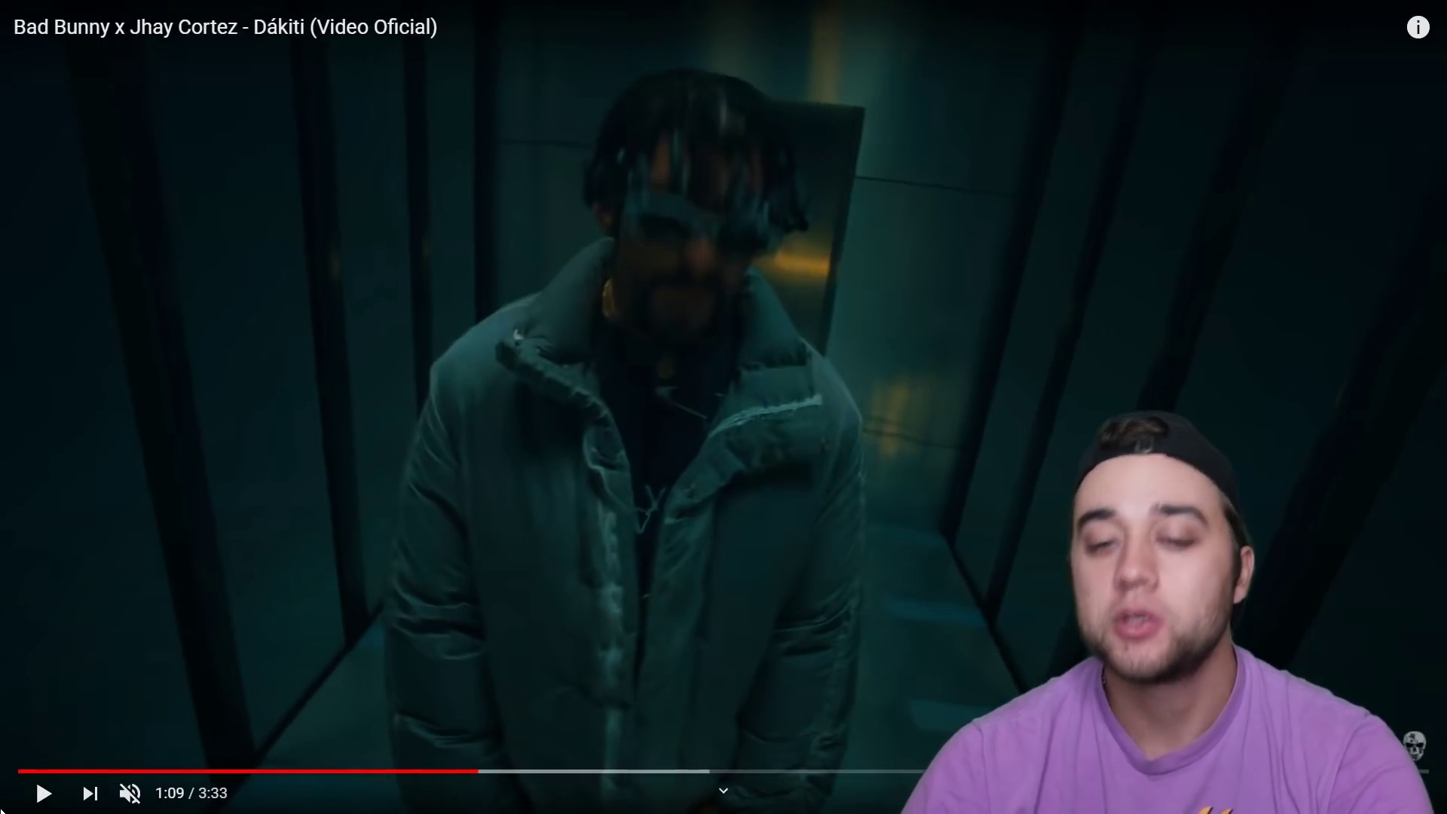
pyautogui.click(32, 805)
pyautogui.click(32, 805)
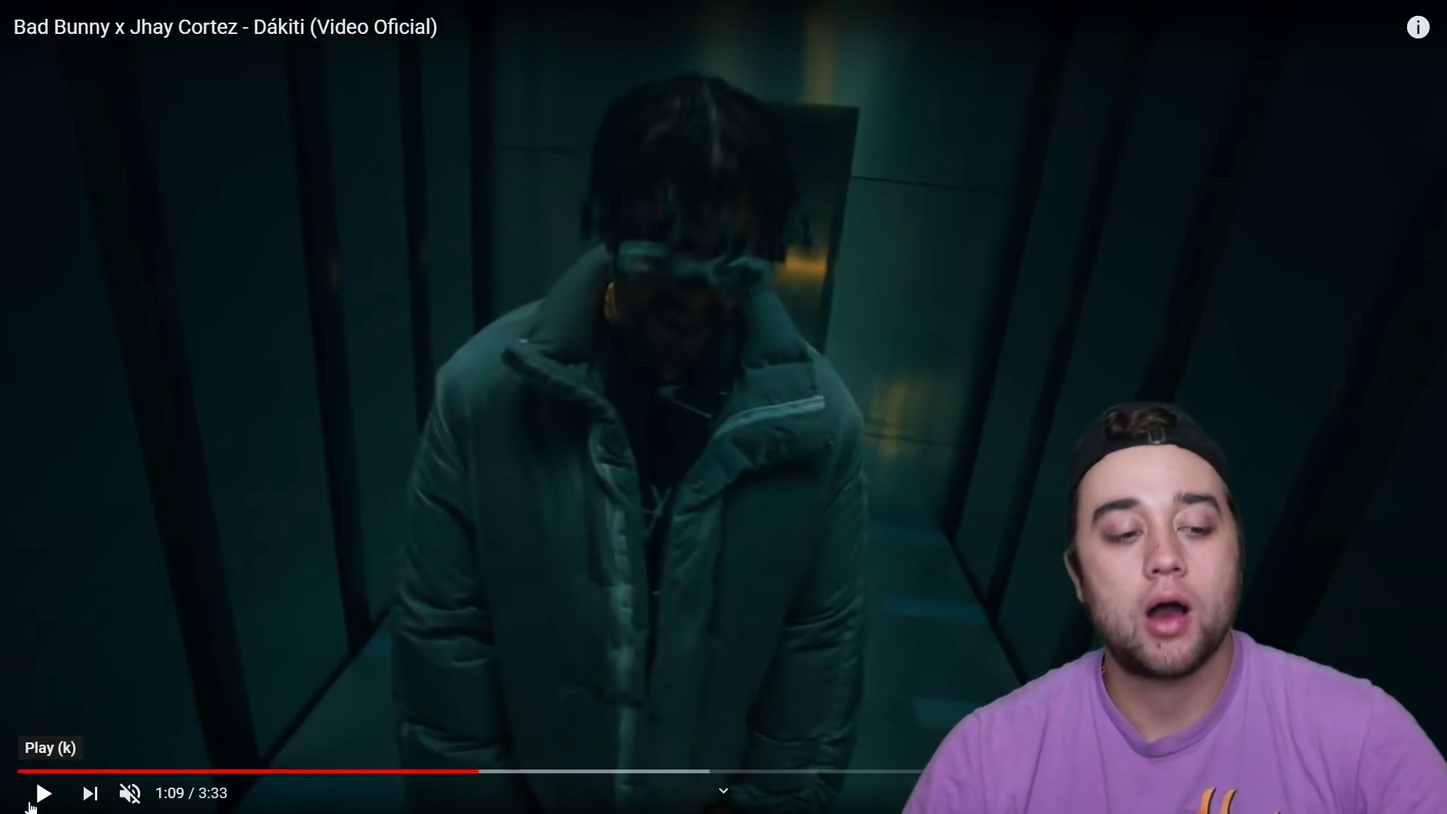
pyautogui.click(32, 805)
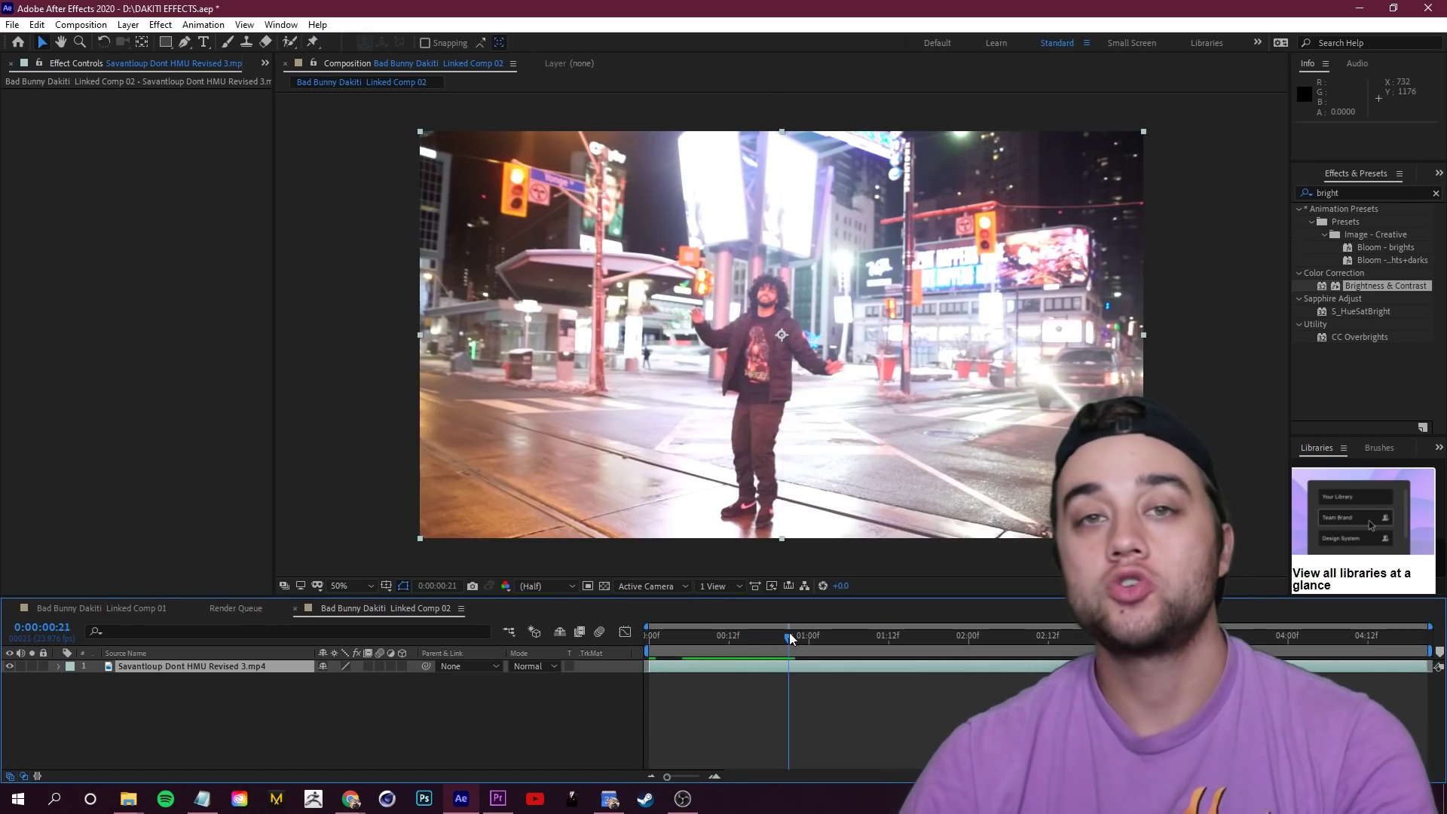
# In After Effects, duplicate the top street clip layer and trace a Pen tool mask around the man at 0:00:01:05.
pyautogui.moveTo(790, 639); pyautogui.dragTo(946, 627)
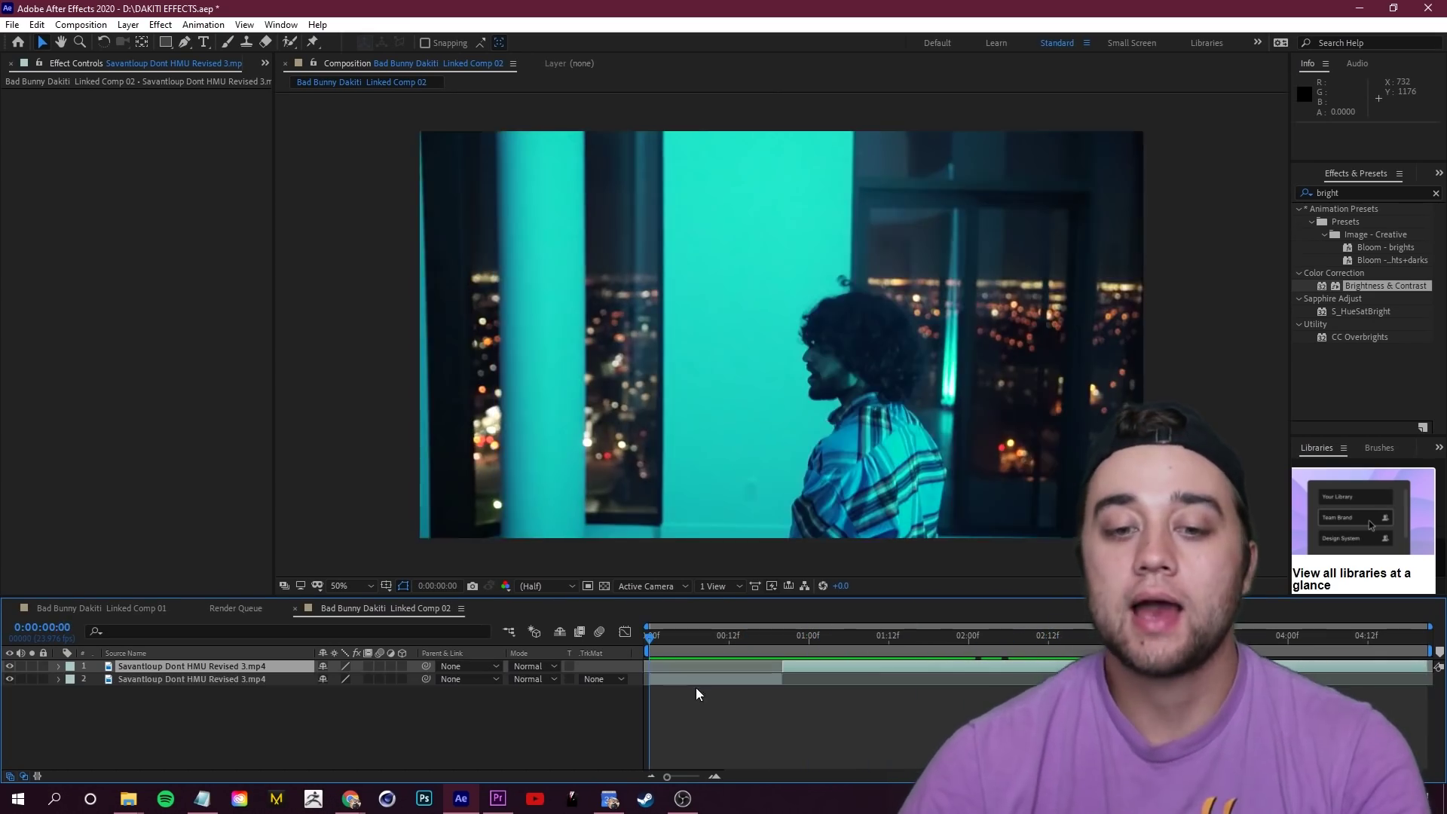
pyautogui.click(699, 681)
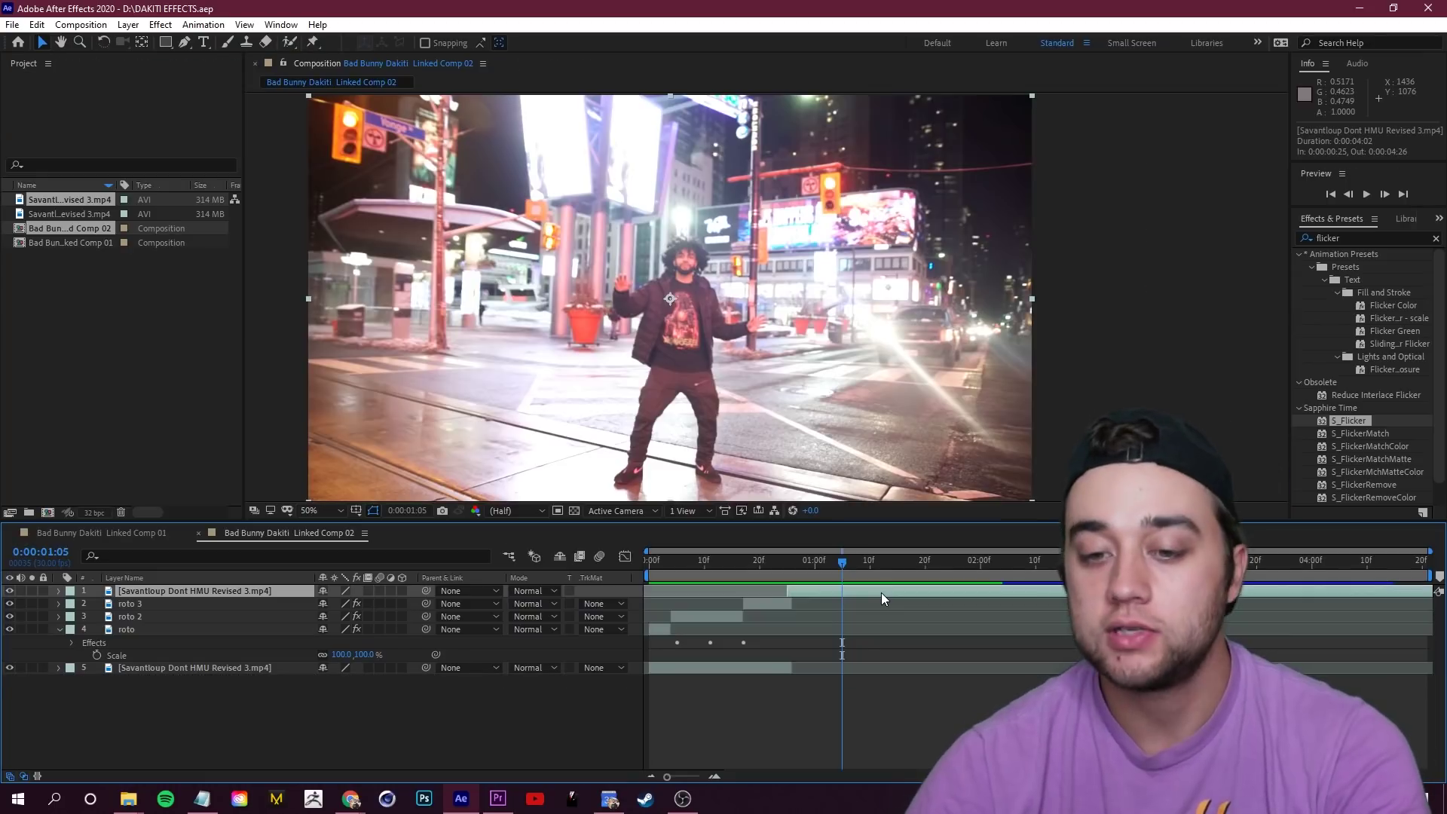
pyautogui.press('s')
pyautogui.click(184, 42)
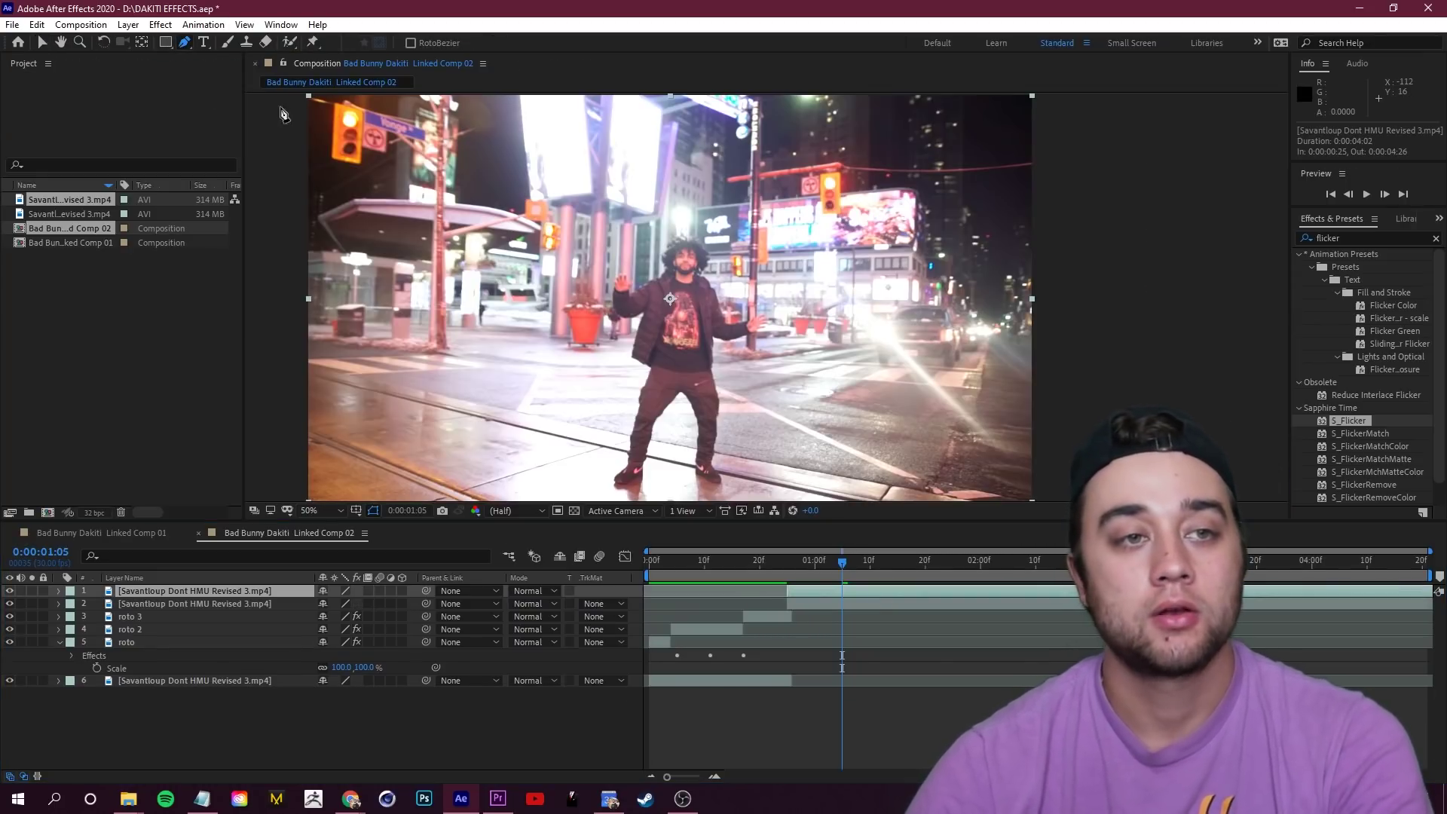
pyautogui.click(678, 394)
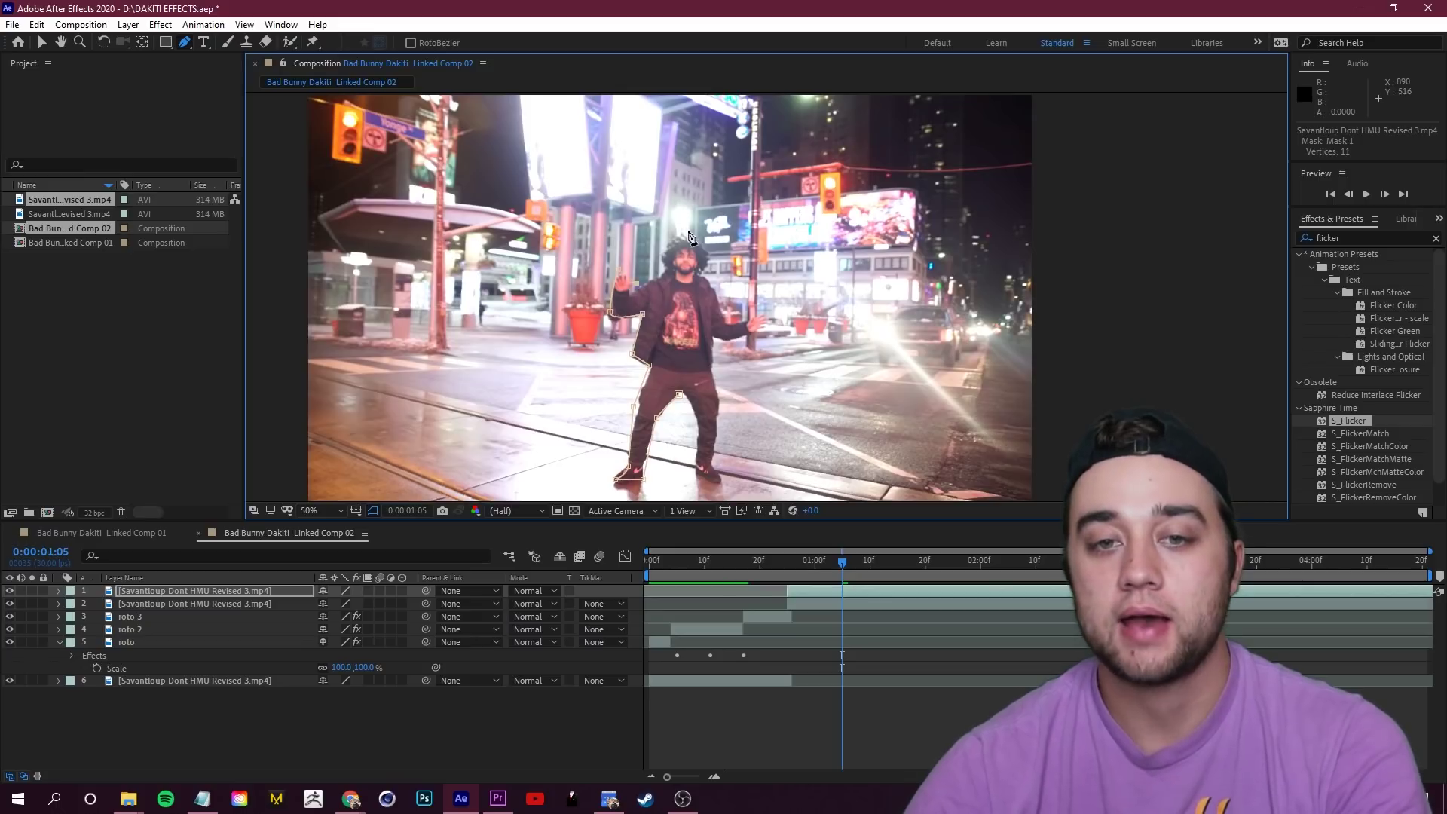
# Feather Mask 1 by 48 pixels and start keyframing its Mask Path at 0:00:01:05.
pyautogui.moveTo(356, 631); pyautogui.dragTo(389, 629)
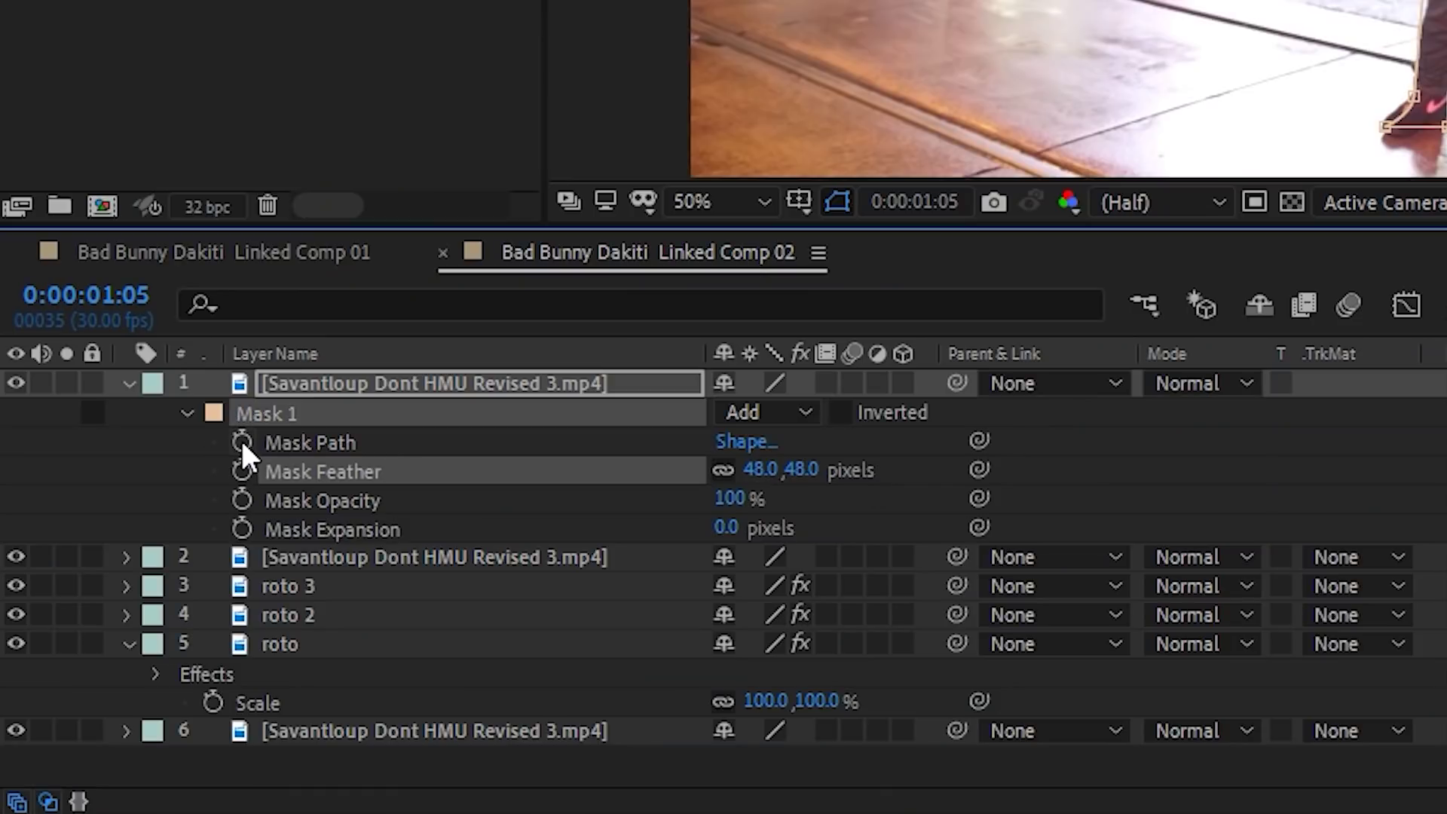
pyautogui.click(241, 441)
# At 0:00:01:15, reshape the mask to follow the man's new position around his head, arms and sides.
pyautogui.moveTo(842, 563); pyautogui.dragTo(894, 568)
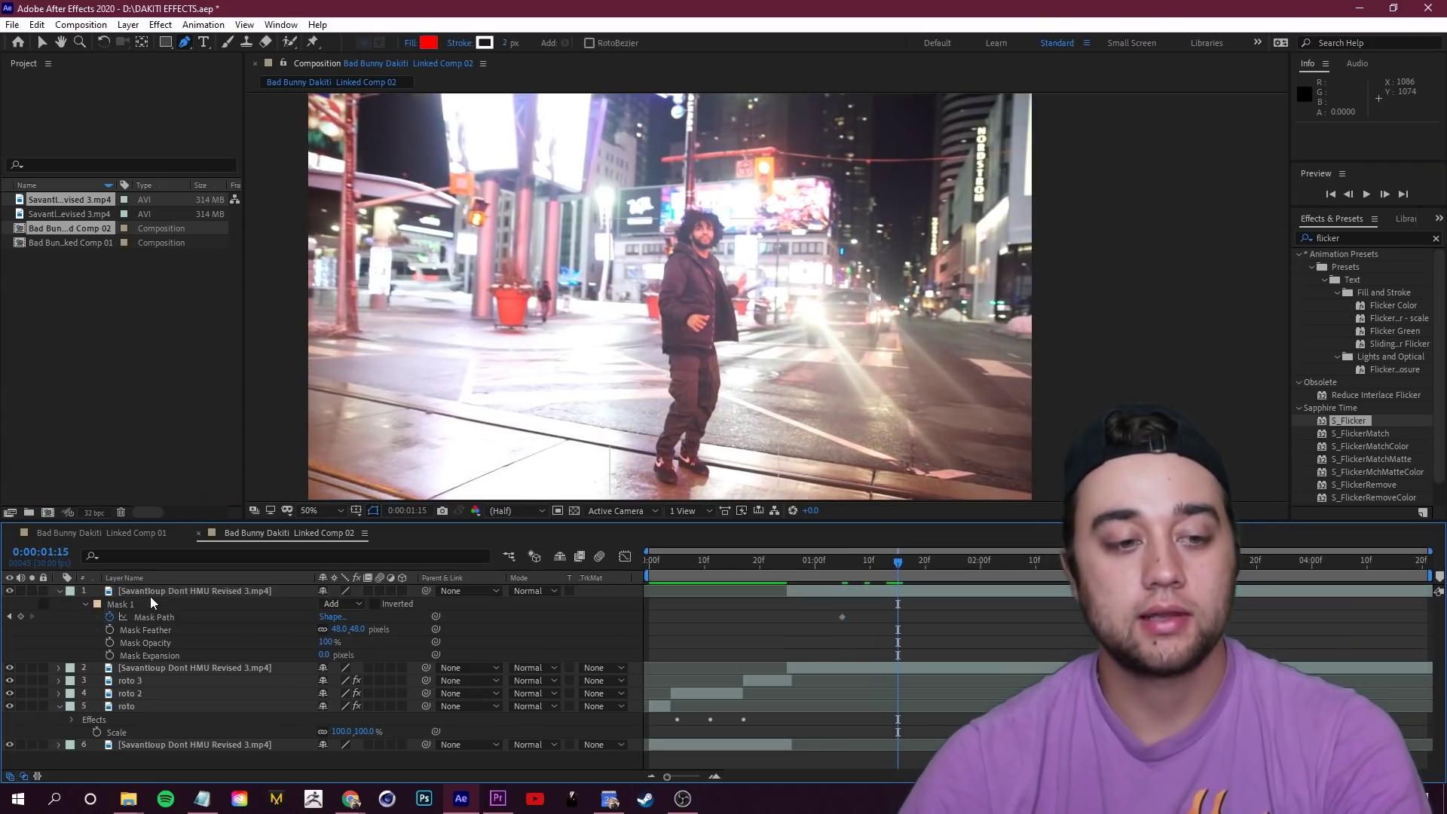
pyautogui.moveTo(699, 221); pyautogui.dragTo(717, 215)
pyautogui.click(940, 630)
pyautogui.click(301, 592)
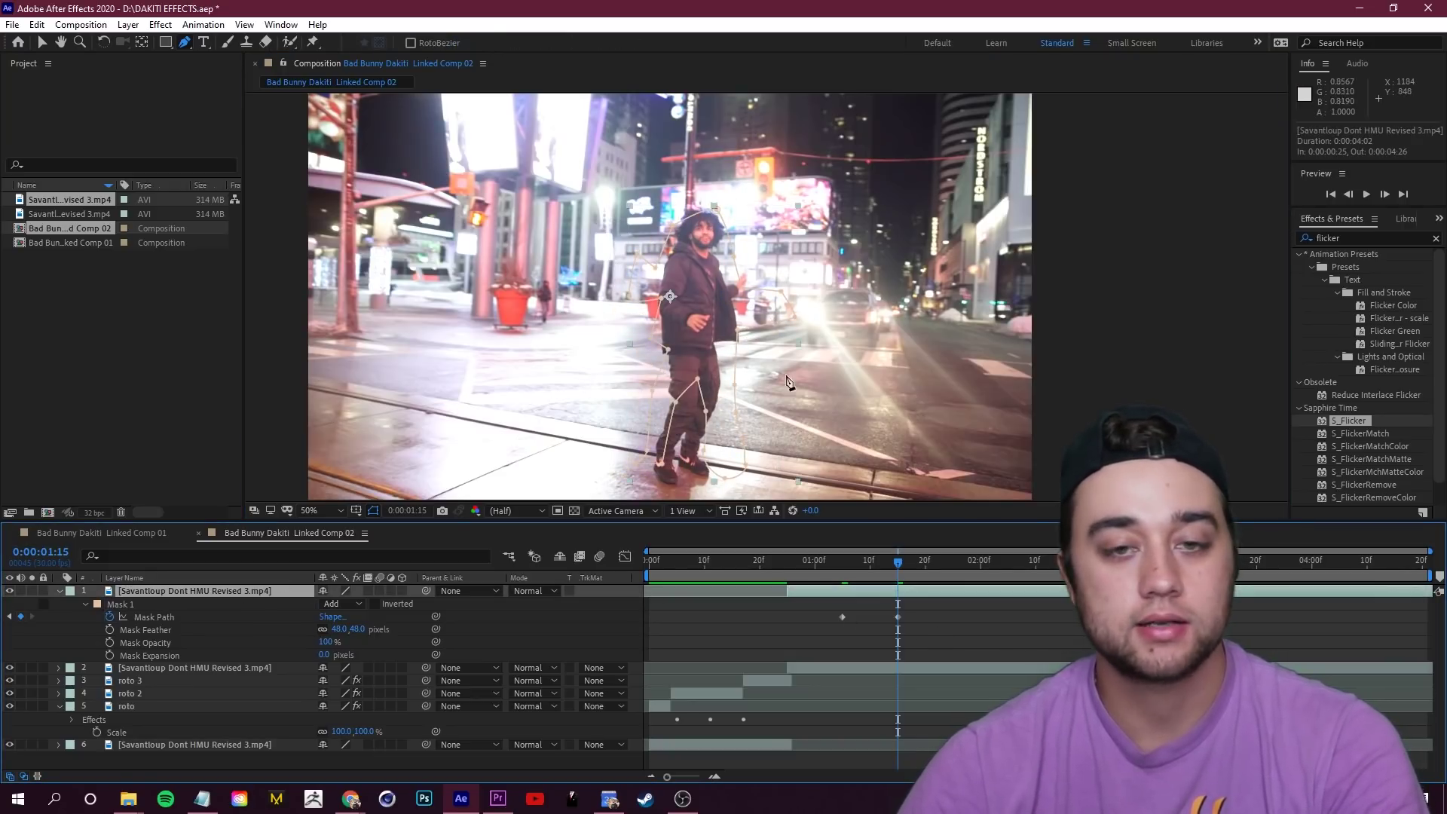
pyautogui.moveTo(657, 267); pyautogui.dragTo(651, 267)
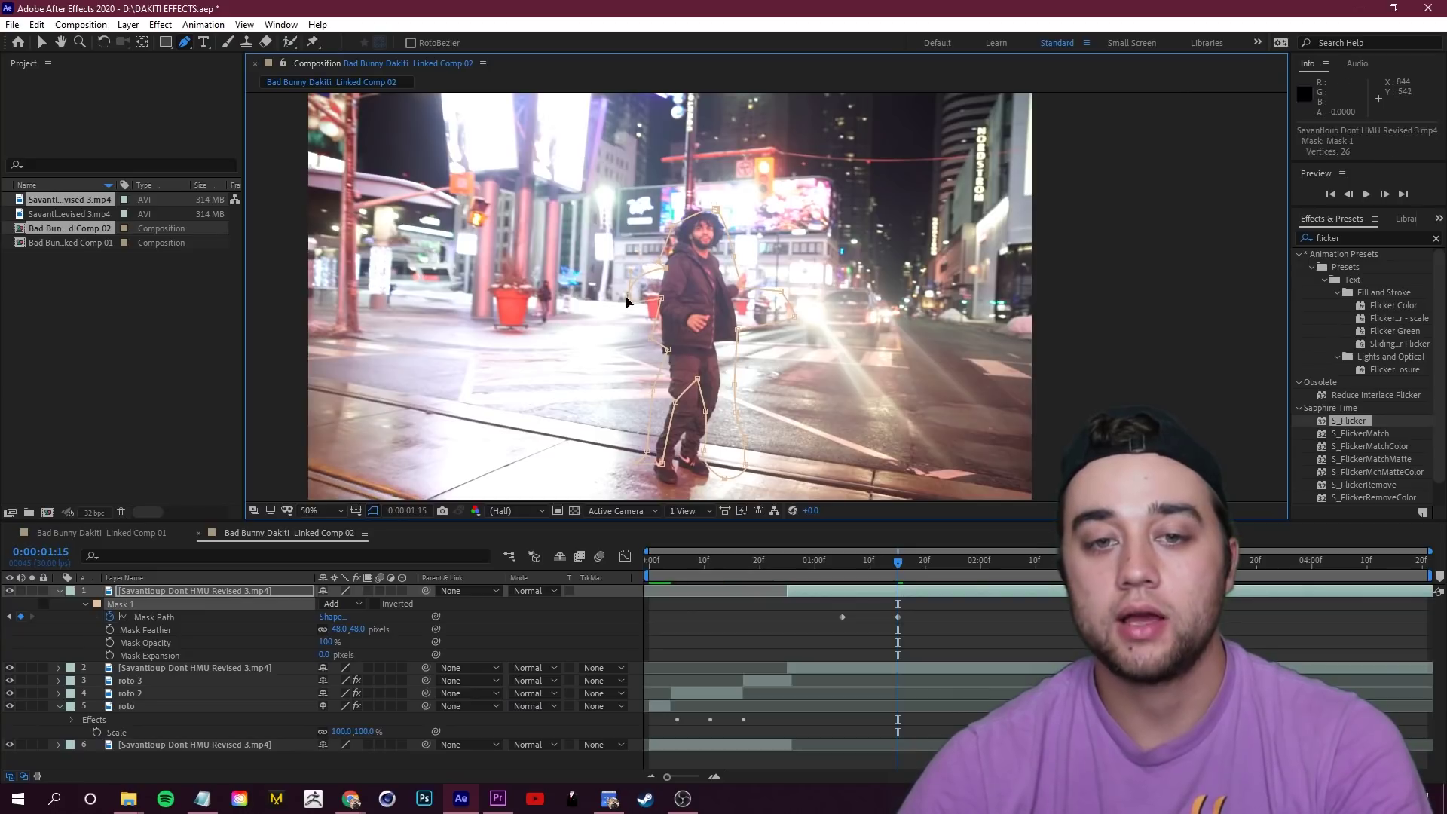
pyautogui.moveTo(781, 291); pyautogui.dragTo(748, 262)
# Find the Displacement Map effect and apply it to the masked top layer at 0:00:01:05.
pyautogui.write('j')
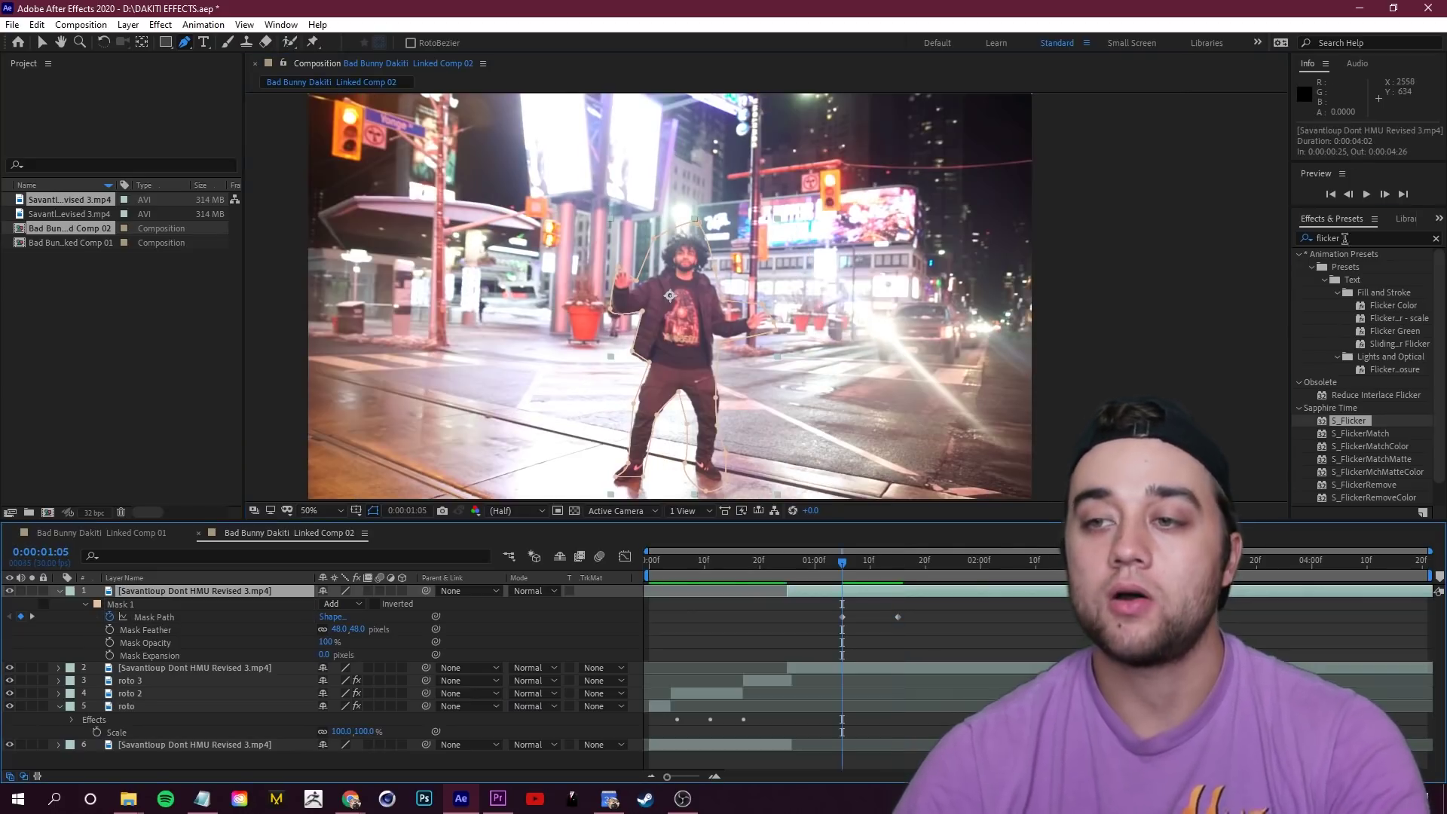
pyautogui.write('displaceme')
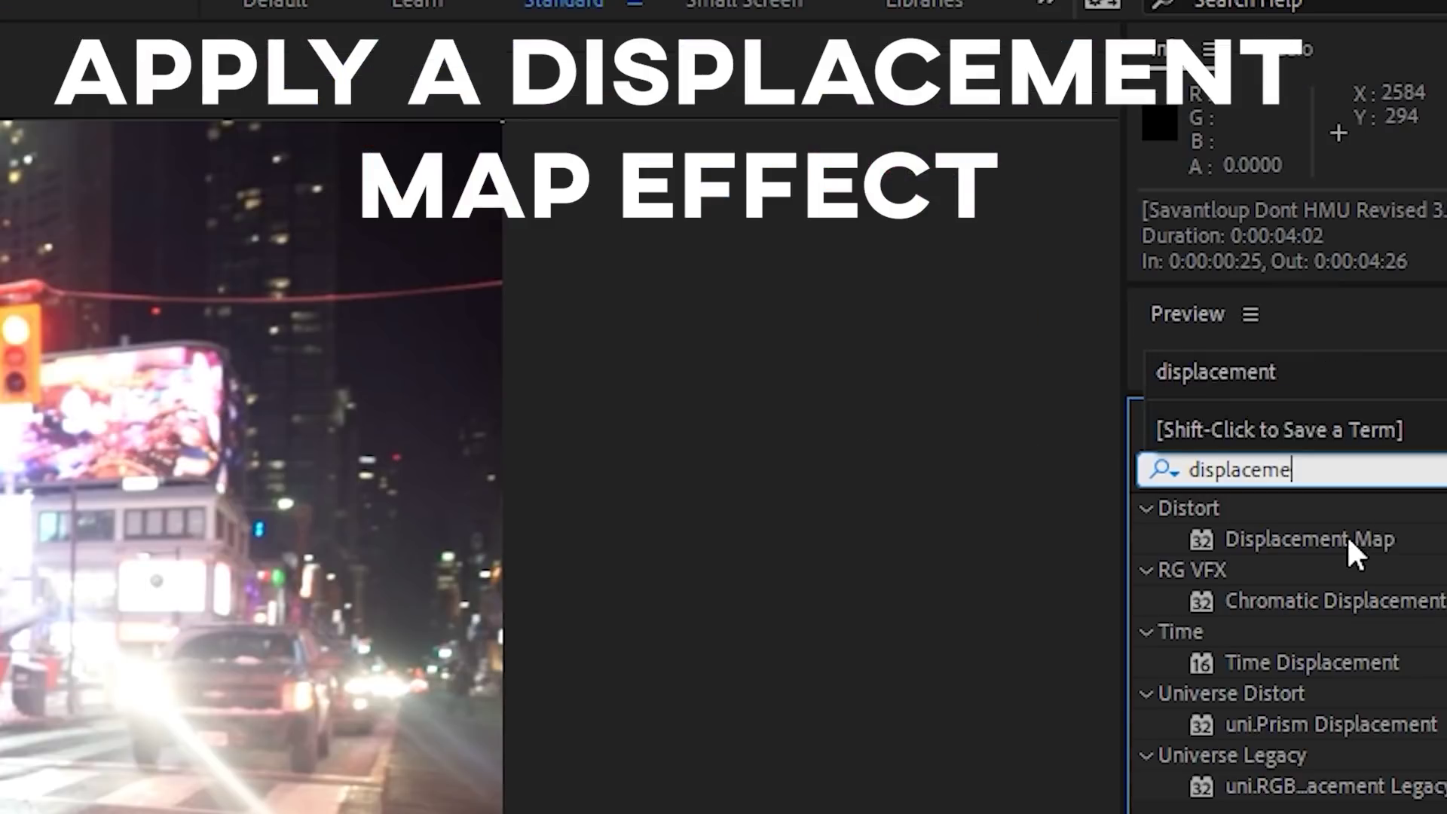
pyautogui.moveTo(1368, 268); pyautogui.dragTo(844, 595)
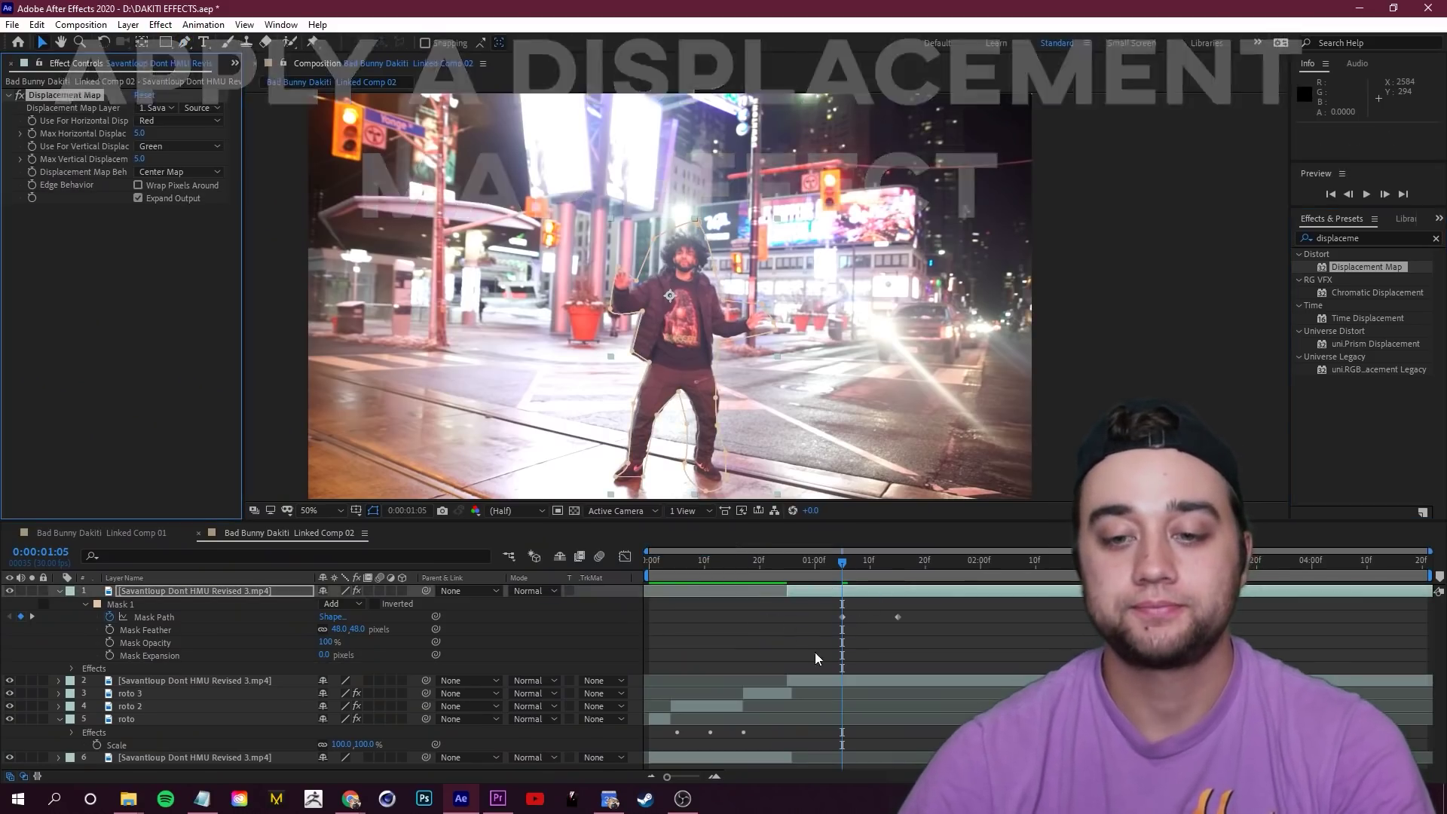
# Try different horizontal and vertical displacement amounts, undo them, and set Max Vertical Displacement to 0.
pyautogui.scroll(1, 830, 626)
pyautogui.click(147, 121)
pyautogui.click(101, 146)
pyautogui.moveTo(139, 133); pyautogui.dragTo(362, 186)
pyautogui.hotkey('ctrl', 'z')
pyautogui.moveTo(137, 161)
pyautogui.mouseDown()
pyautogui.moveTo(71, 151)
pyautogui.moveTo(137, 145)
pyautogui.mouseUp()
pyautogui.hotkey('ctrl', 'z')
pyautogui.press('Return')
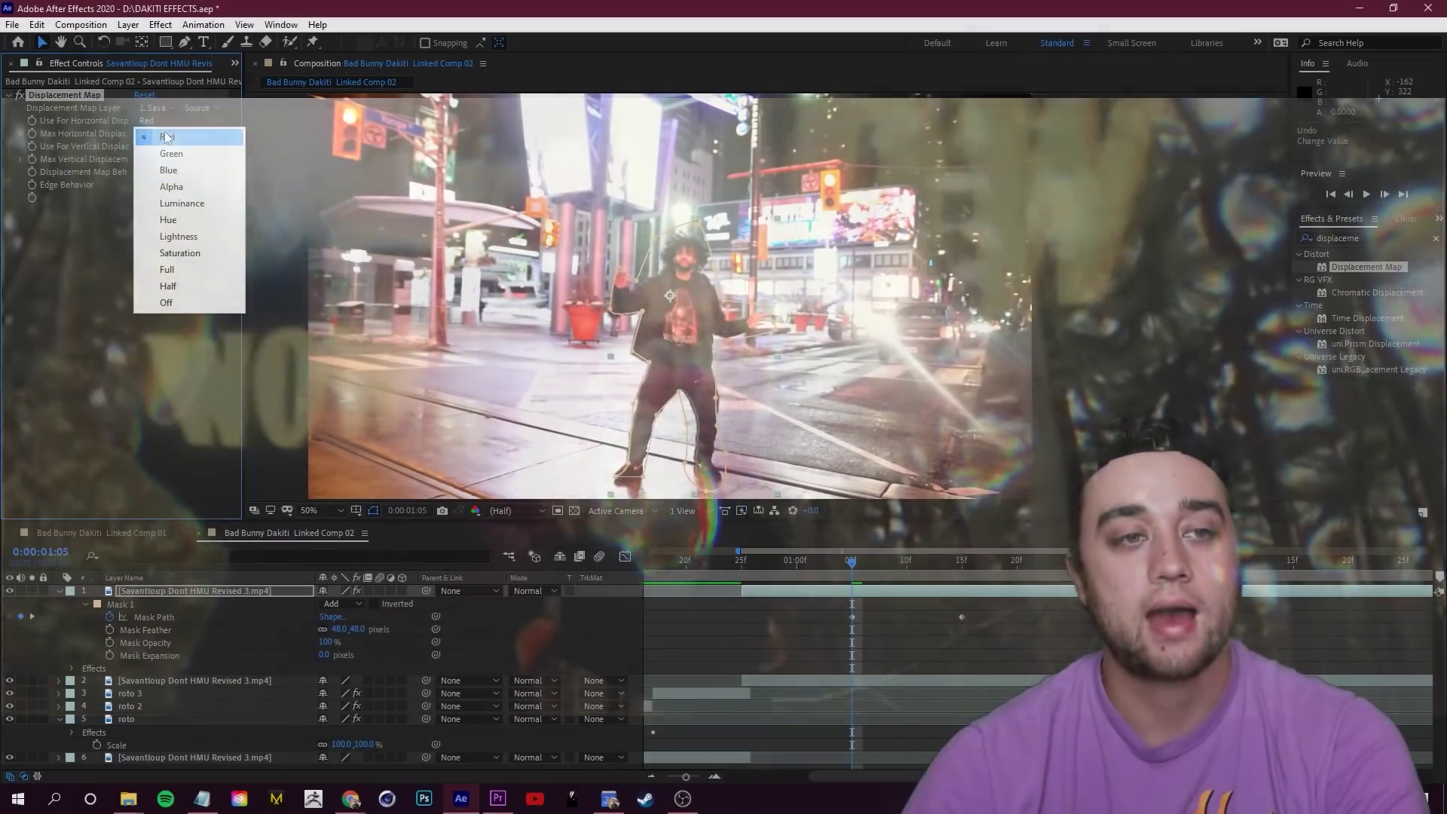
# Try Hue, then use Lightness for horizontal displacement, and set Max Horizontal Displacement to 0 at 0:00:01:05.
pyautogui.click(168, 219)
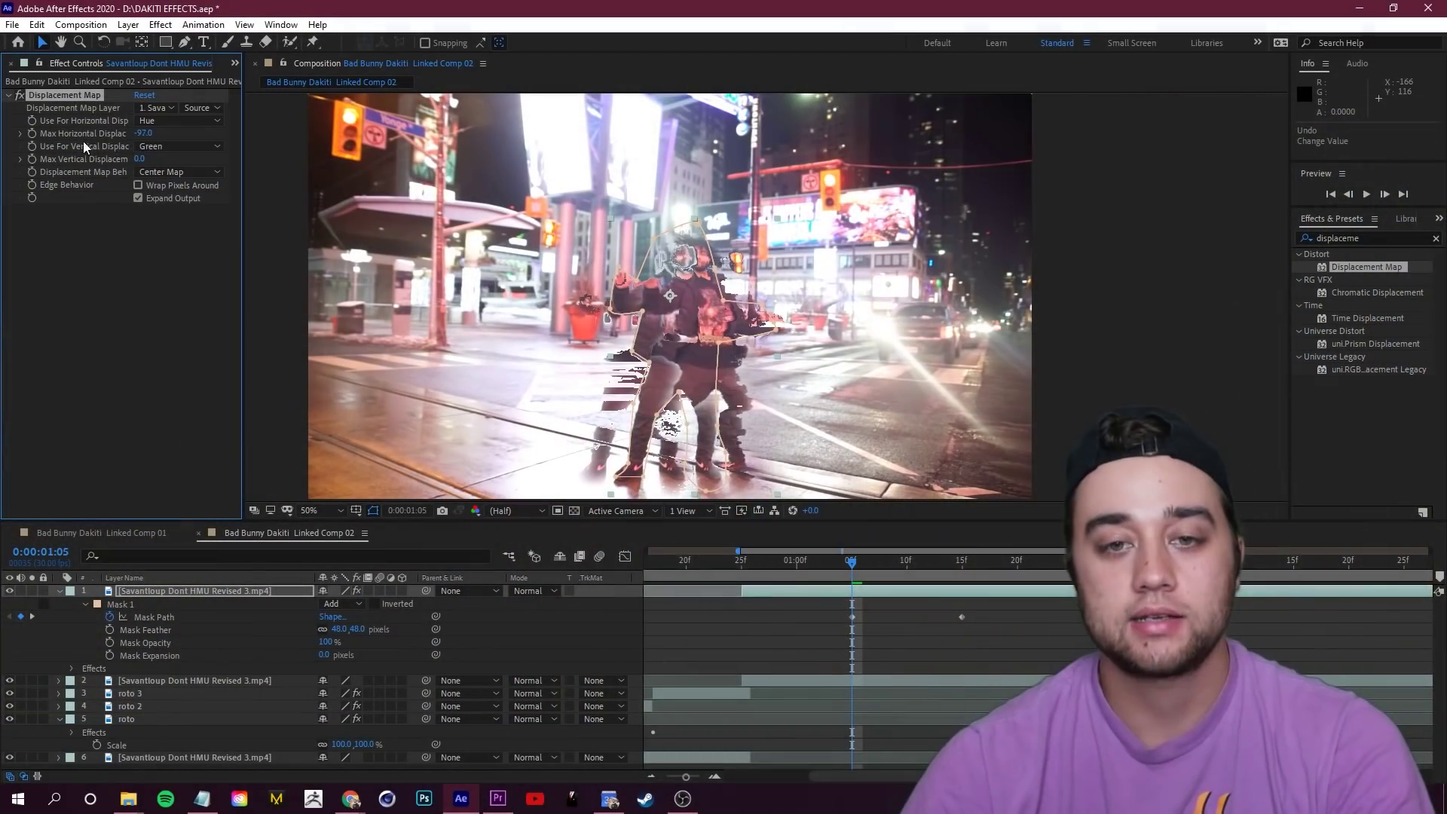
pyautogui.click(154, 148)
pyautogui.click(184, 247)
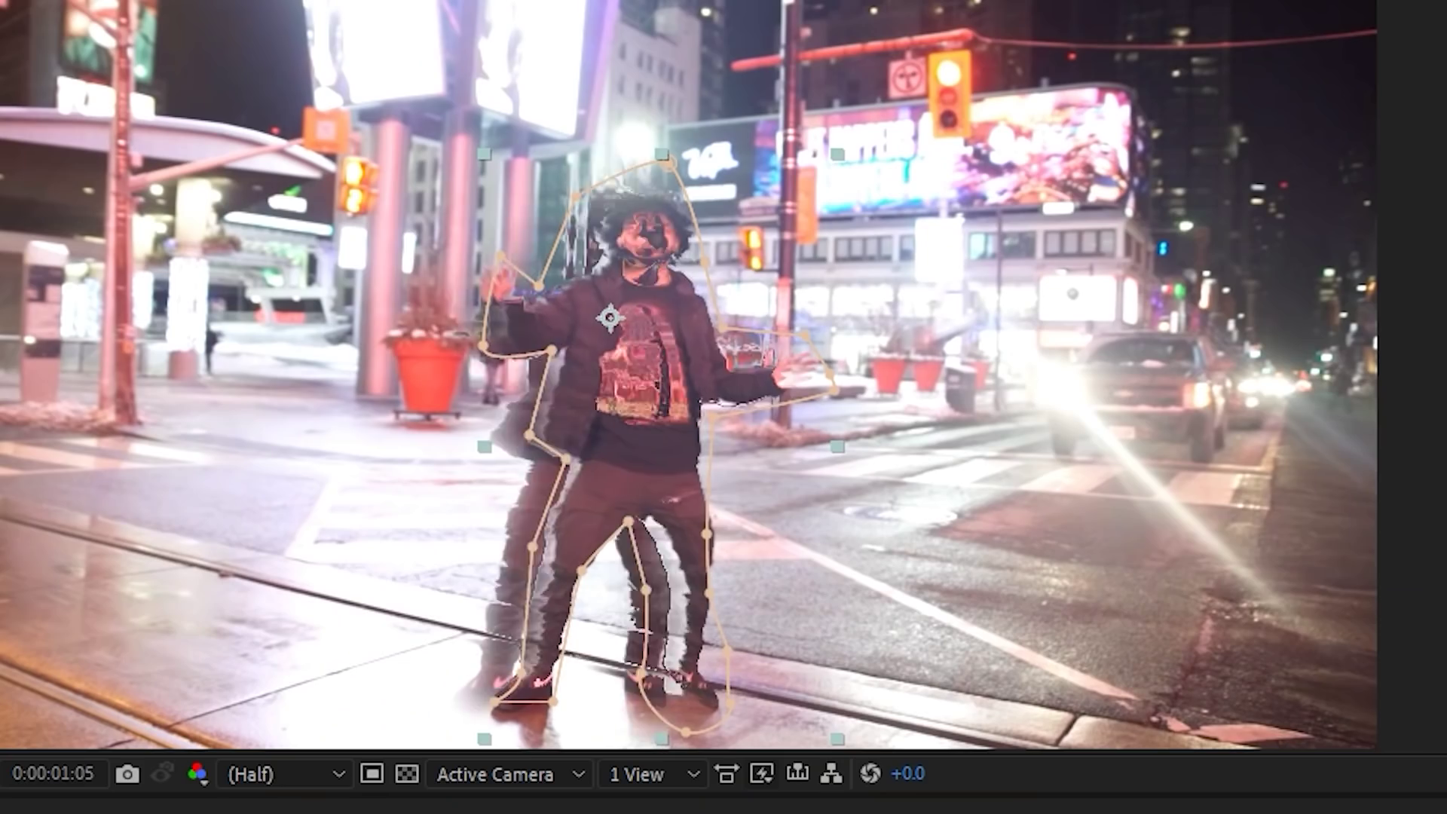
pyautogui.moveTo(143, 133); pyautogui.dragTo(98, 133)
pyautogui.hotkey('ctrl', 'z')
pyautogui.click(142, 134)
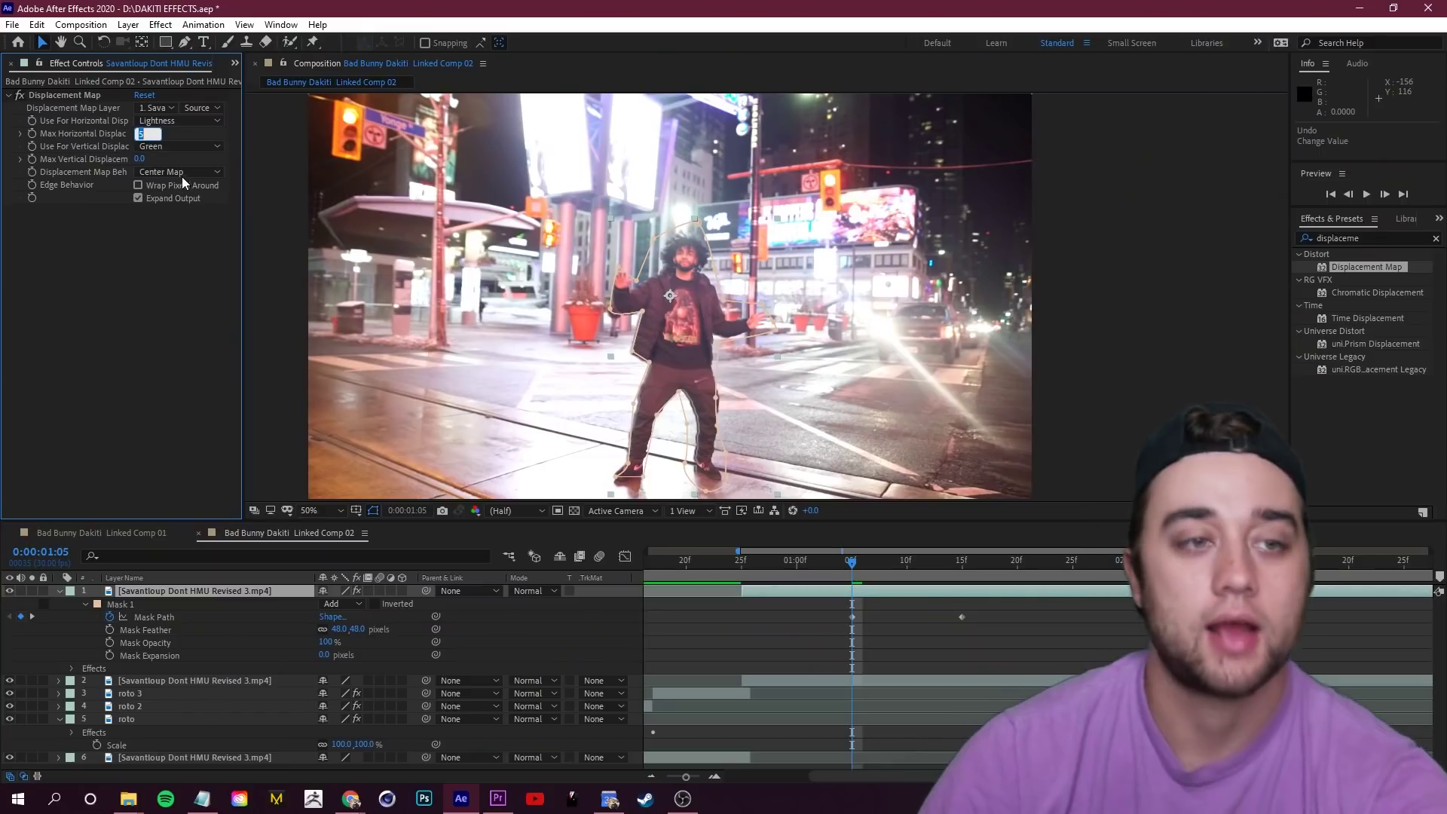
# At 0:00:01:10, set Max Horizontal Displacement to -101 and the mask feather to 65 pixels.
pyautogui.press('pagedown')
pyautogui.press('pagedown')
pyautogui.press('pagedown')
pyautogui.press('pagedown')
pyautogui.press('pagedown')
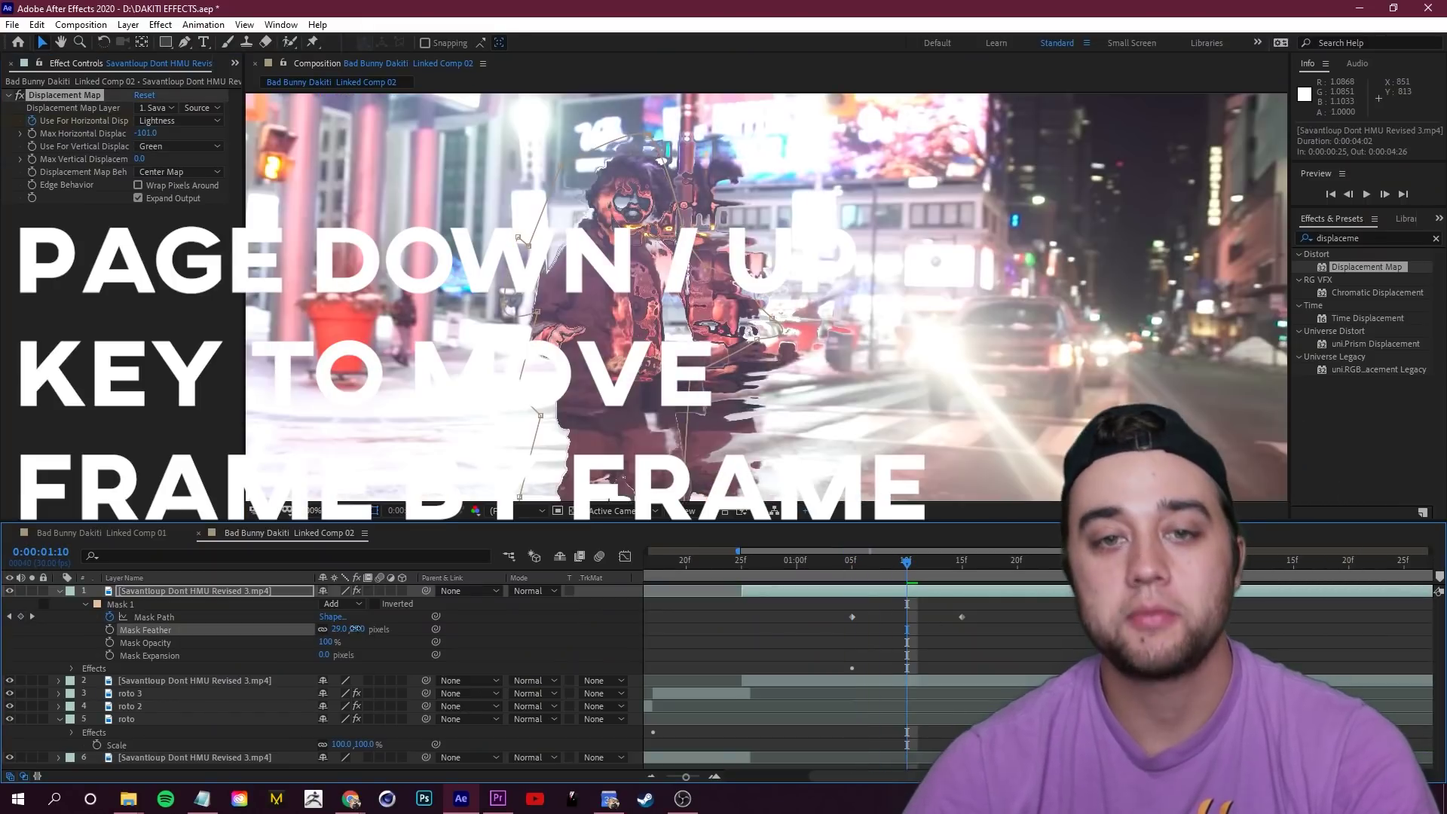
pyautogui.moveTo(355, 629); pyautogui.dragTo(310, 628)
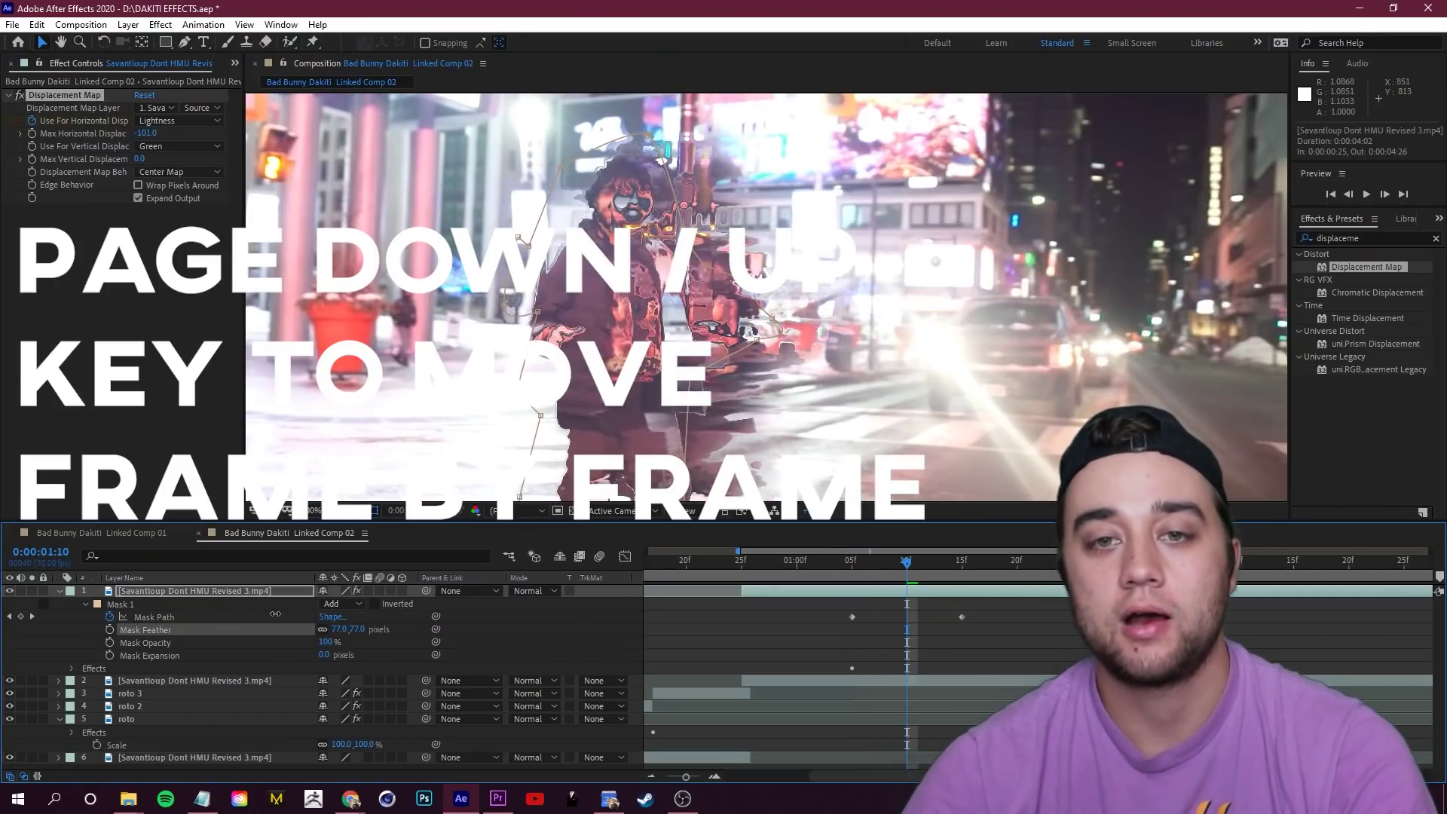
# Advance to 0:00:01:13, use Blue for horizontal displacement and try a Max Horizontal Displacement of 0.
pyautogui.press('pagedown')
pyautogui.press('pagedown')
pyautogui.press('pagedown')
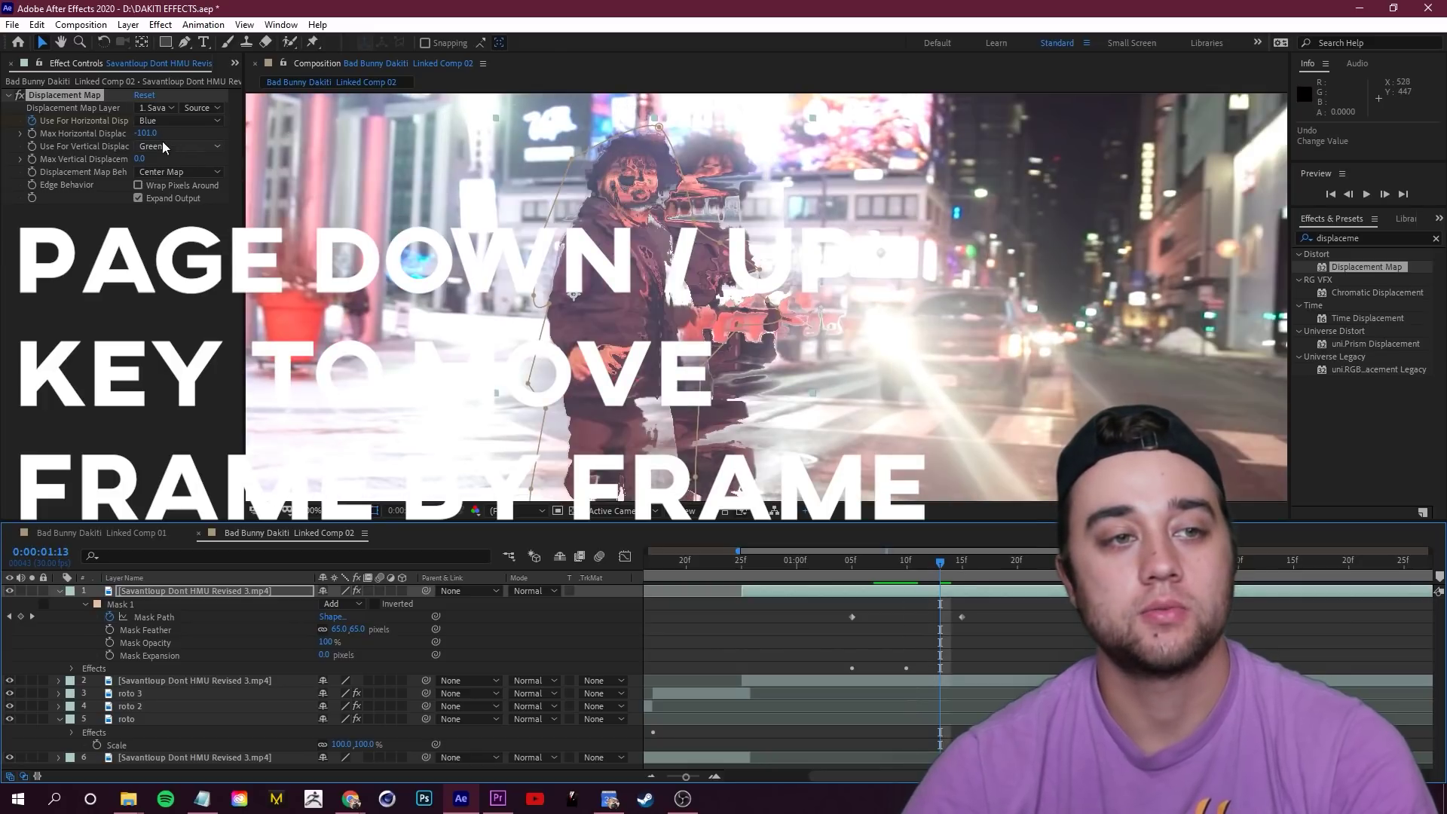
pyautogui.click(149, 133)
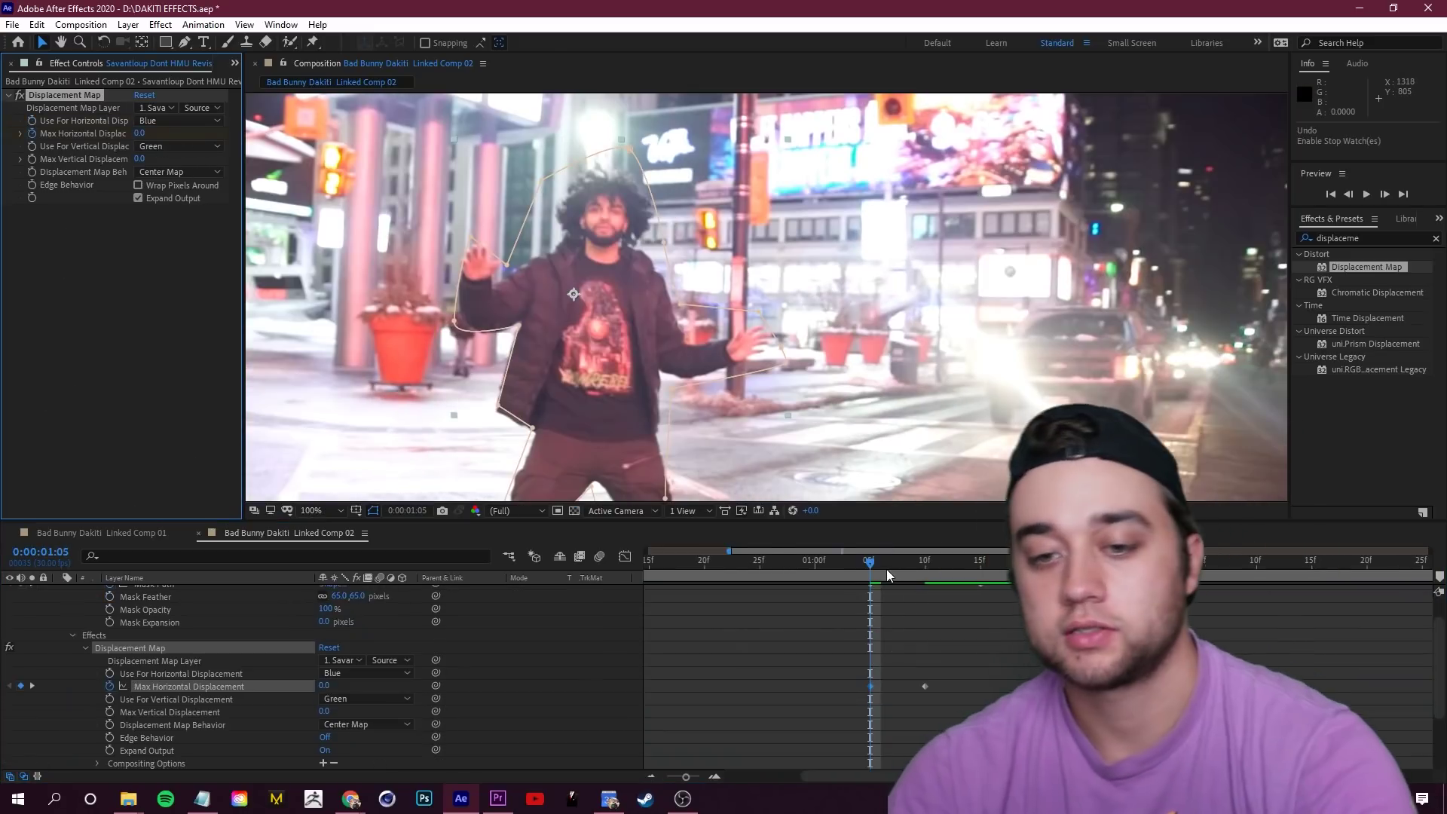
# Keyframe Max Horizontal Displacement to 0 at 0:00:01:17.
pyautogui.moveTo(887, 568); pyautogui.dragTo(1002, 578)
pyautogui.click(143, 134)
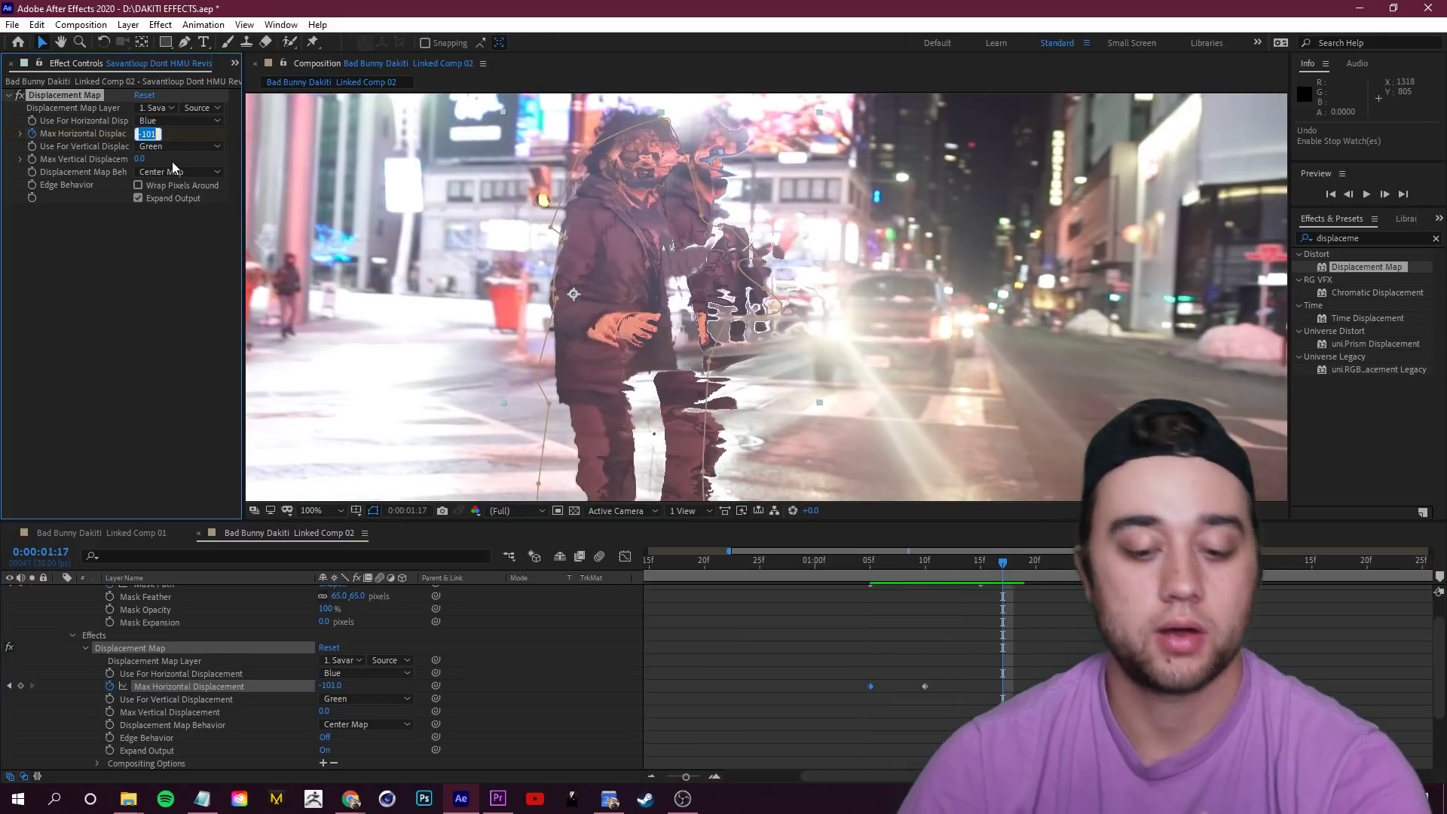
pyautogui.write('0')
pyautogui.press('Return')
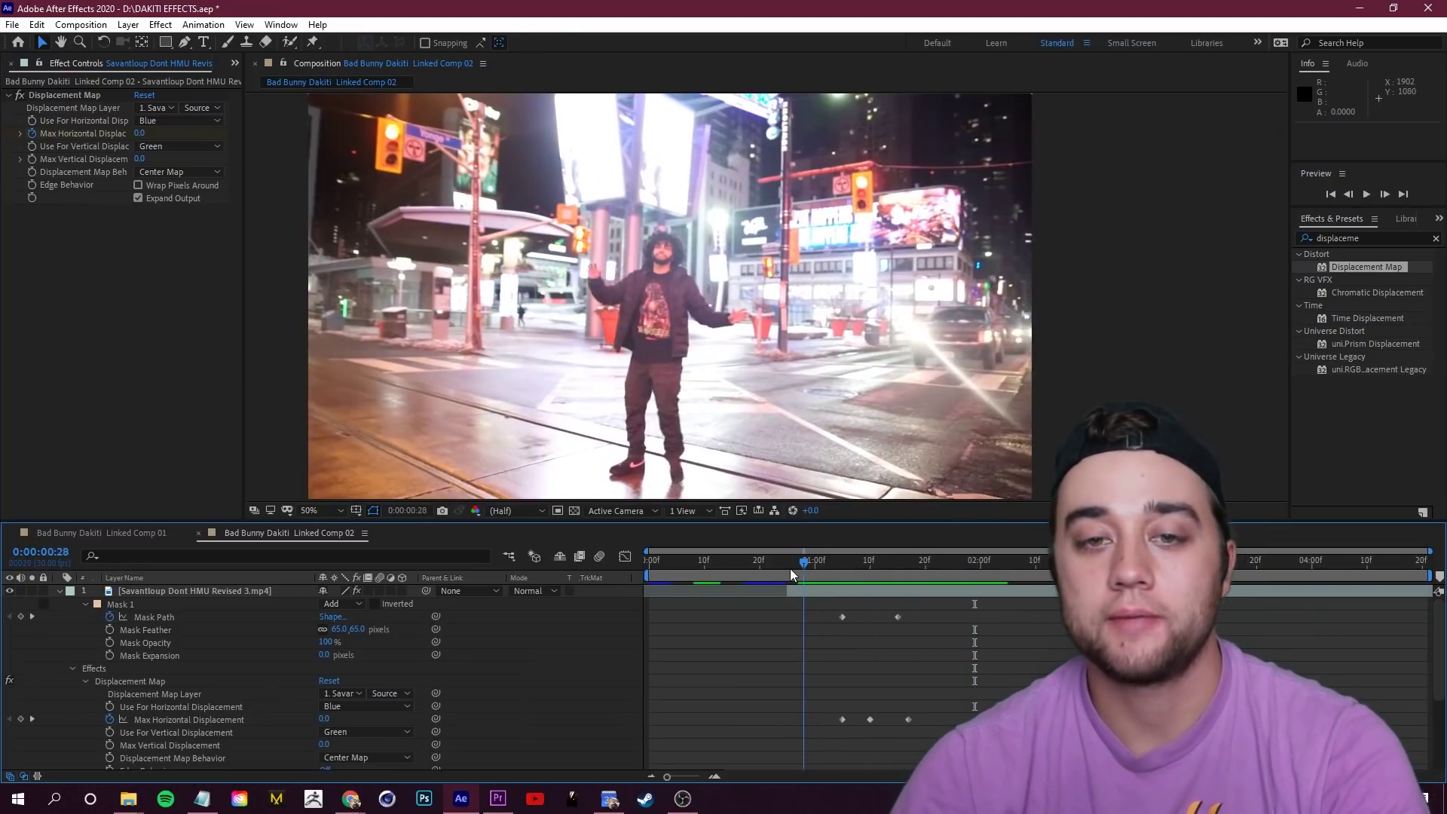
# Play back the displacement animation from about 0:00:00:28 and check the preview resolution setting.
pyautogui.press('space')
pyautogui.click(516, 510)
pyautogui.click(505, 524)
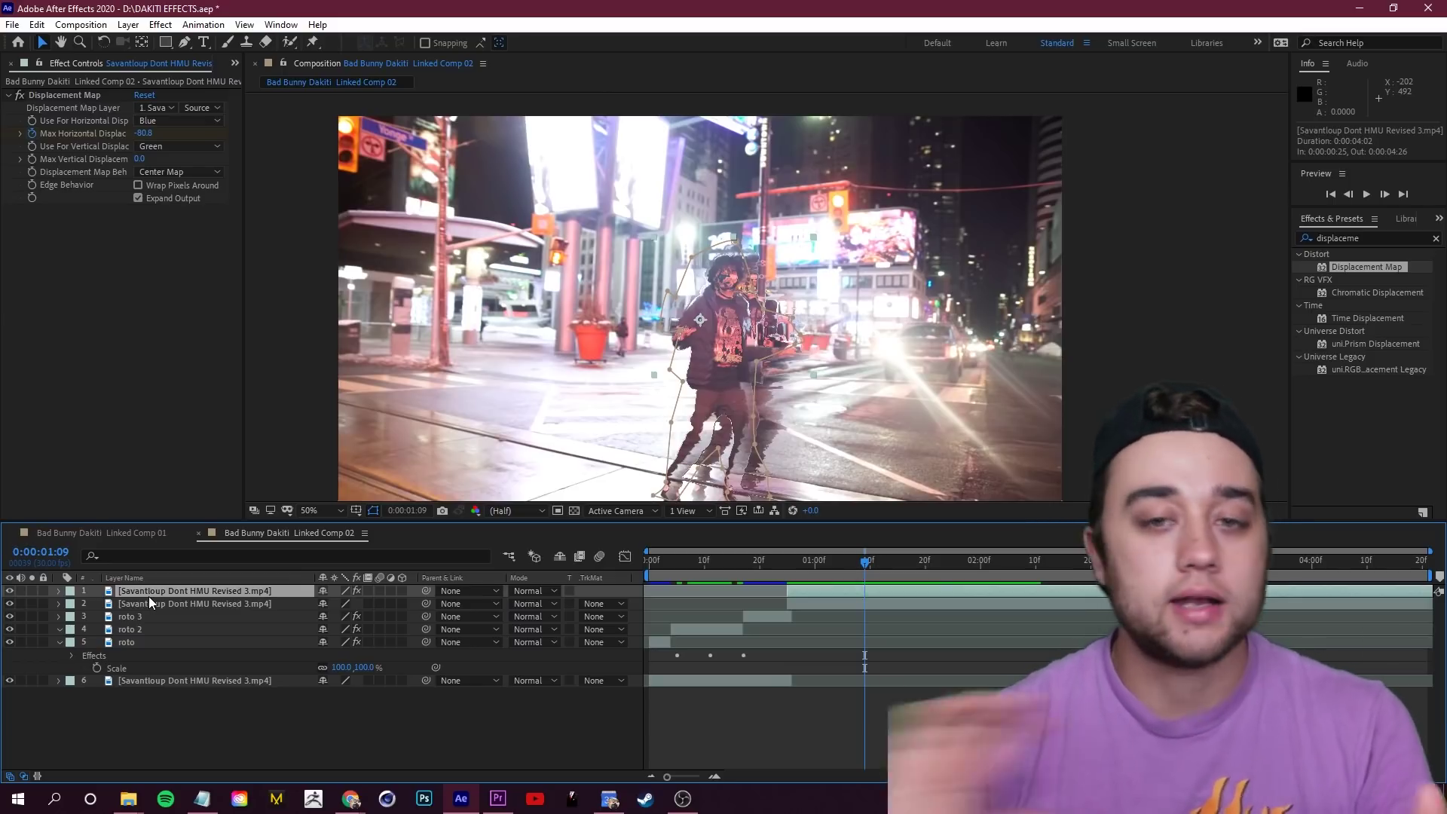
# Expand the top layer's properties, turn off its Displacement Map effect and collapse the effect's settings.
pyautogui.click(60, 591)
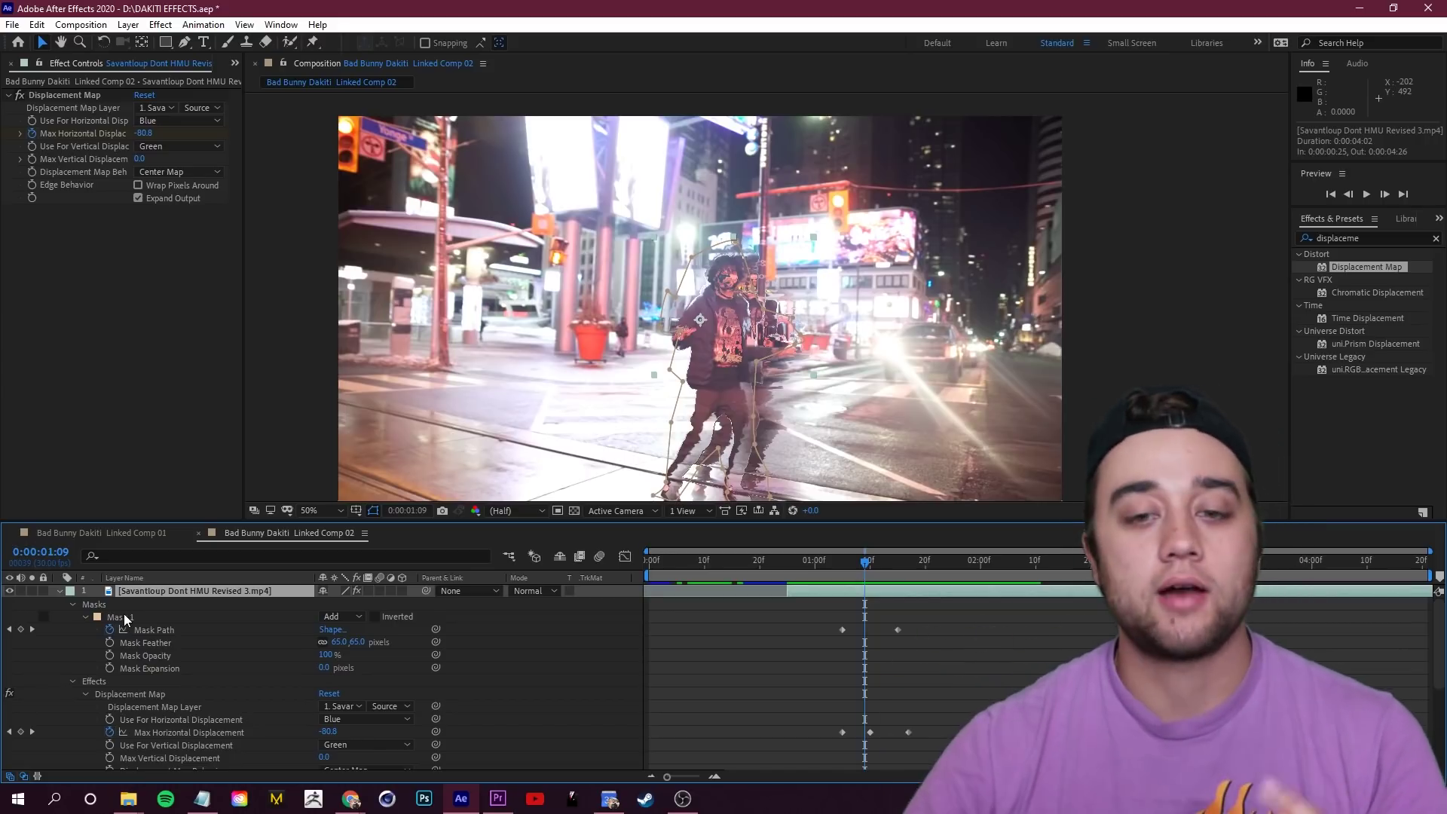
pyautogui.scroll(2, 647, 312)
pyautogui.click(19, 95)
pyautogui.click(8, 95)
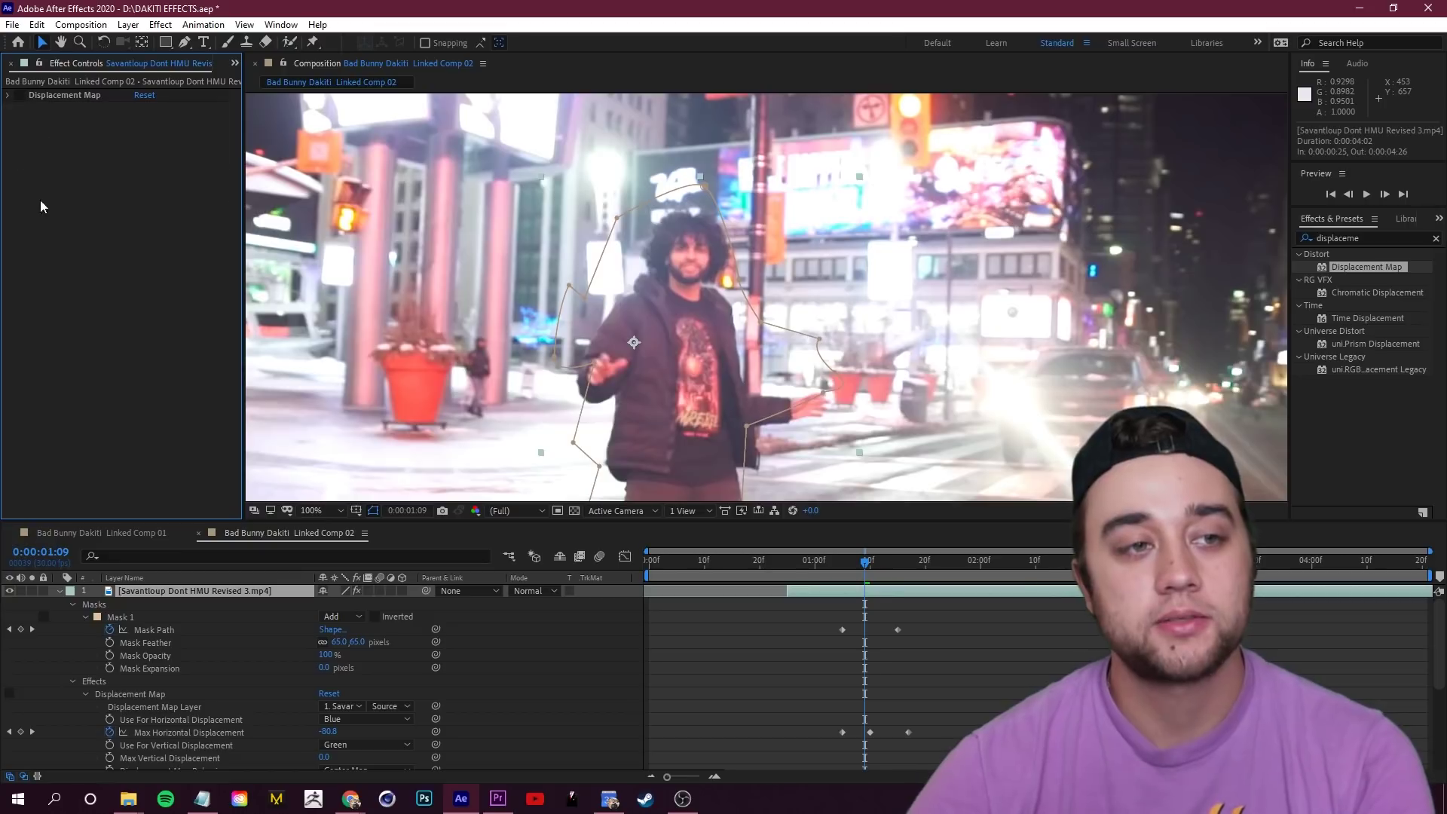
# Return to 0:00:01:05 and search the effects for "displacer".
pyautogui.moveTo(850, 575); pyautogui.dragTo(845, 576)
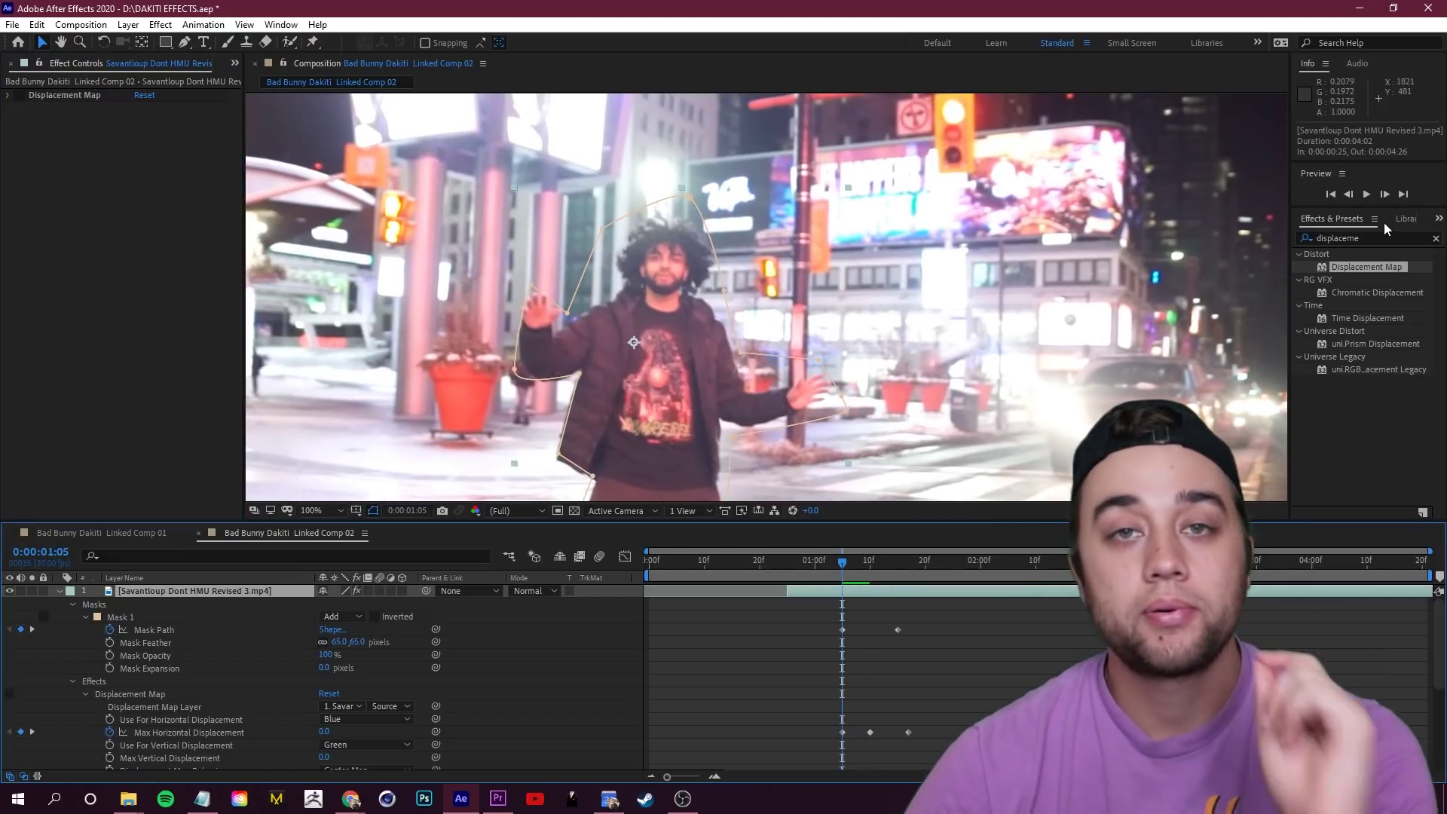
pyautogui.moveTo(1385, 223); pyautogui.dragTo(1375, 313)
pyautogui.write('d')
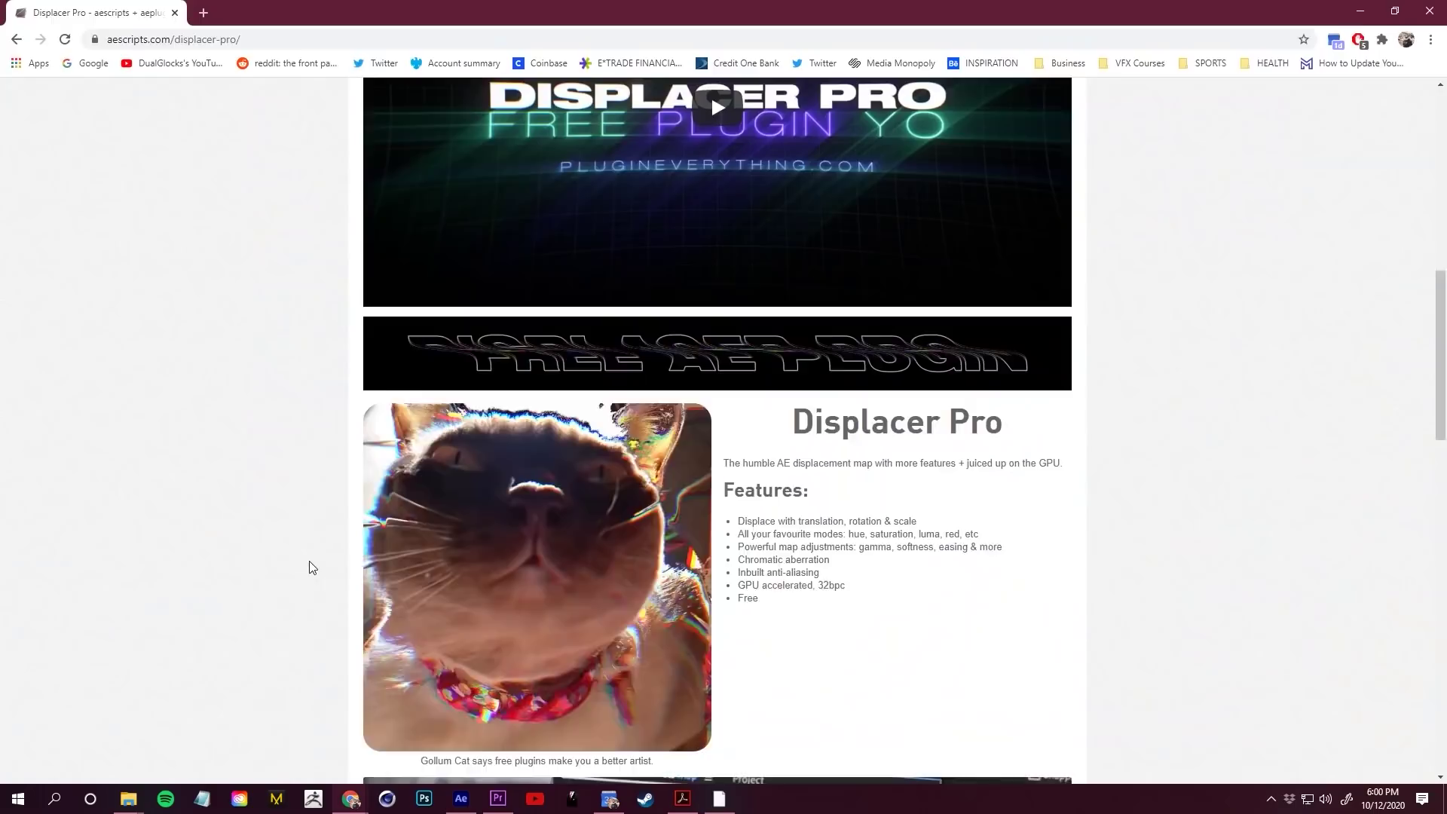
# Switch to the browser and look through the Displacer Pro plugin page on aescripts.com, including its feature list.
pyautogui.scroll(8, 300, 553)
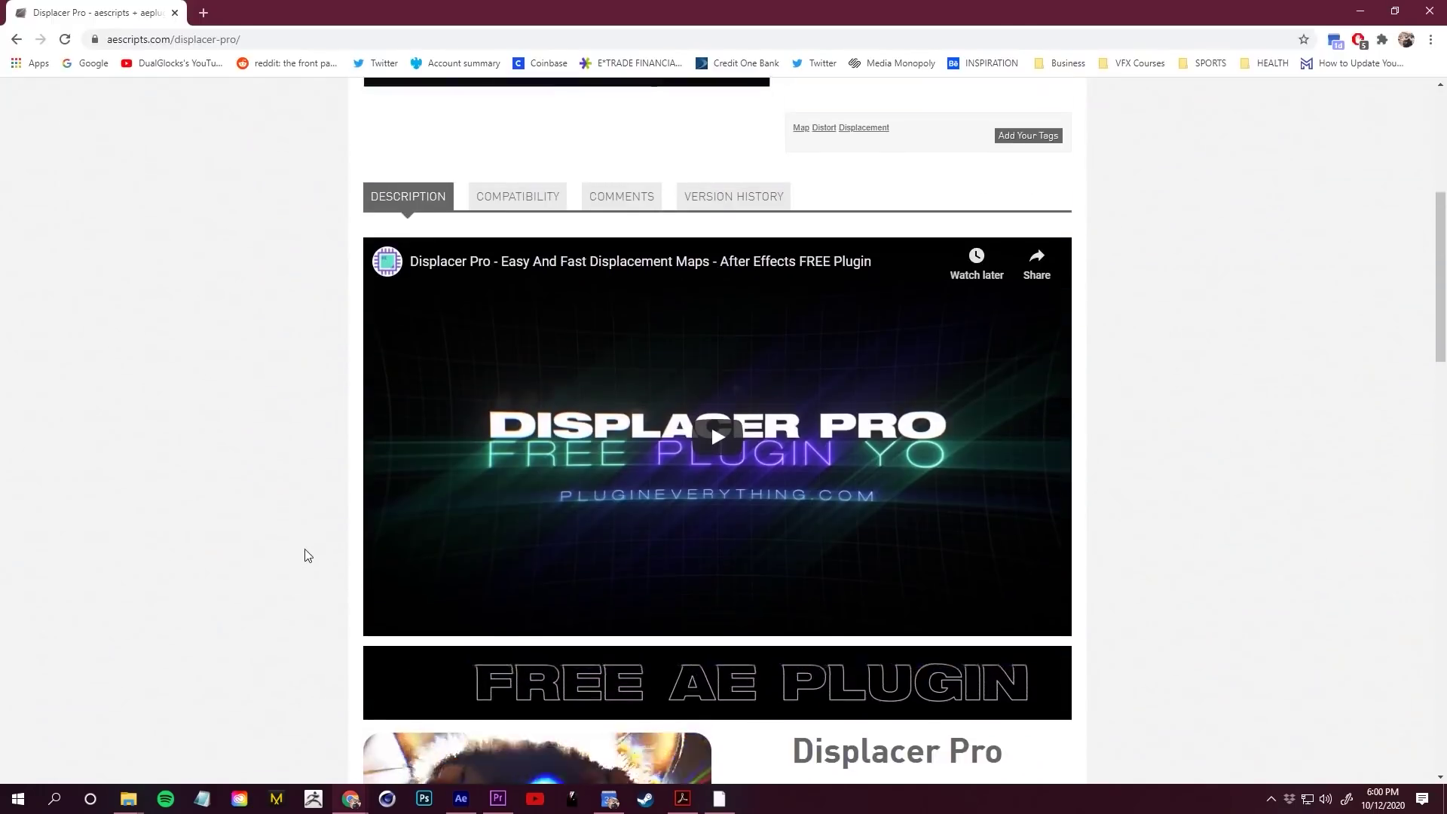
pyautogui.scroll(-8, 293, 553)
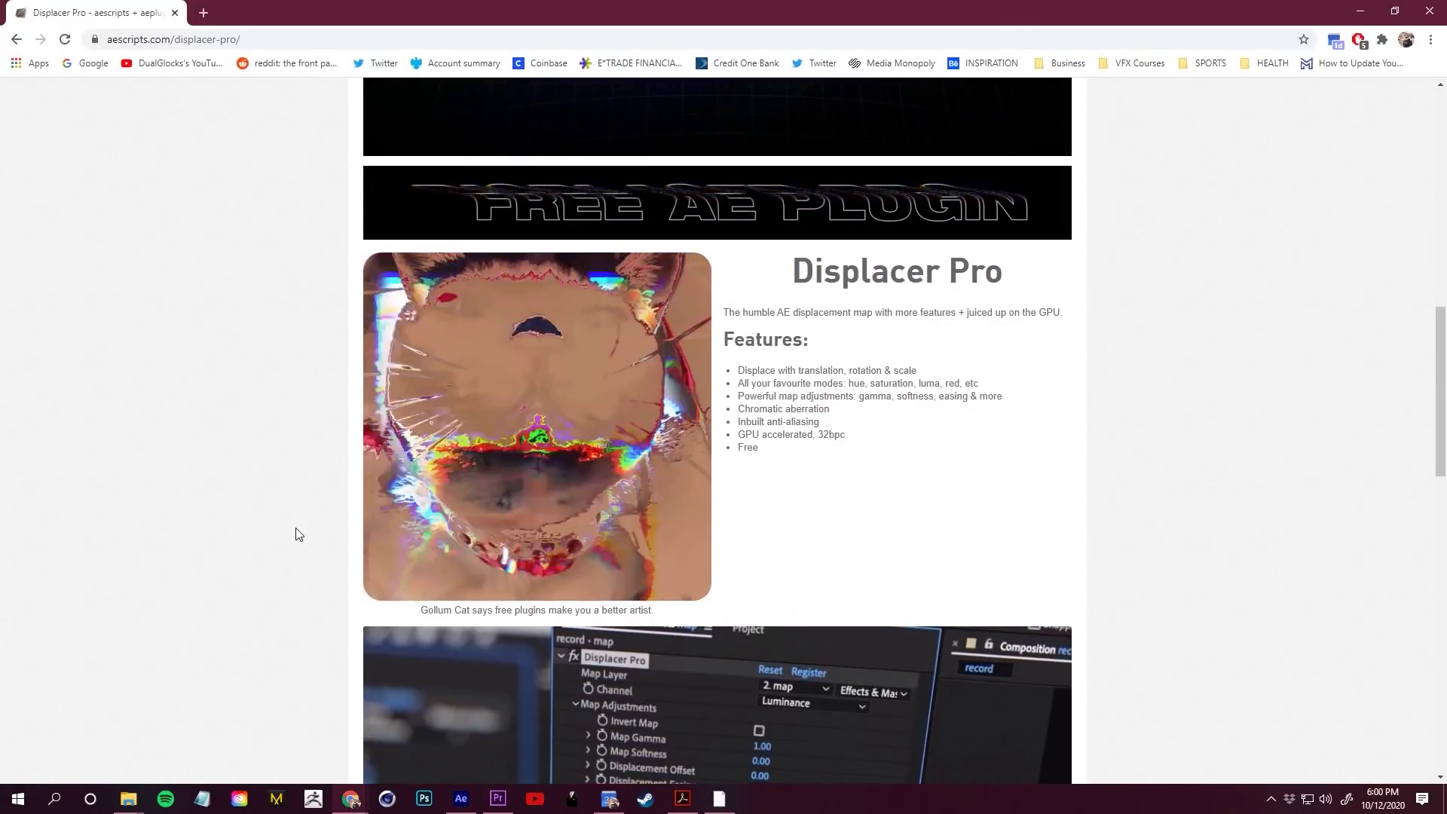
pyautogui.scroll(5, 256, 528)
pyautogui.scroll(7, 251, 525)
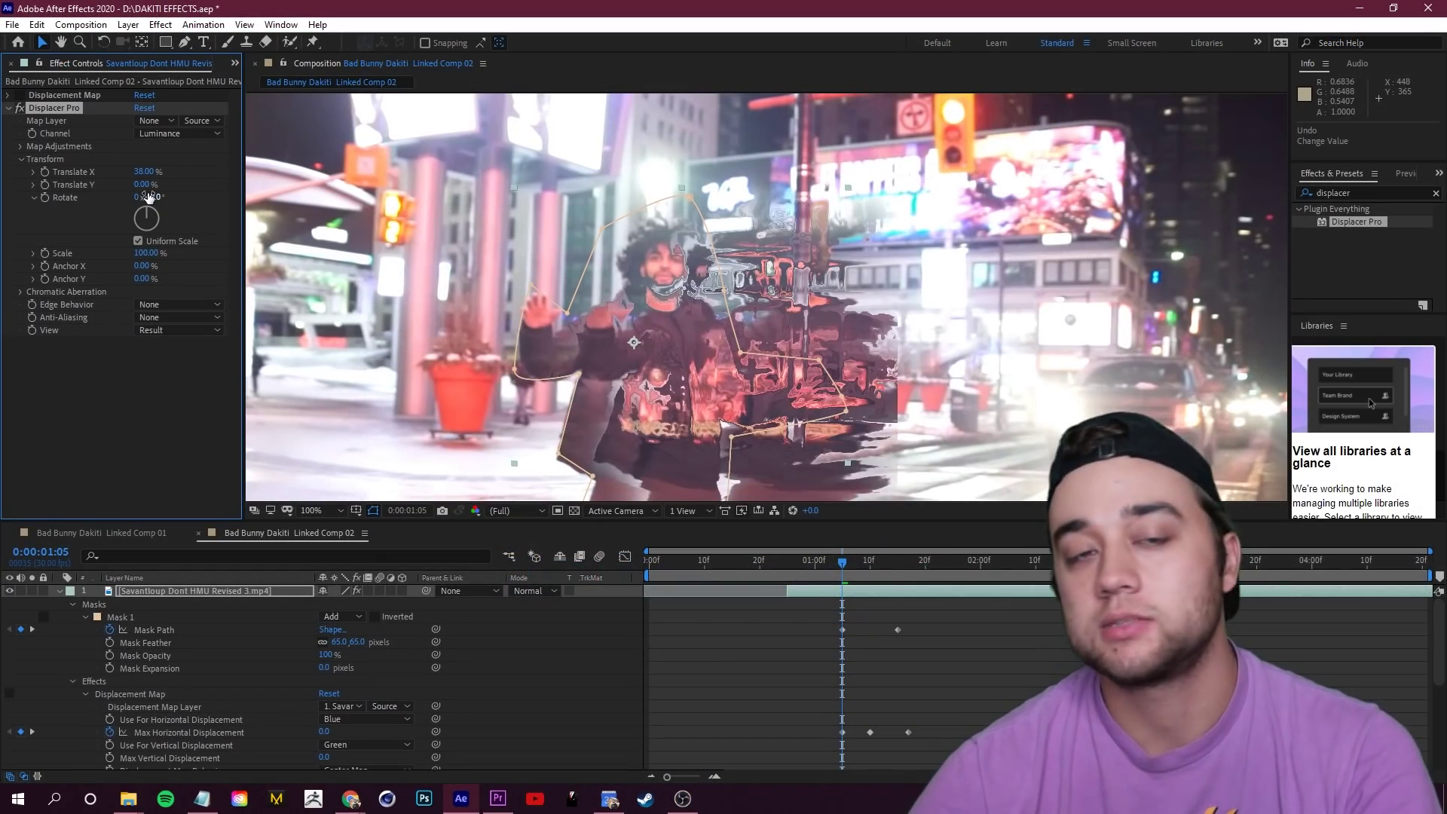
# Back in After Effects, try a Displacer Pro Scale of about 159% on the masked layer and undo it.
pyautogui.moveTo(142, 261); pyautogui.dragTo(183, 249)
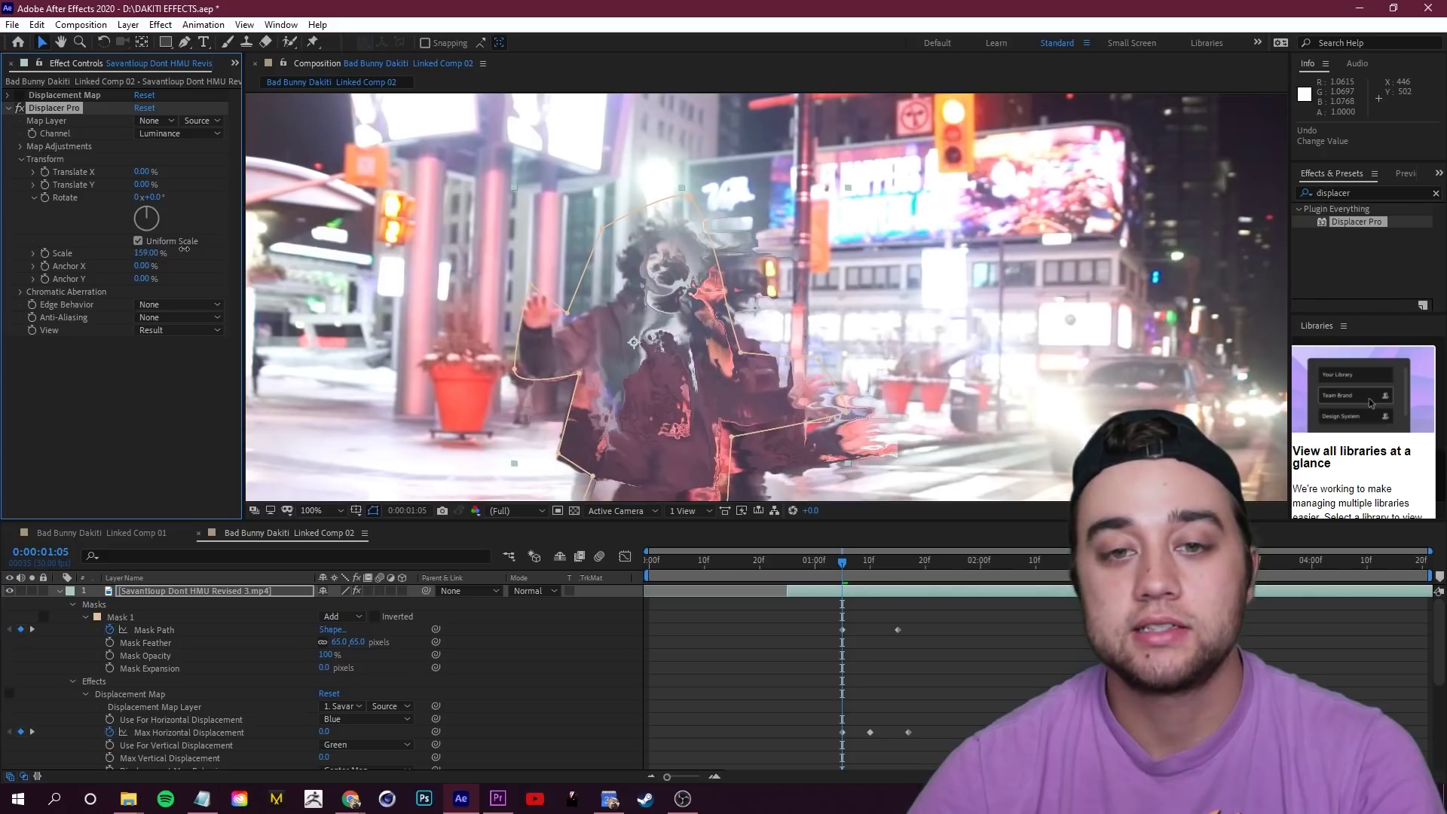
pyautogui.hotkey('ctrl', 'z')
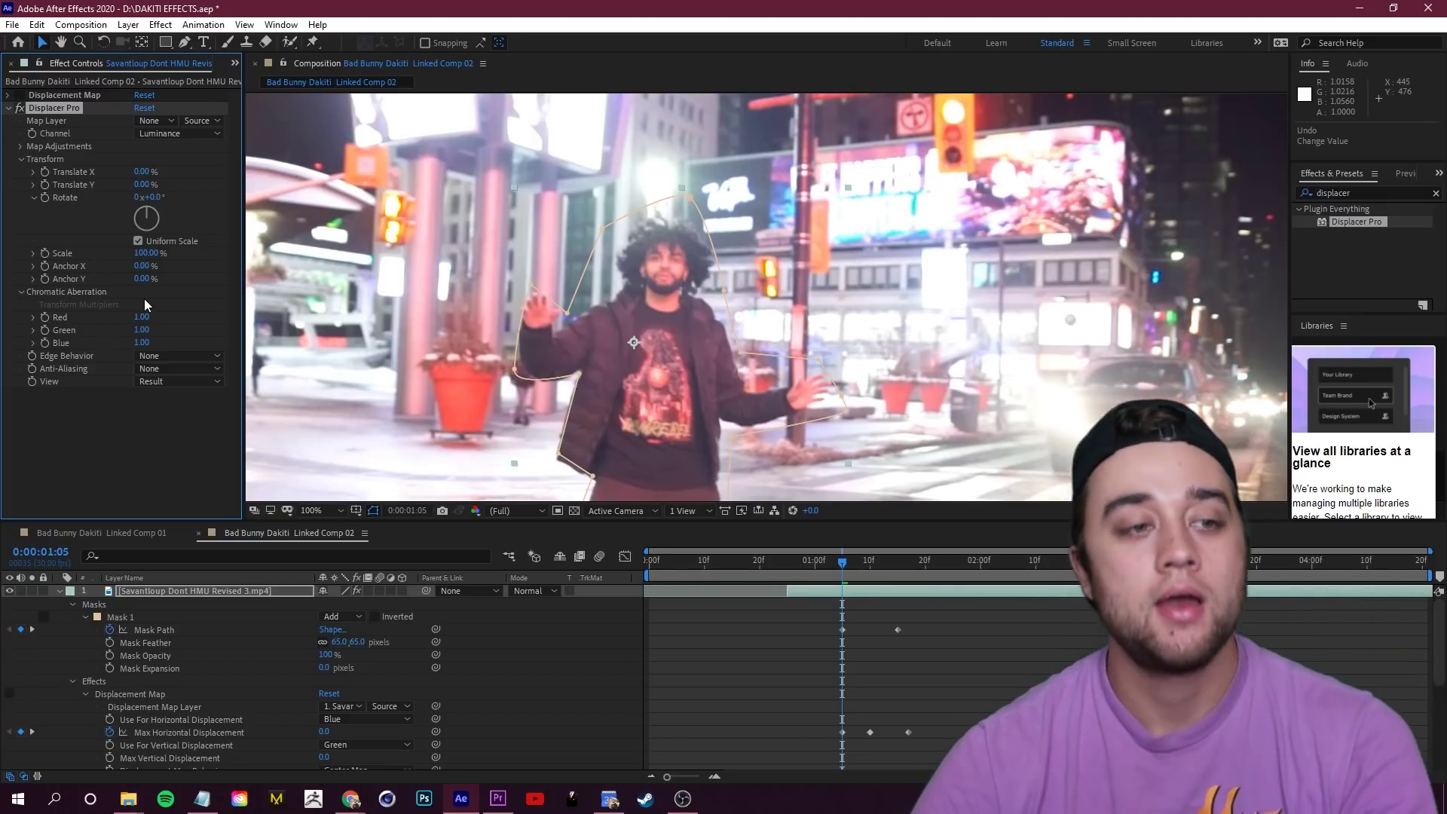
# Set Displacer Pro's Chromatic Aberration to Red 1.43 and Blue 1.58.
pyautogui.moveTo(141, 316); pyautogui.dragTo(172, 316)
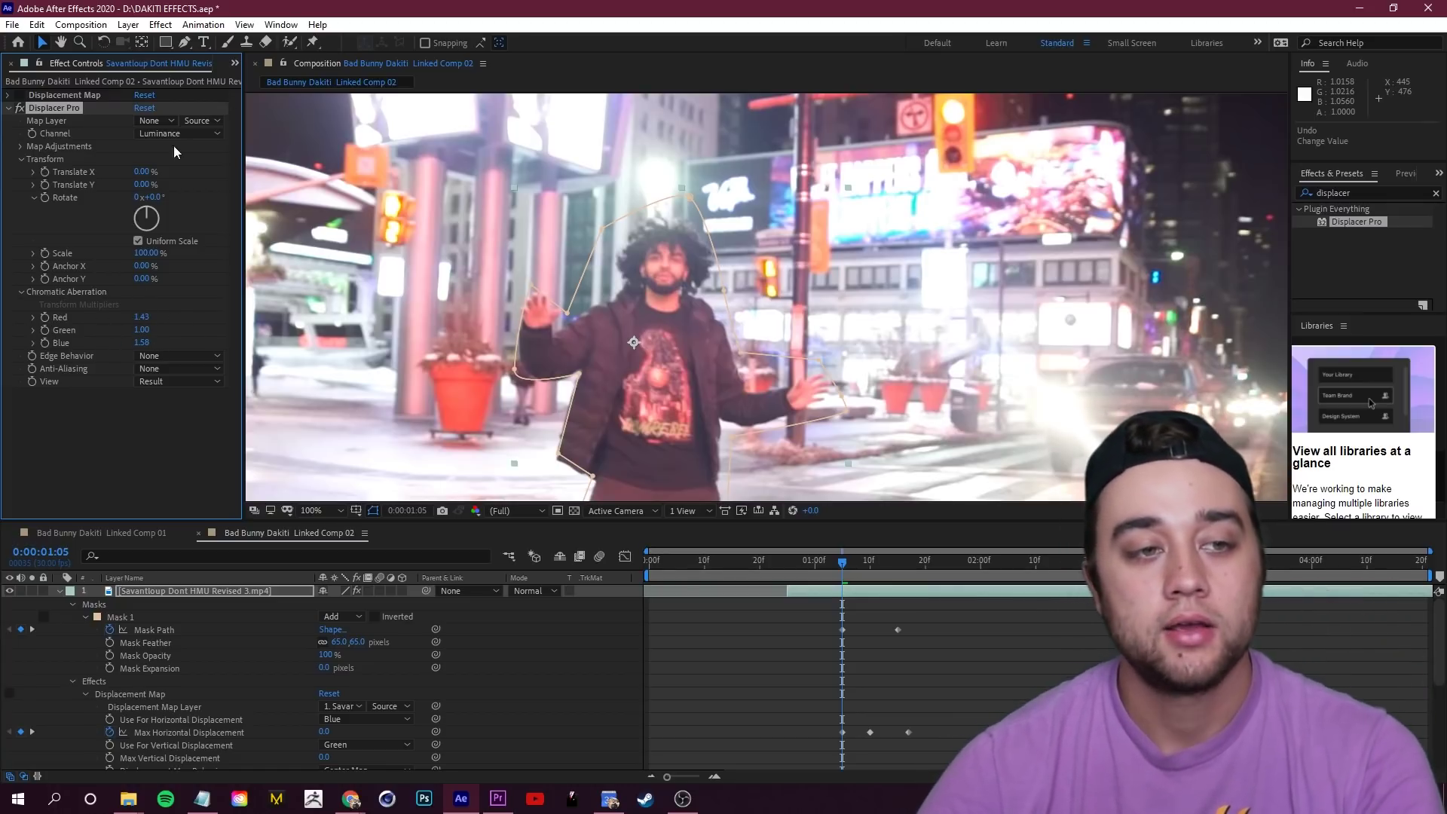
# Enable keyframing for Displacer Pro's Translate X and Rotate at 0:00:01:05 and advance a few frames.
pyautogui.moveTo(143, 172); pyautogui.dragTo(142, 212)
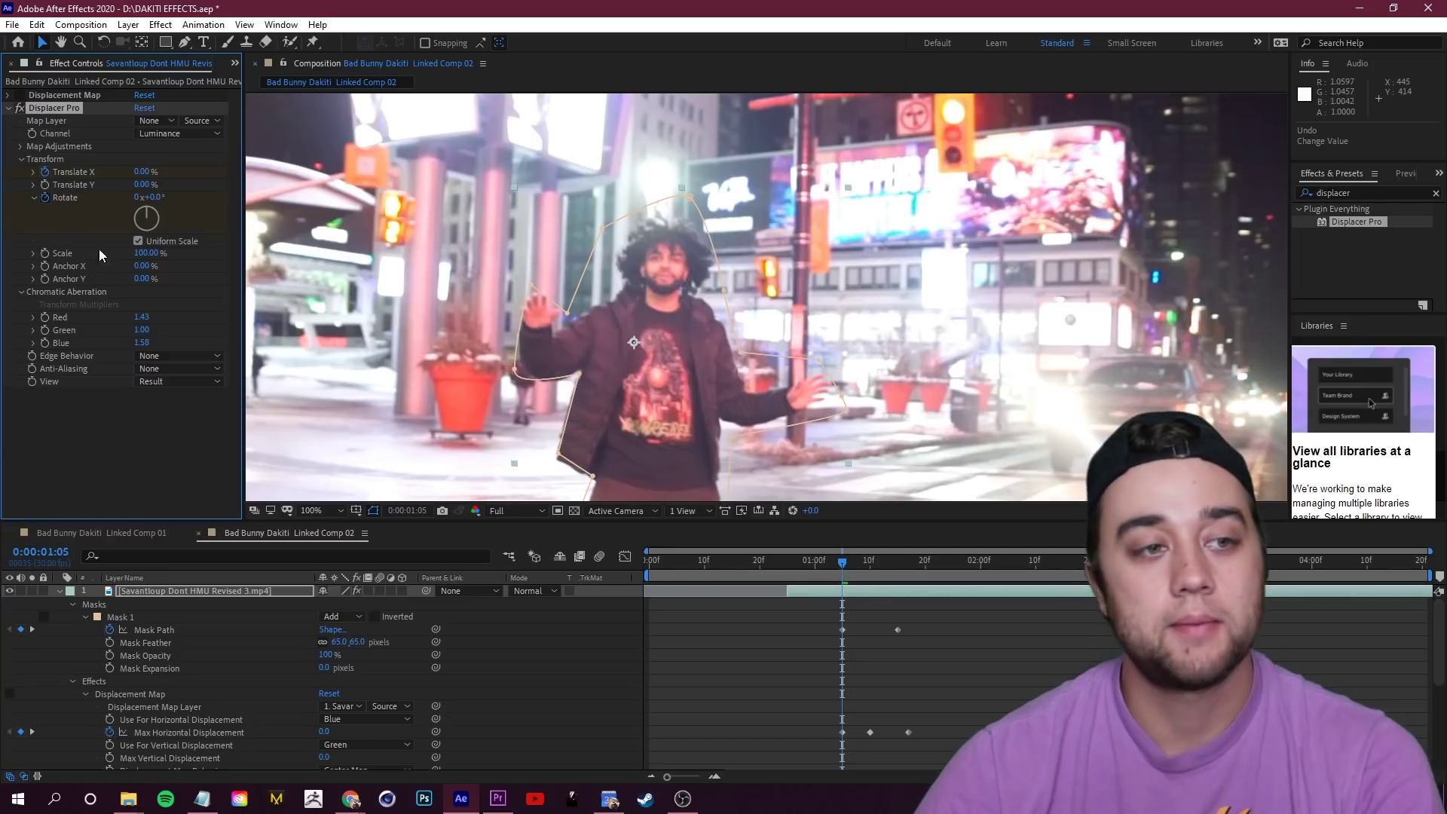
pyautogui.moveTo(849, 564)
pyautogui.mouseDown()
pyautogui.moveTo(903, 570)
pyautogui.moveTo(876, 570)
pyautogui.mouseUp()
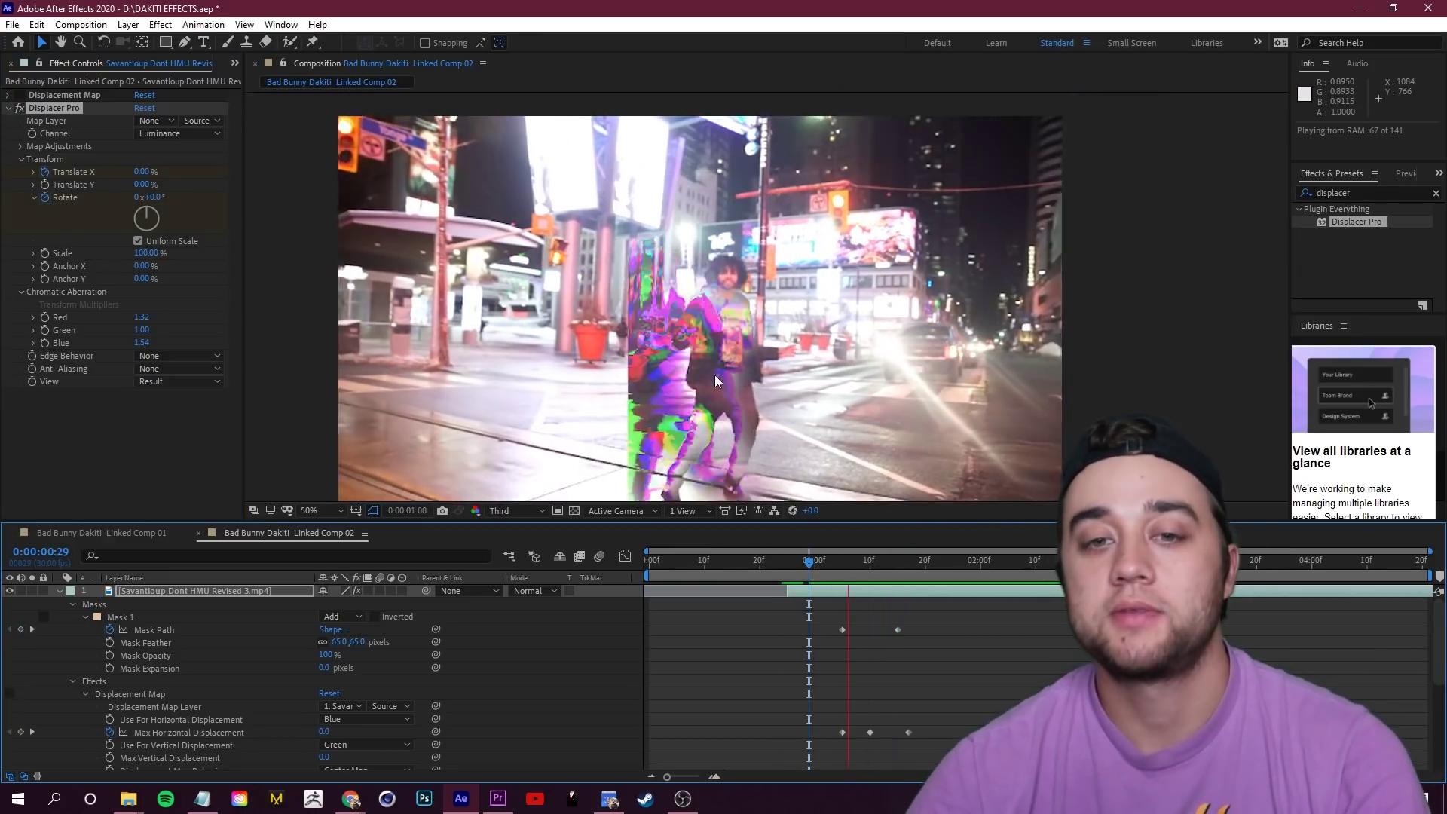
# Play back the section around 0:00:01:04 to check the chromatic distortion on the masked figure.
pyautogui.moveTo(892, 575); pyautogui.dragTo(835, 576)
pyautogui.click(923, 599)
pyautogui.press('space')
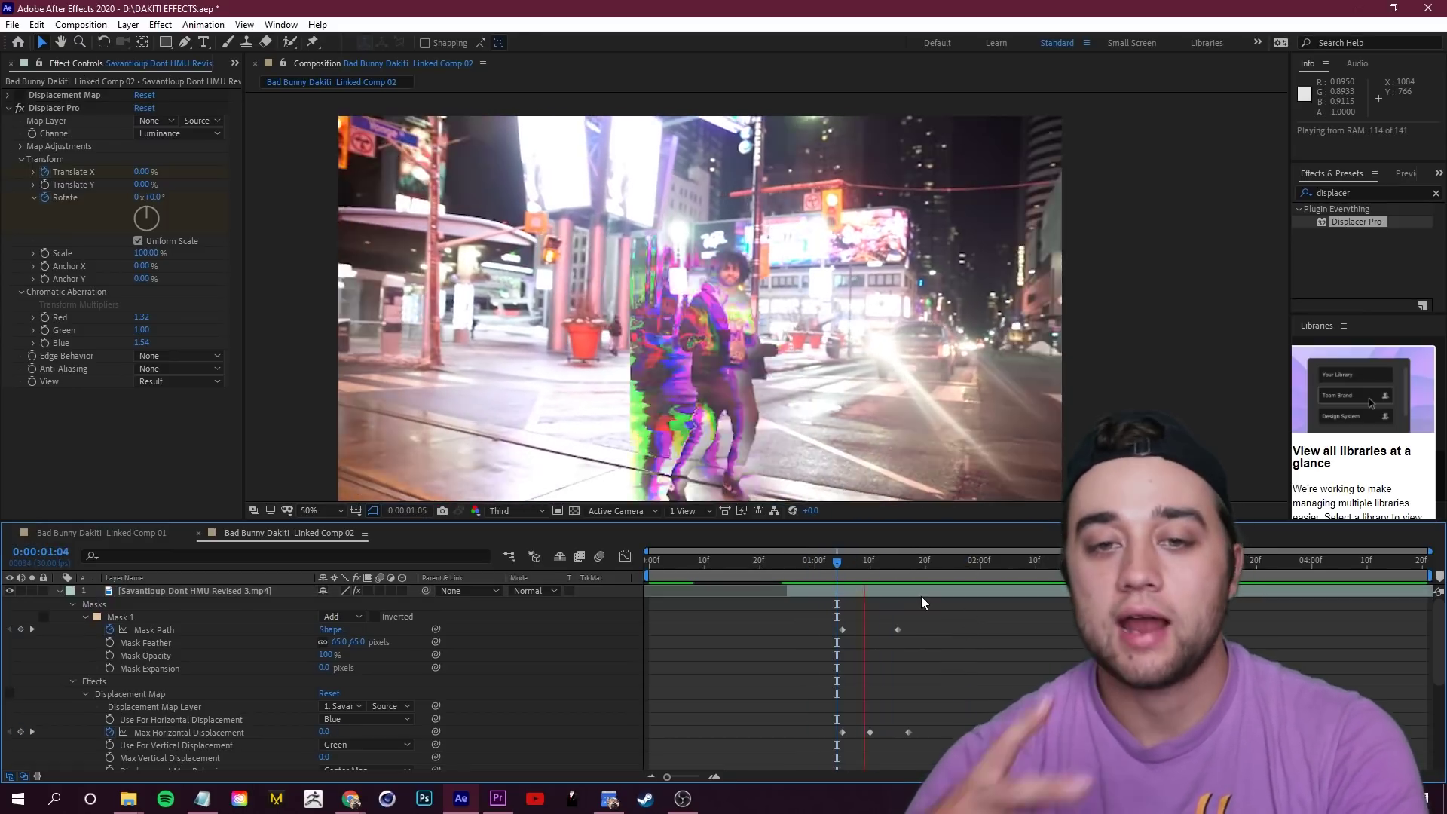
pyautogui.press('space')
pyautogui.moveTo(921, 595); pyautogui.dragTo(820, 571)
pyautogui.press('space')
pyautogui.press('space')
# Replay the section from 0:00:00:27 to 0:00:01:18 and scrub to 0:00:01:10 to examine the animated displacement.
pyautogui.moveTo(944, 568); pyautogui.dragTo(899, 587)
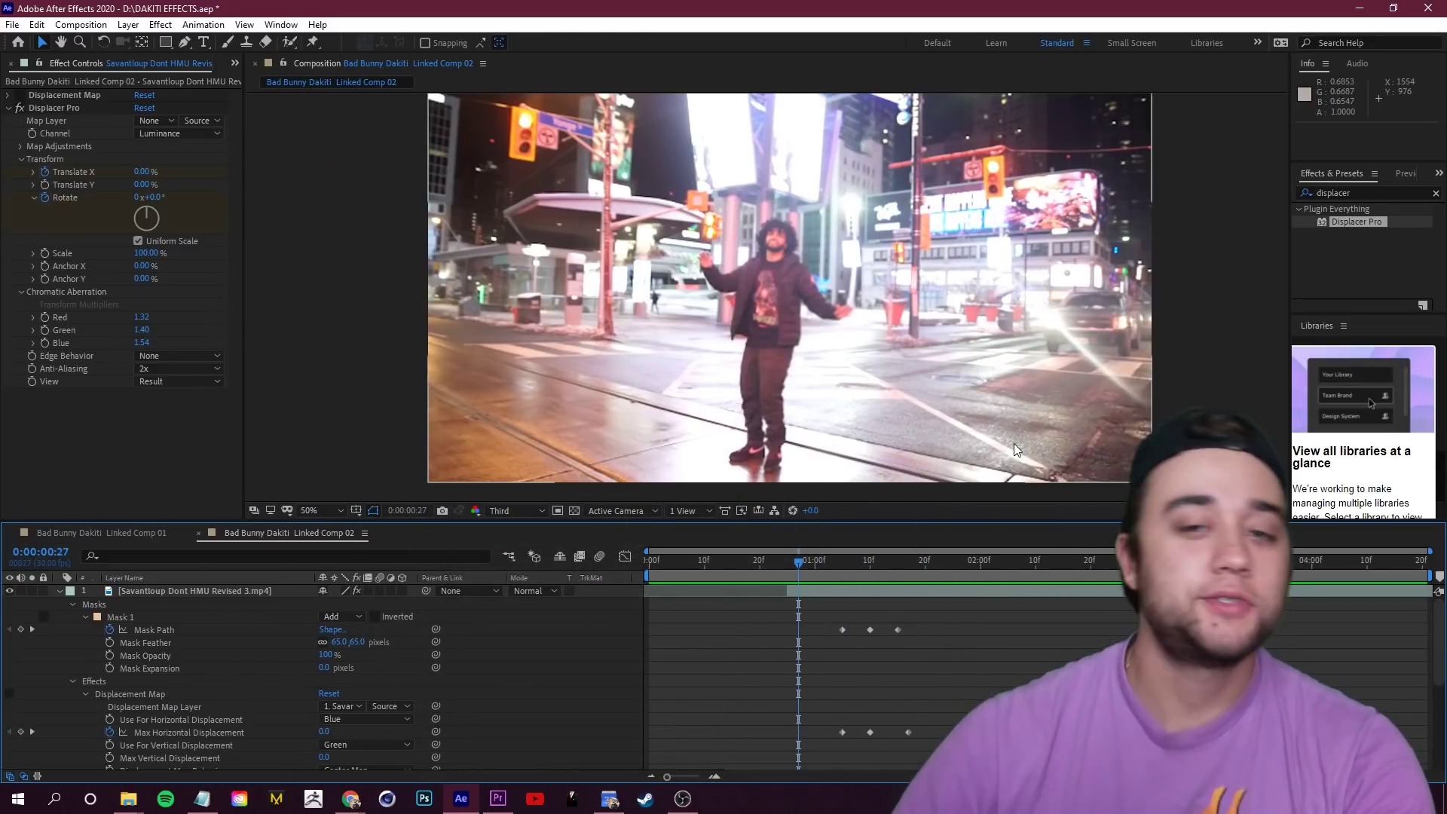
pyautogui.press('space')
pyautogui.press('space')
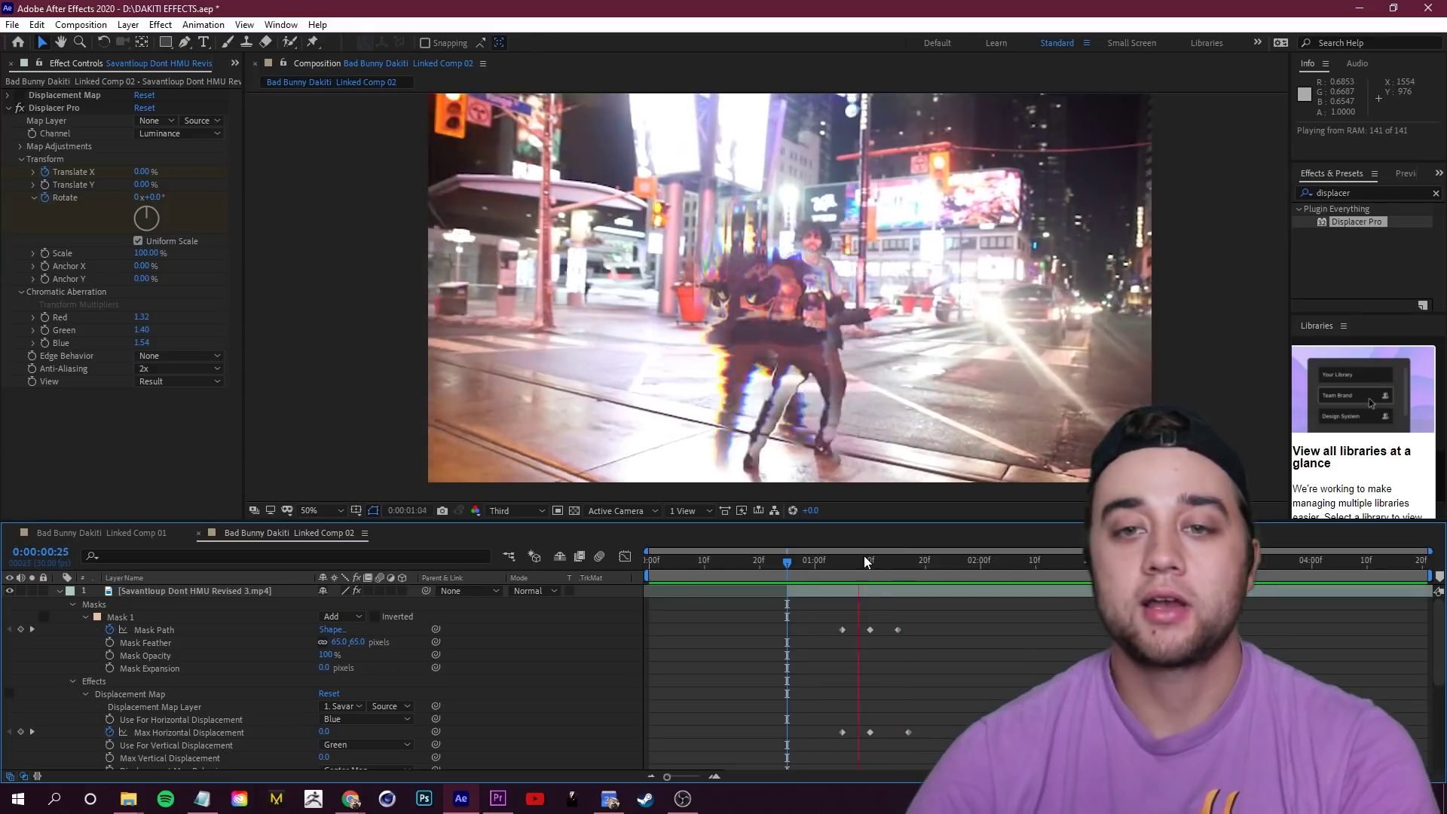
pyautogui.press('space')
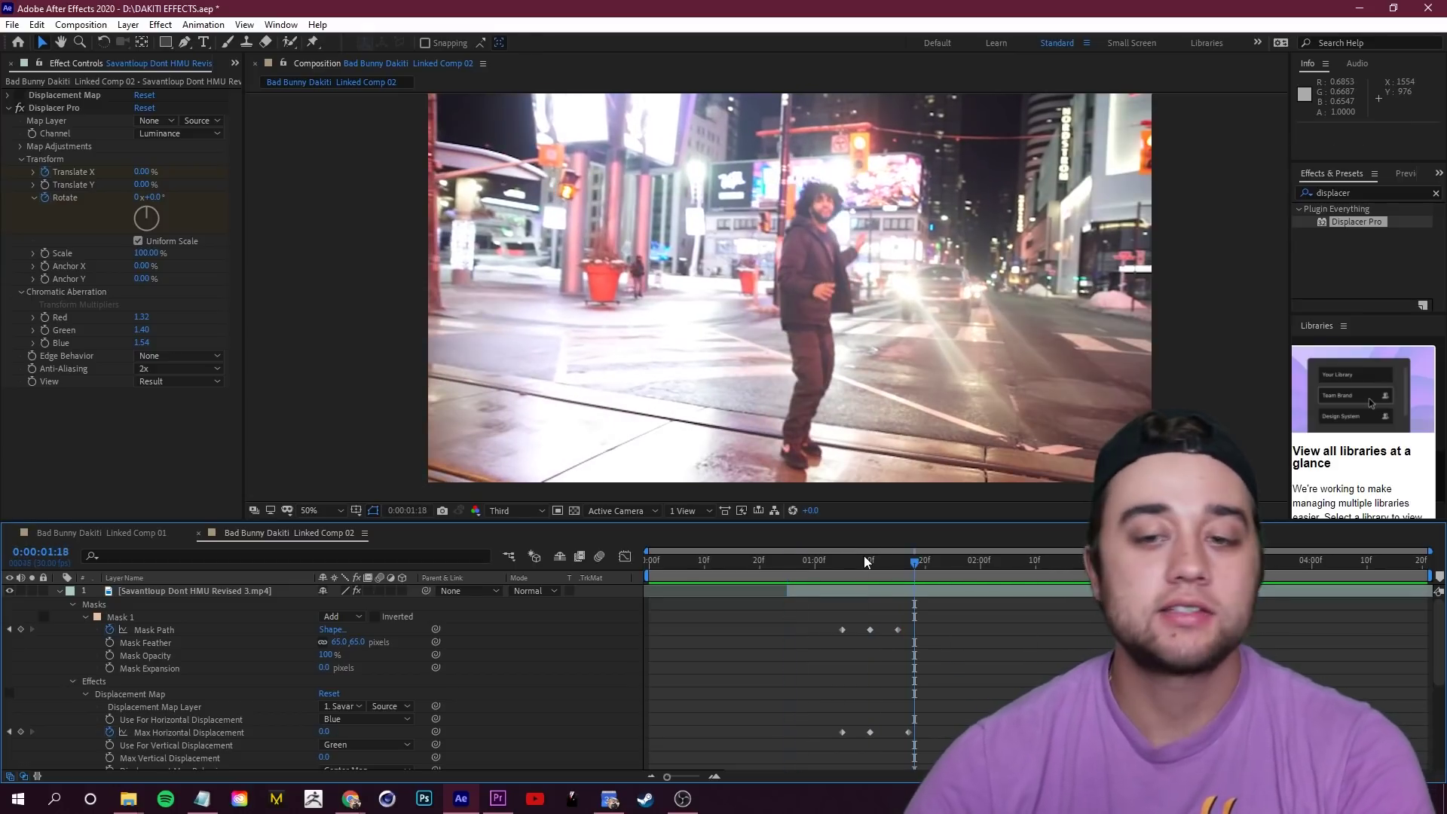
pyautogui.moveTo(903, 559); pyautogui.dragTo(878, 604)
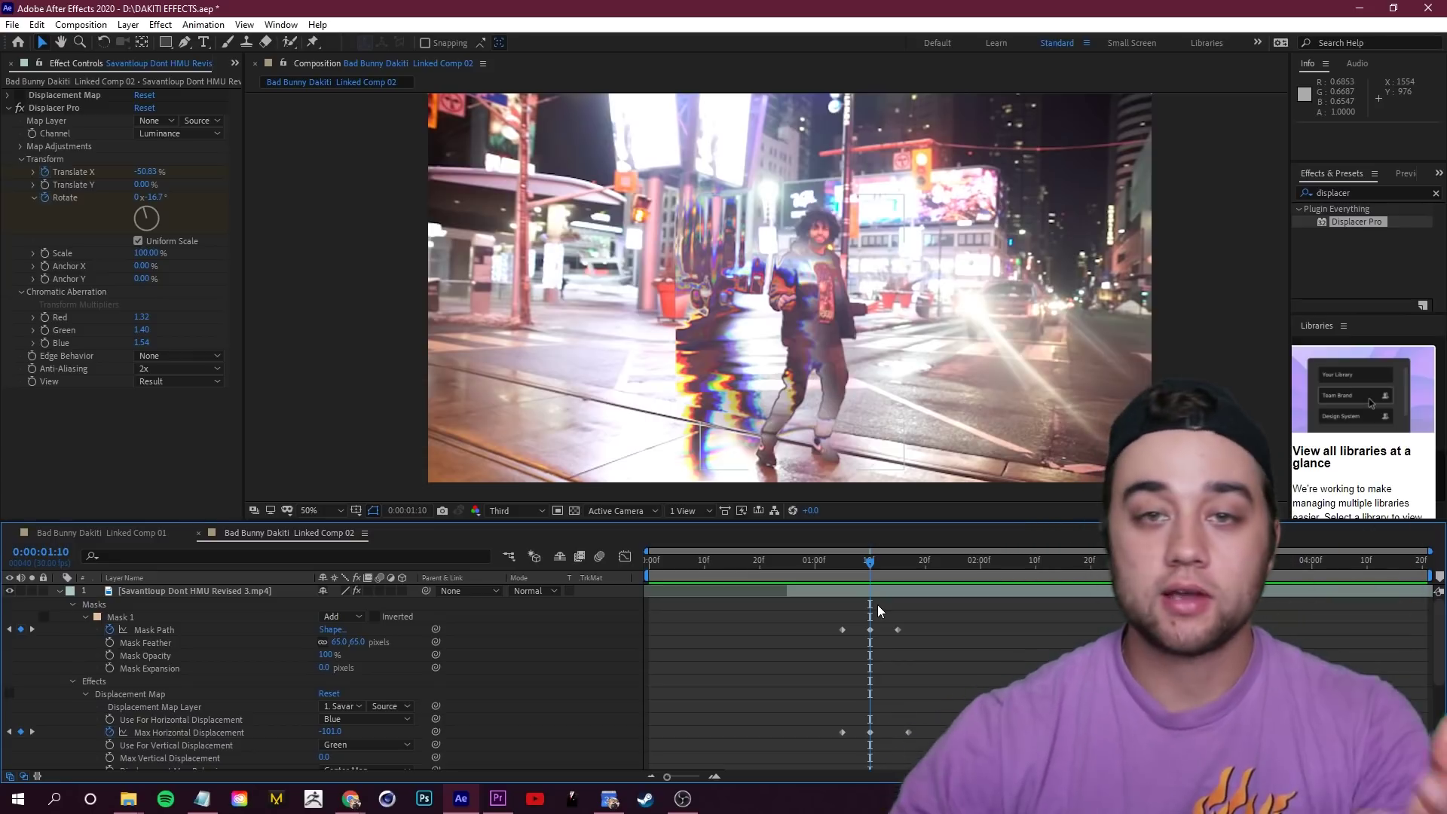
pyautogui.moveTo(877, 605); pyautogui.dragTo(852, 590)
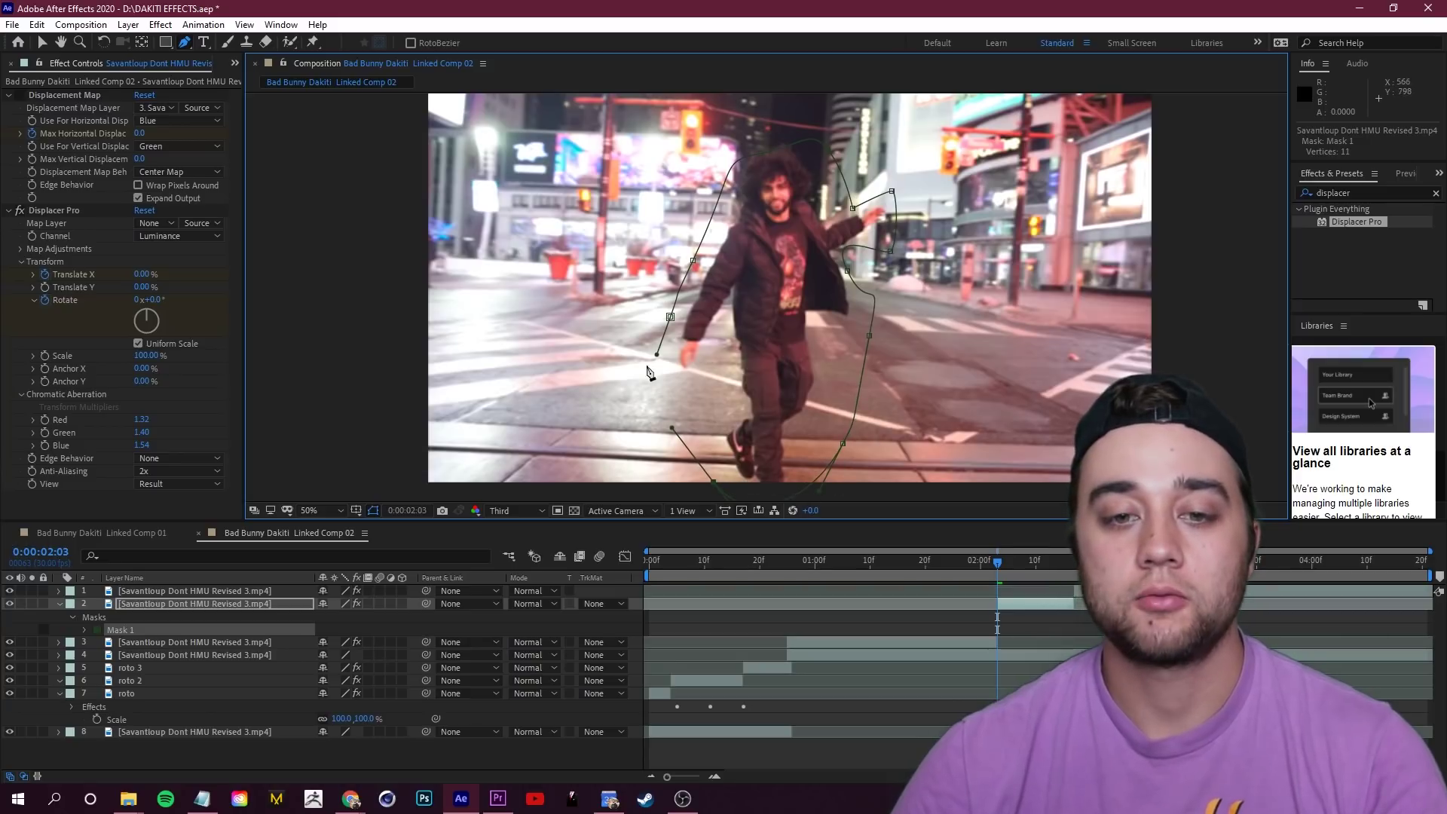
# Close the mask around the performer on layer 2 at 0:00:02:03 and set its Mask Feather to 59 pixels.
pyautogui.click(668, 320)
pyautogui.click(85, 630)
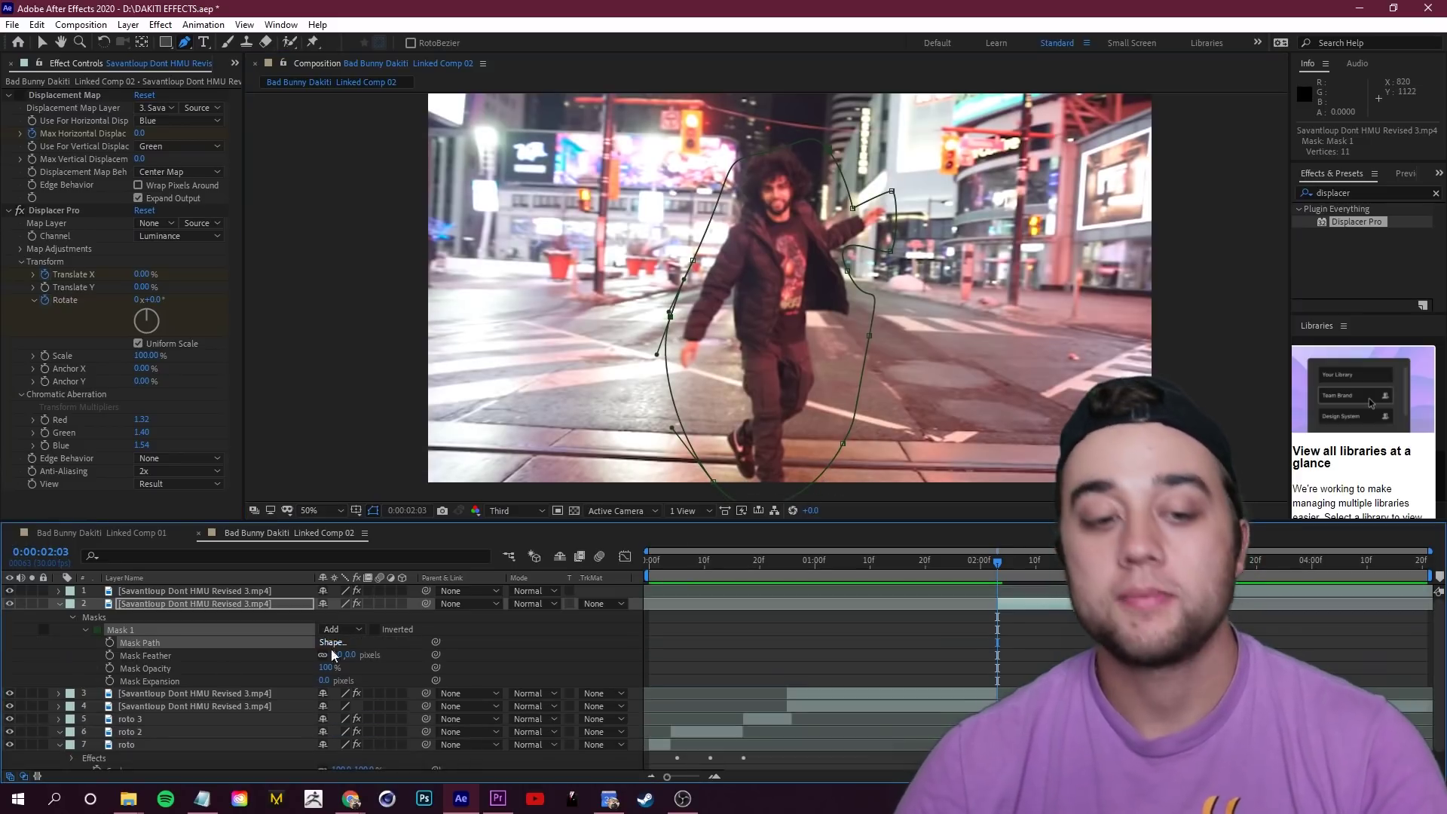
# Add a second Displacer Pro to masked layer 2 and enable keyframing for all its Transform properties at 0:00:02:03.
pyautogui.click(1355, 195)
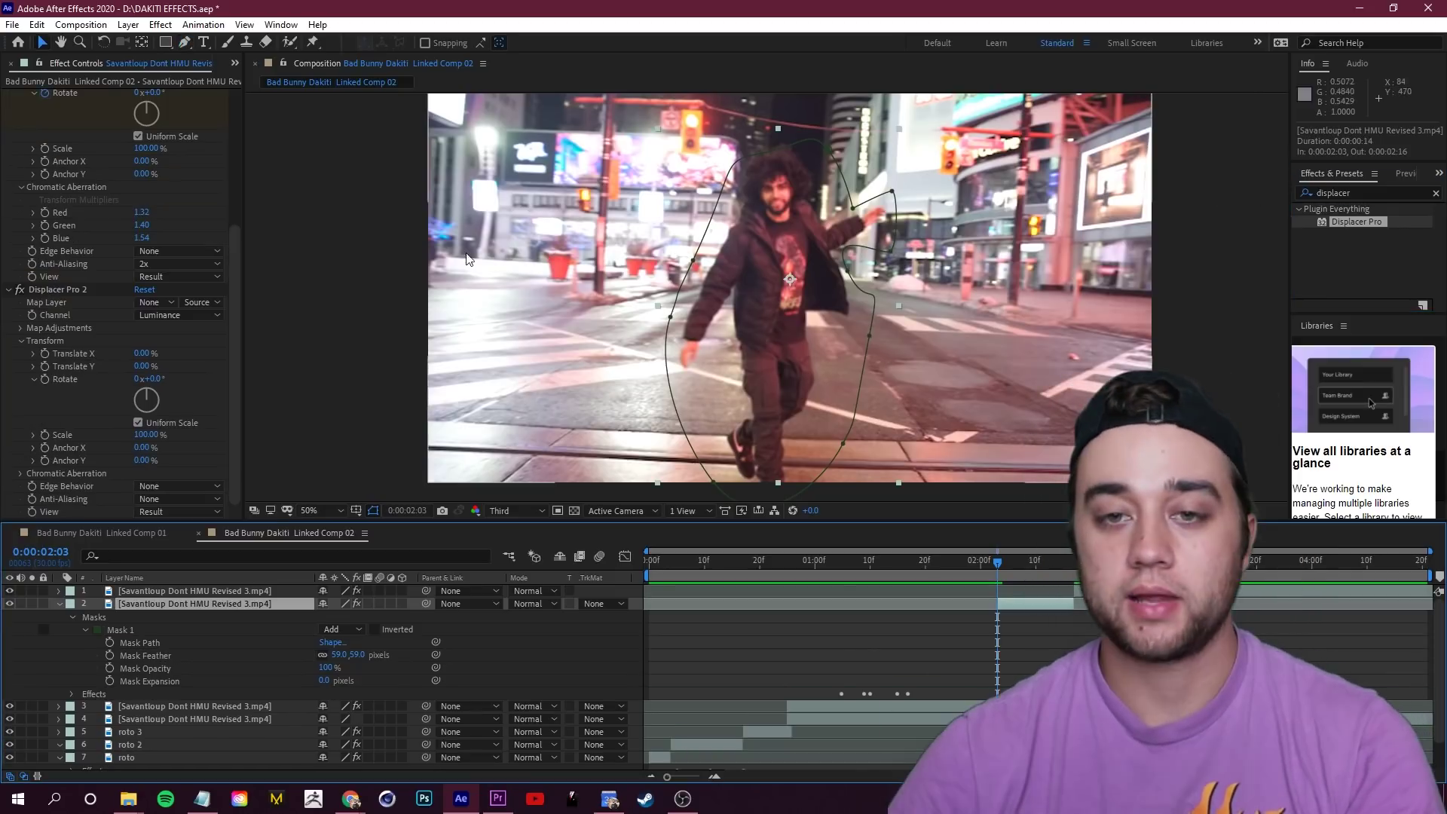
pyautogui.moveTo(45, 354); pyautogui.dragTo(53, 455)
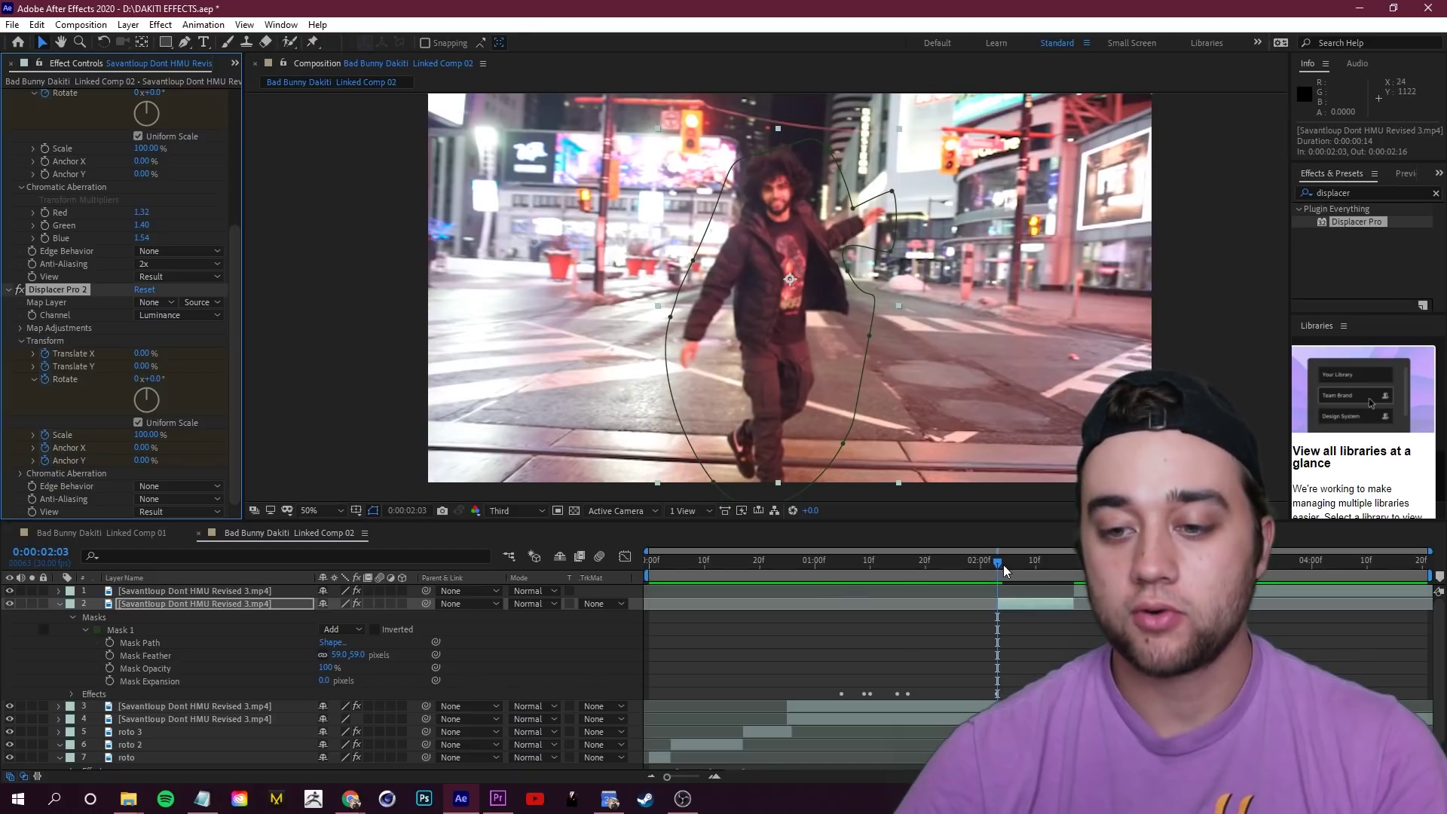
# Try Scale 123% and Chromatic Aberration Red 1.22, Green 1.39, Blue 1.28 on the second Displacer Pro, and reset the effect.
pyautogui.press('space')
pyautogui.moveTo(153, 437); pyautogui.dragTo(171, 438)
pyautogui.click(20, 474)
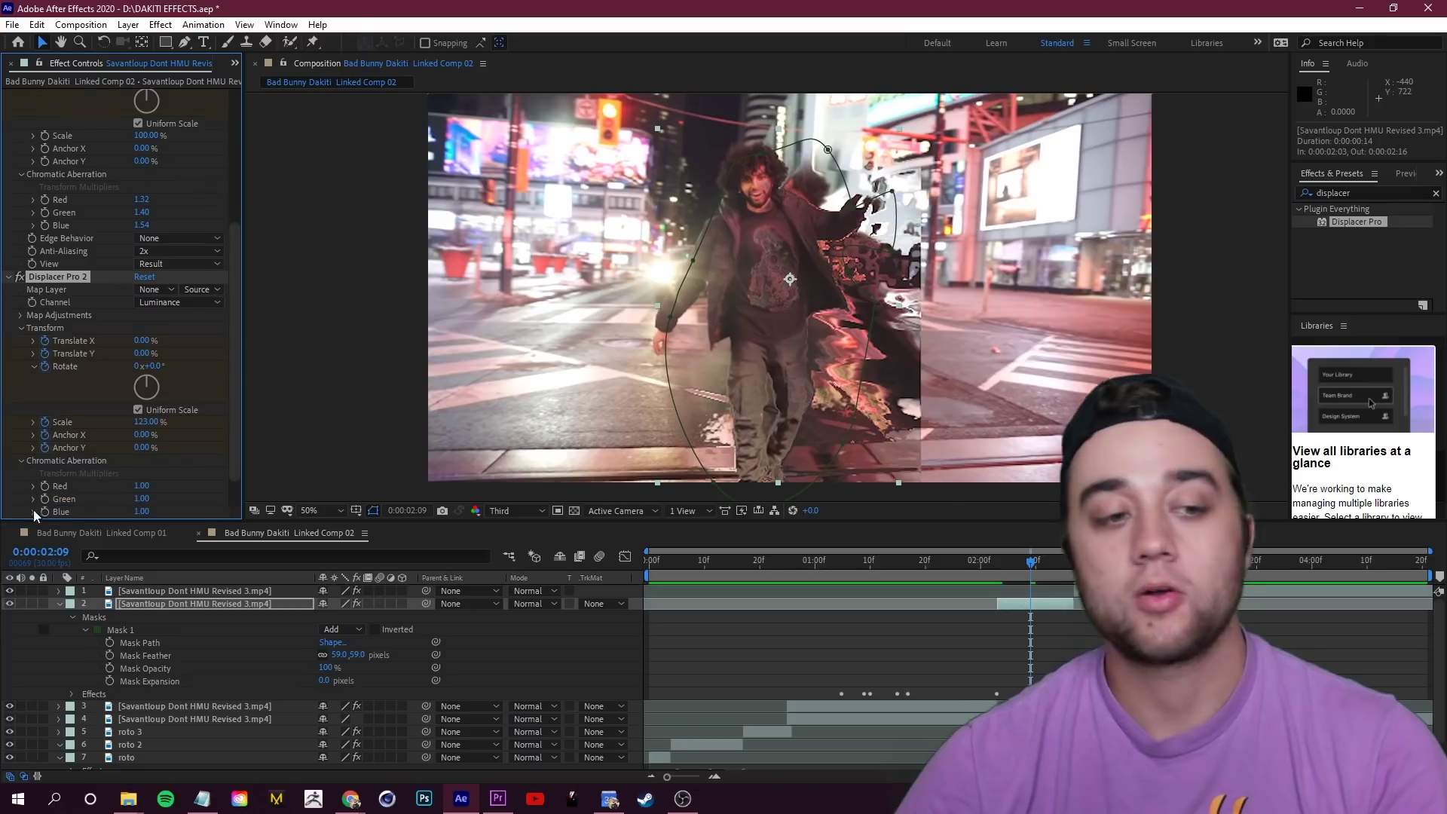
pyautogui.moveTo(151, 487); pyautogui.dragTo(170, 512)
pyautogui.press('space')
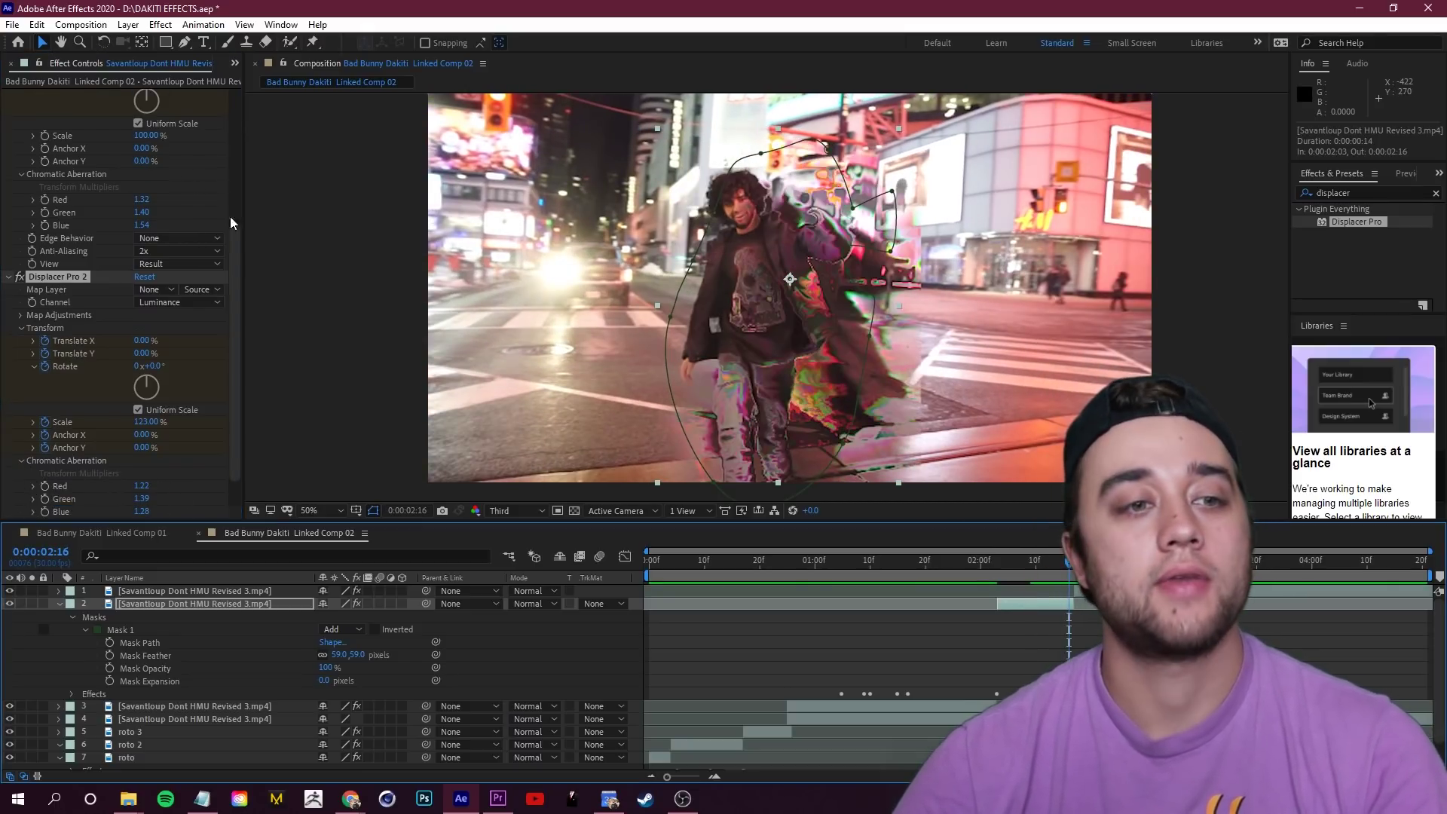
pyautogui.click(144, 277)
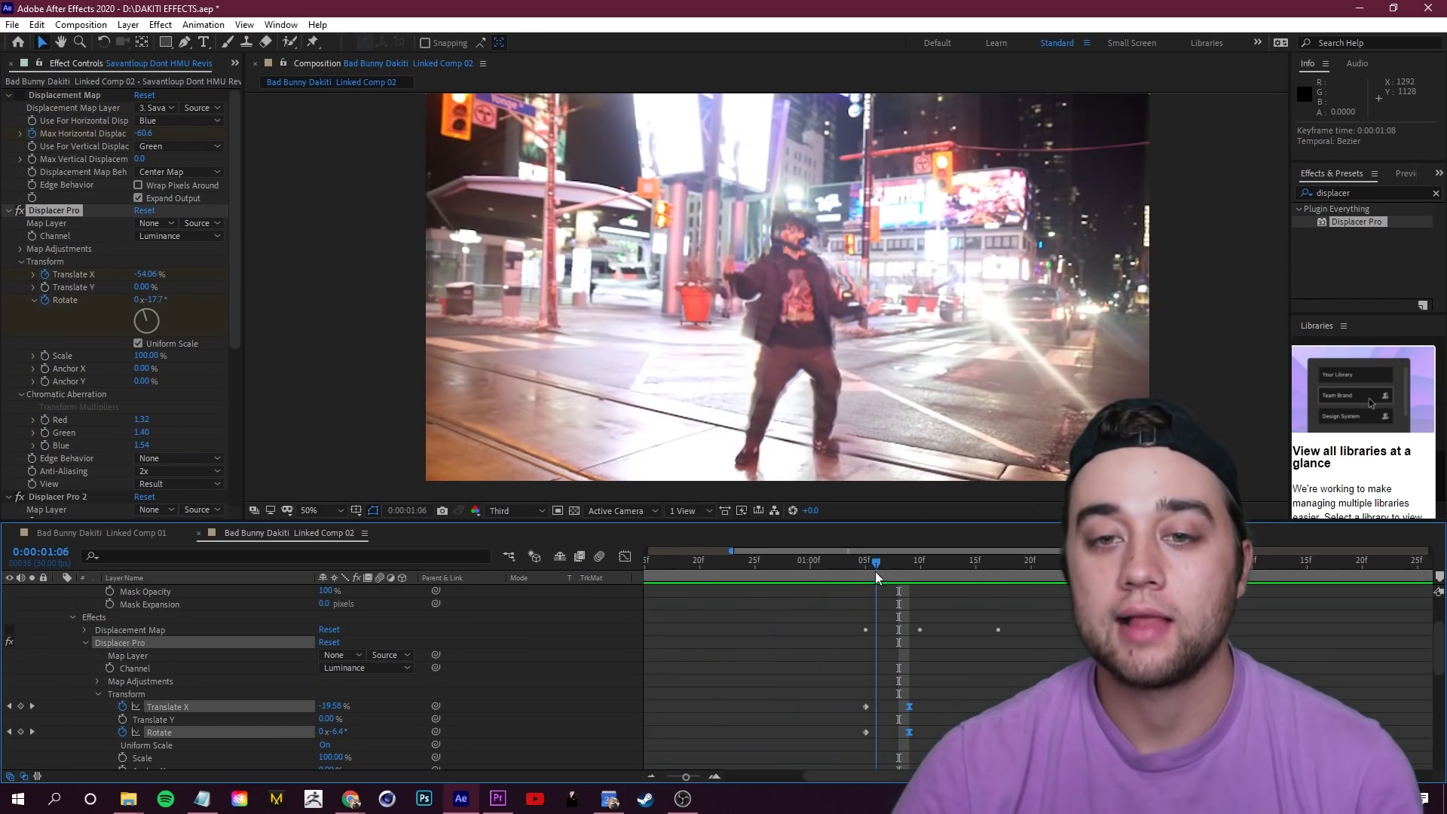
# Scrub across the two displaced sections of the composition and play back the preview.
pyautogui.moveTo(876, 571); pyautogui.dragTo(1086, 620)
pyautogui.press('space')
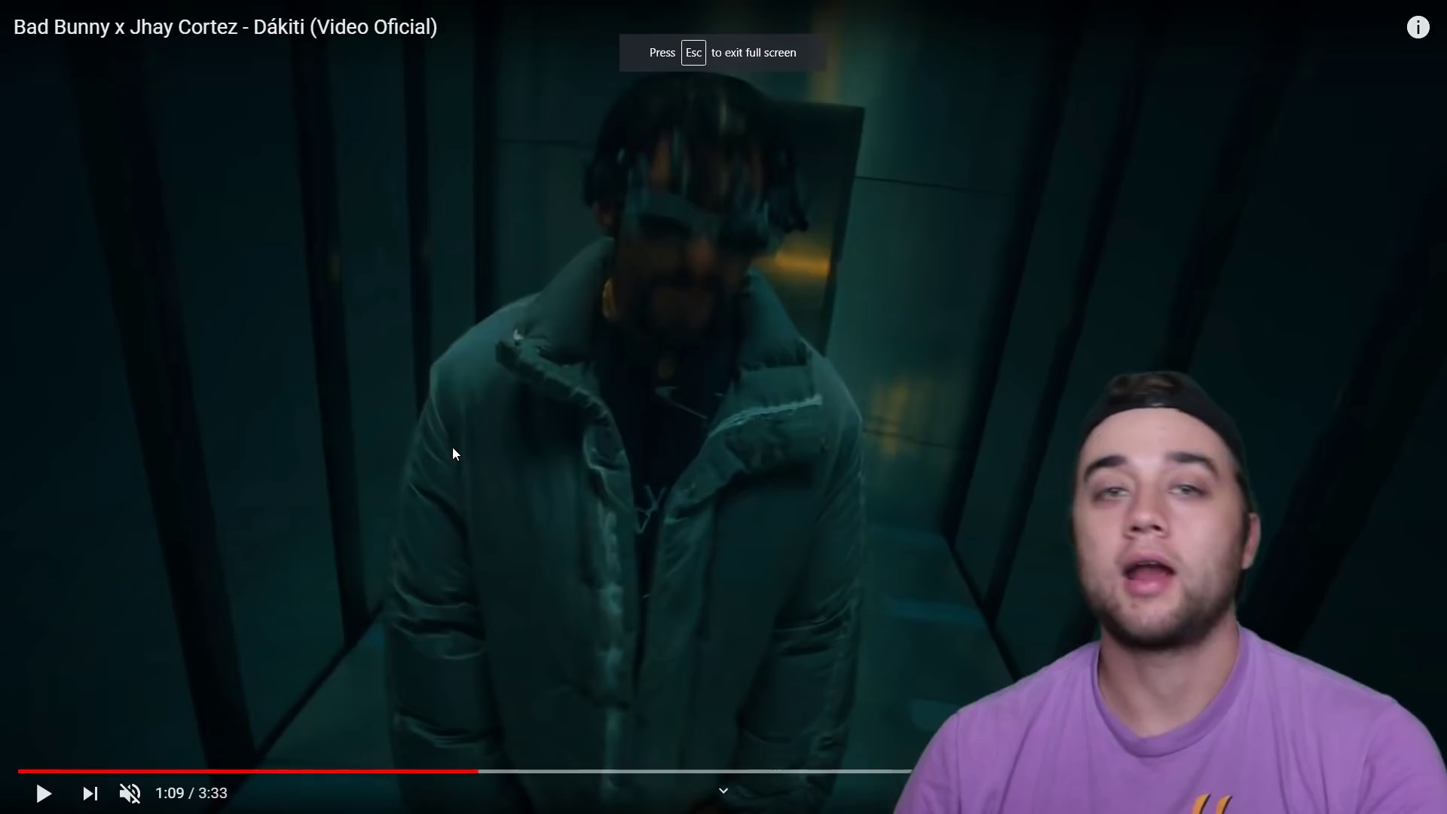
# Switch to the Dákiti video on YouTube and step frame by frame around 1:09 to study the jacket distortion.
pyautogui.click(456, 451)
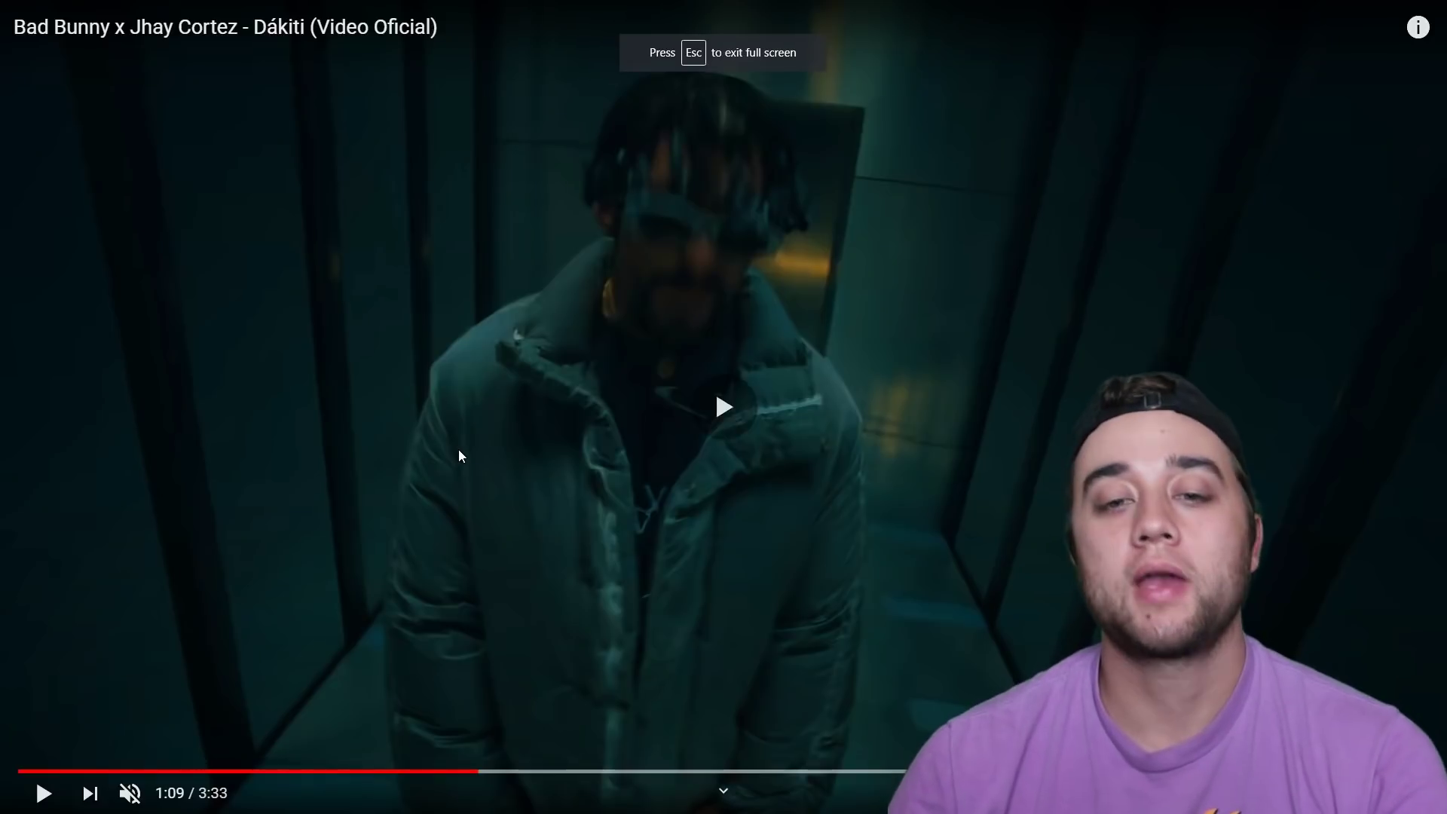
pyautogui.click(487, 585)
pyautogui.press(',')
pyautogui.press(',')
pyautogui.press(',')
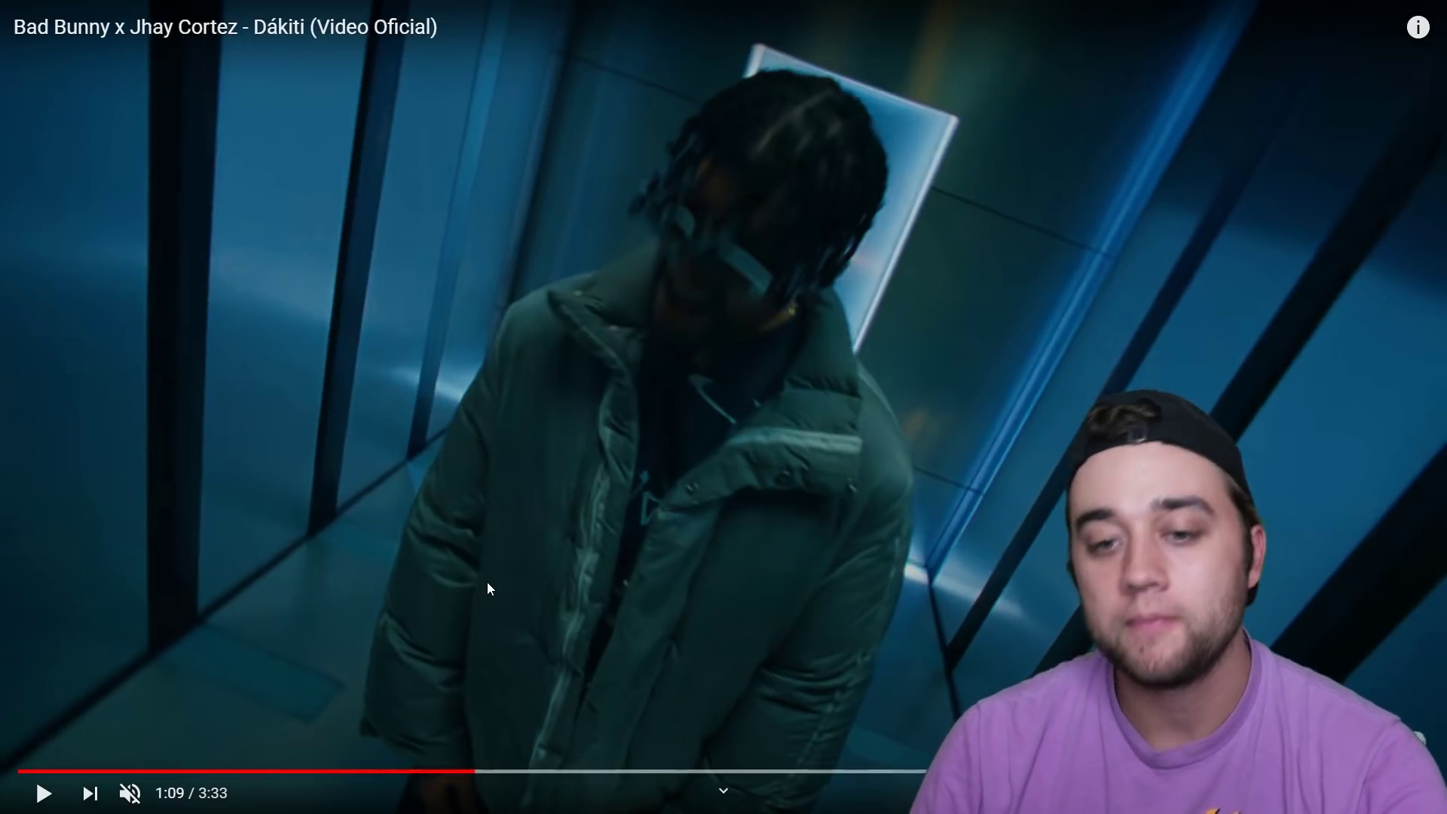
pyautogui.click(513, 602)
pyautogui.click(485, 518)
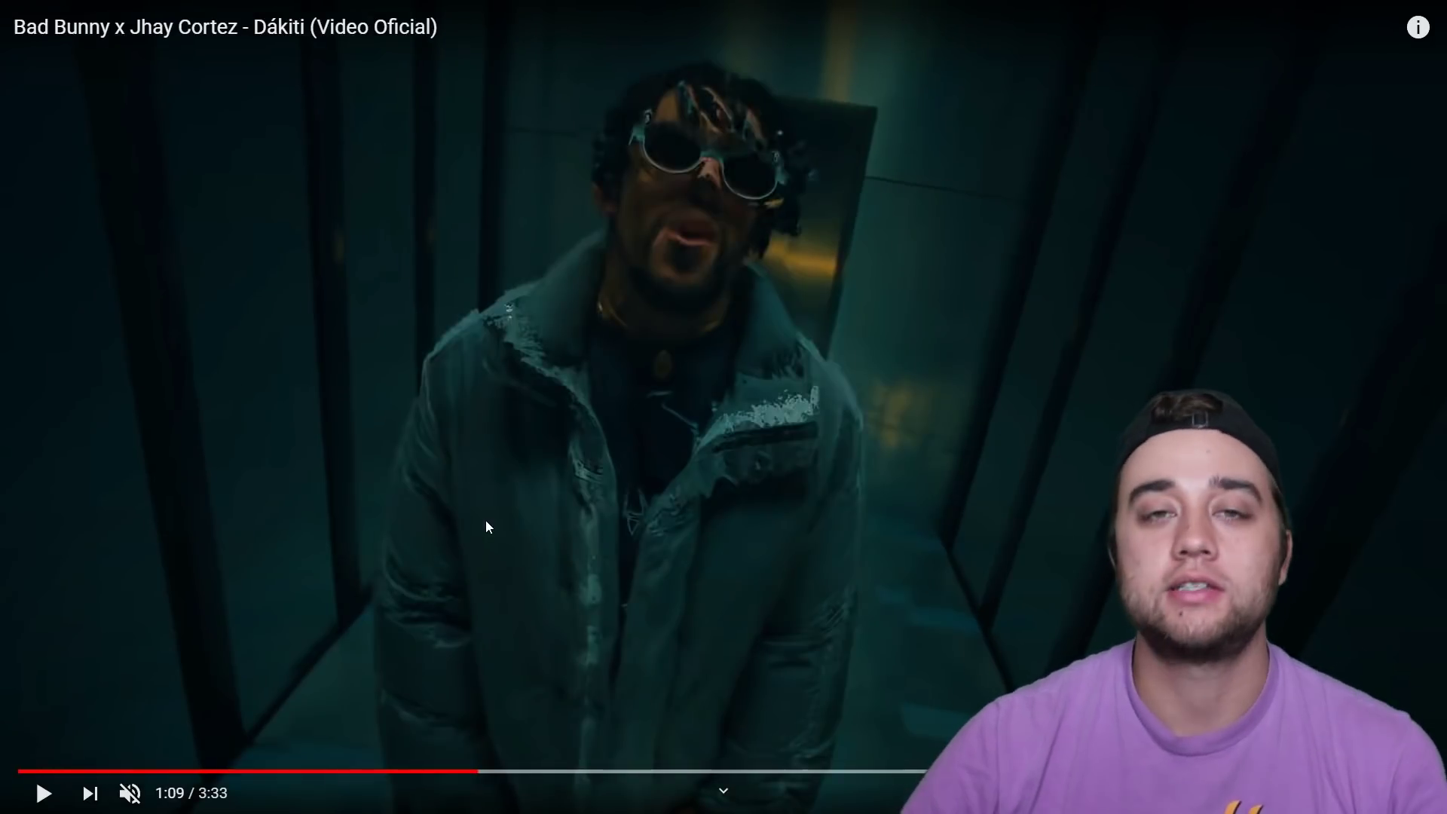
pyautogui.press('Escape')
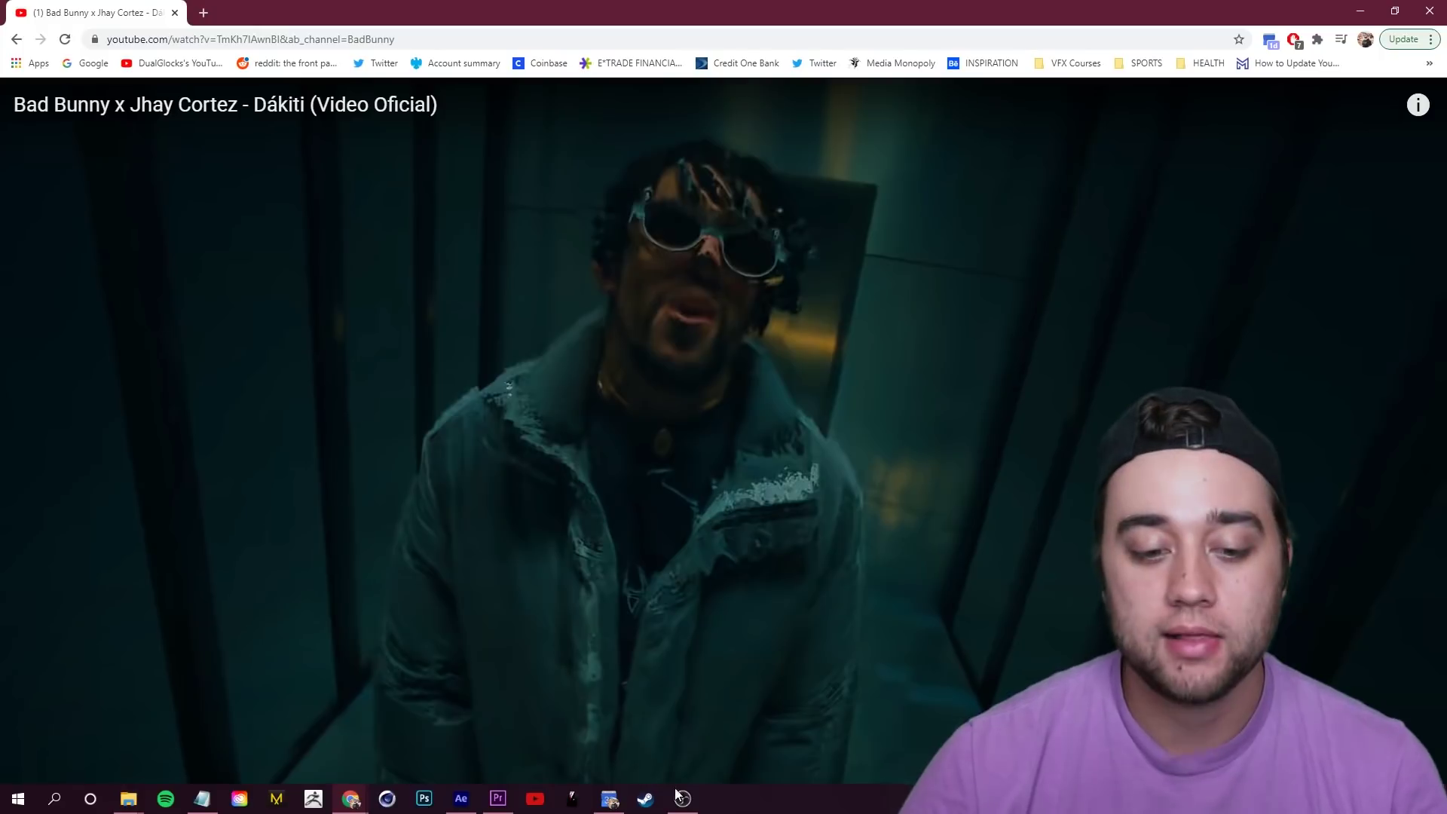
# Return to After Effects, collapse layer 2's properties and scrub to 0:00:01:08 to review the displaced duplicate.
pyautogui.click(461, 798)
pyautogui.moveTo(898, 551); pyautogui.dragTo(844, 552)
pyautogui.scroll(3, 837, 649)
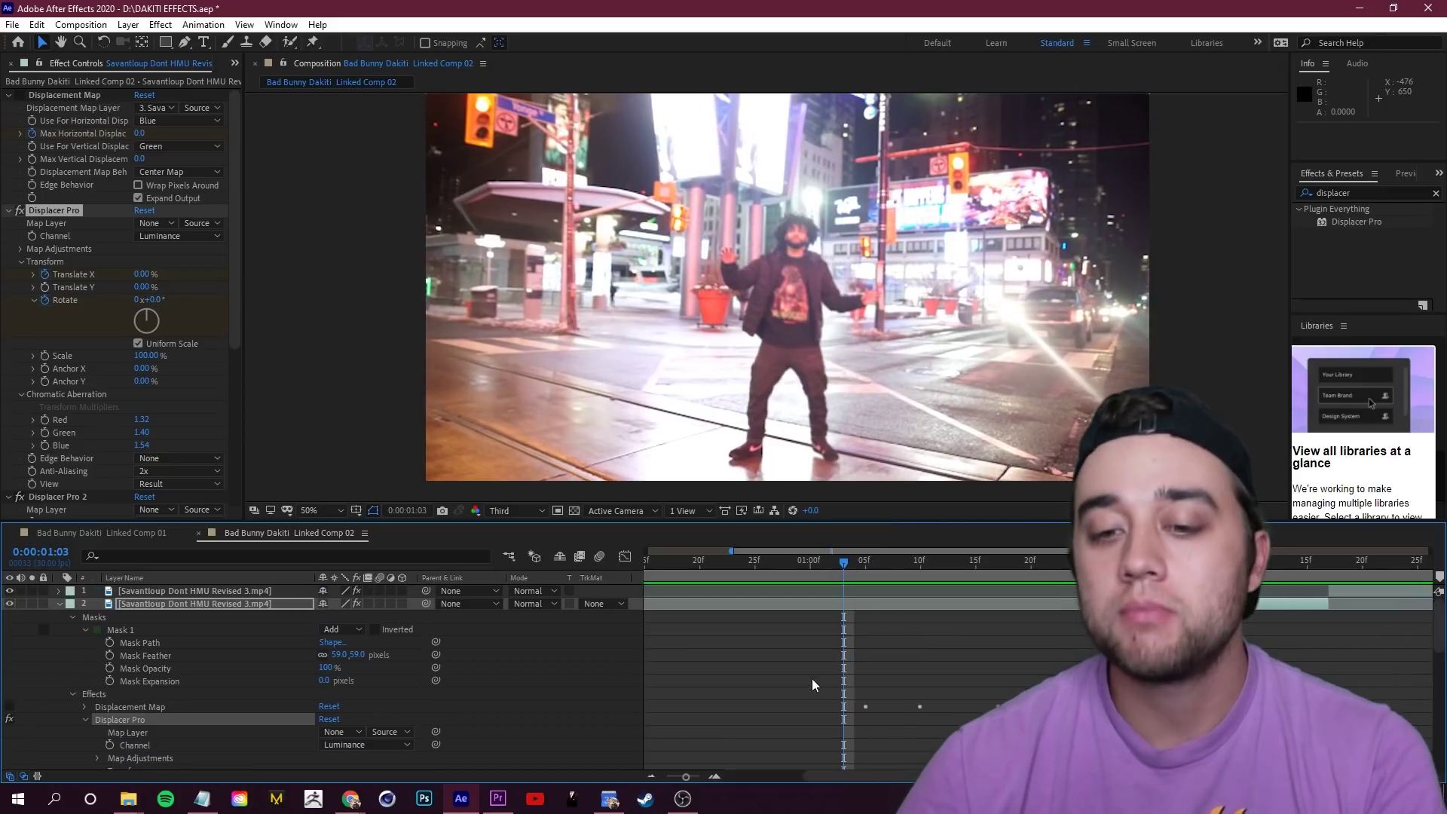
pyautogui.click(60, 604)
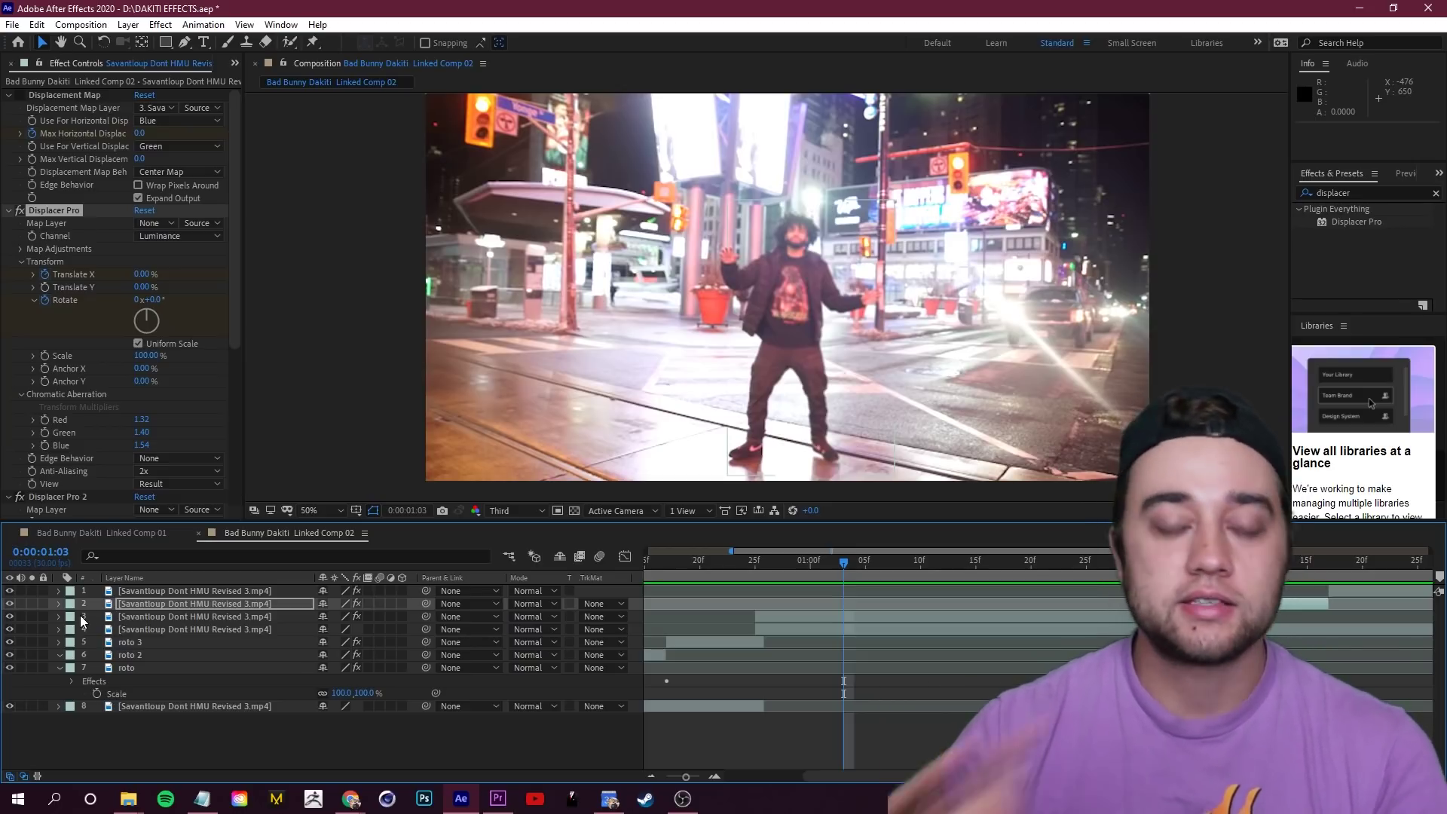
pyautogui.moveTo(845, 564); pyautogui.dragTo(897, 573)
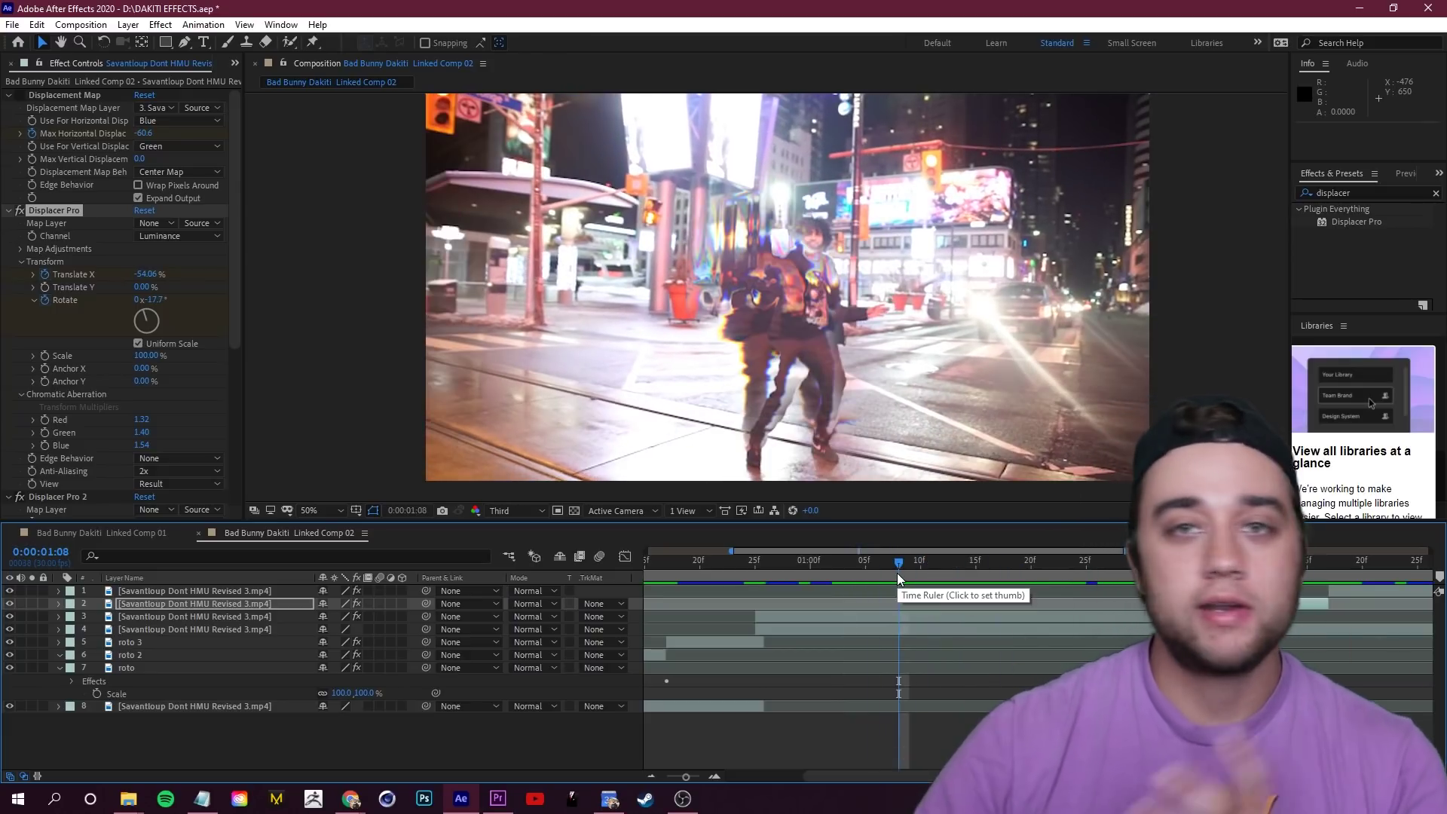